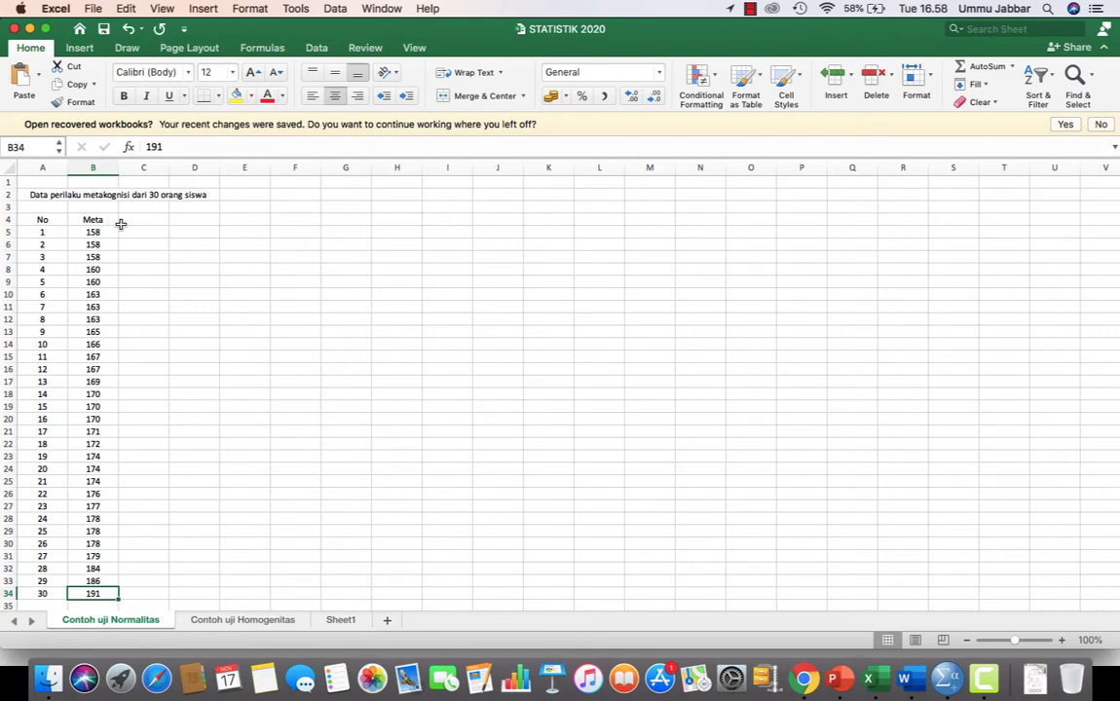
Switch to SPSS Statistics and define a new variable named Metakognisi in the first row of the variable definitions
scroll(155, 358, down, 3)
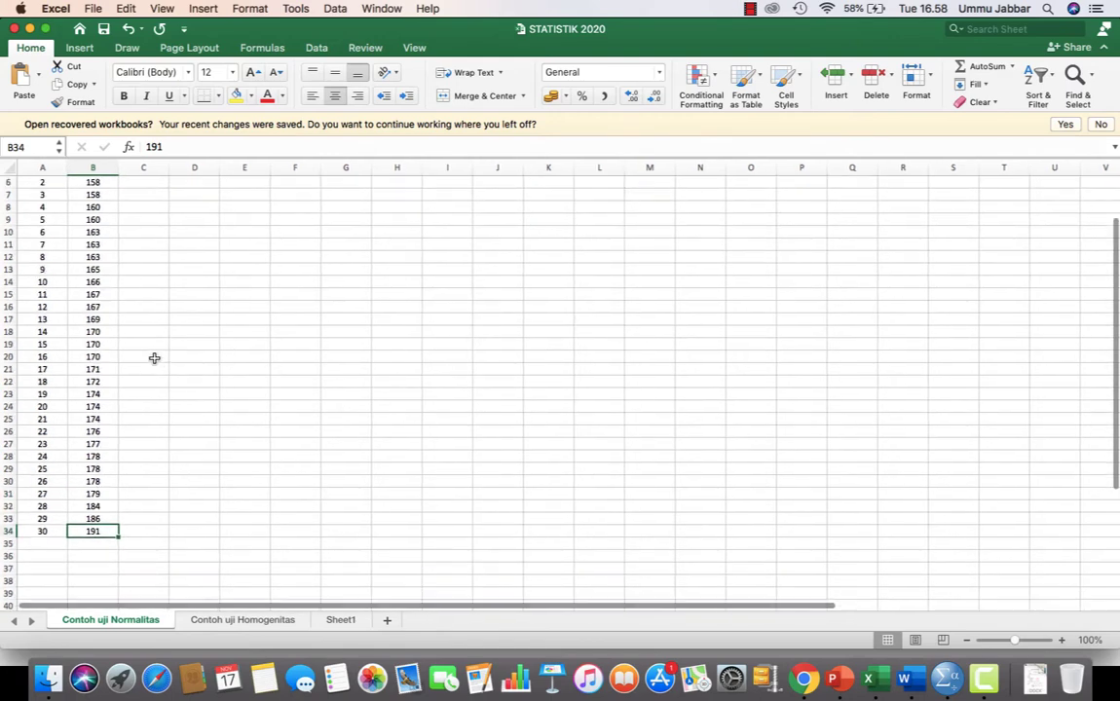
scroll(155, 357, up, 3)
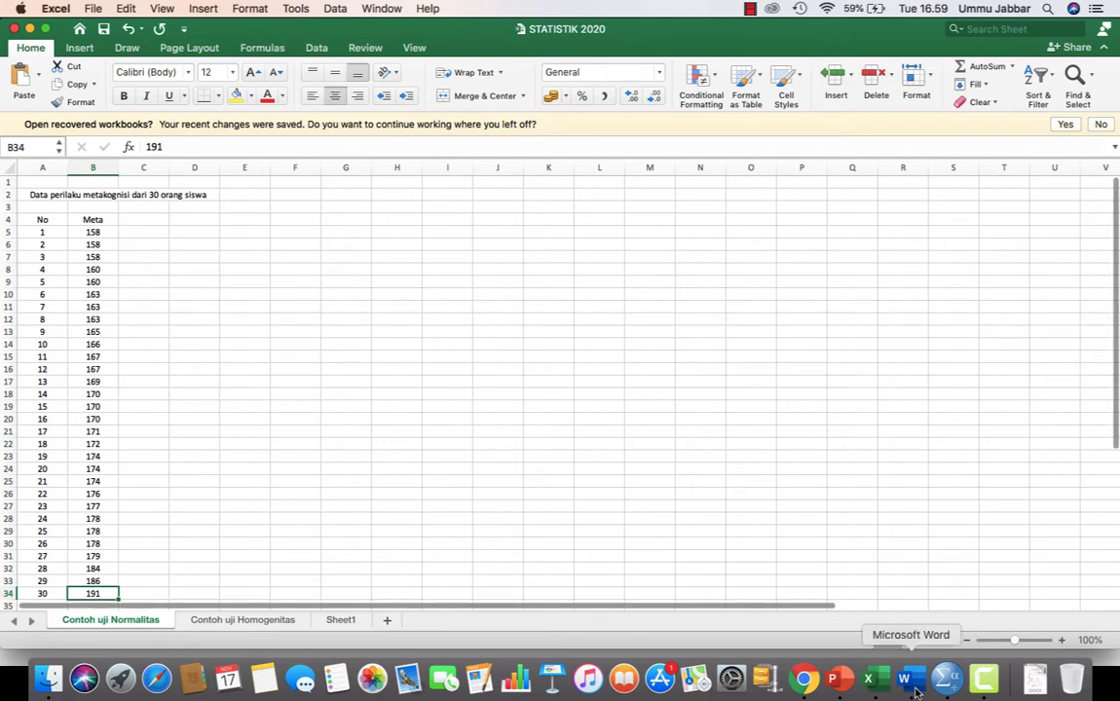
click(946, 679)
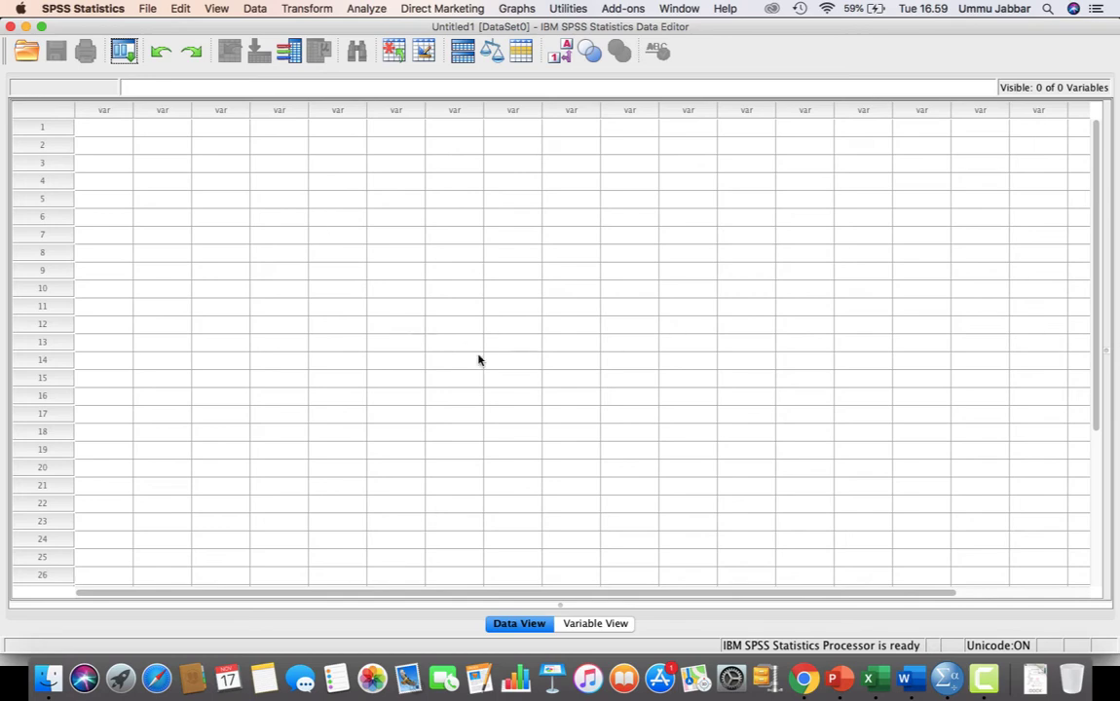
click(612, 624)
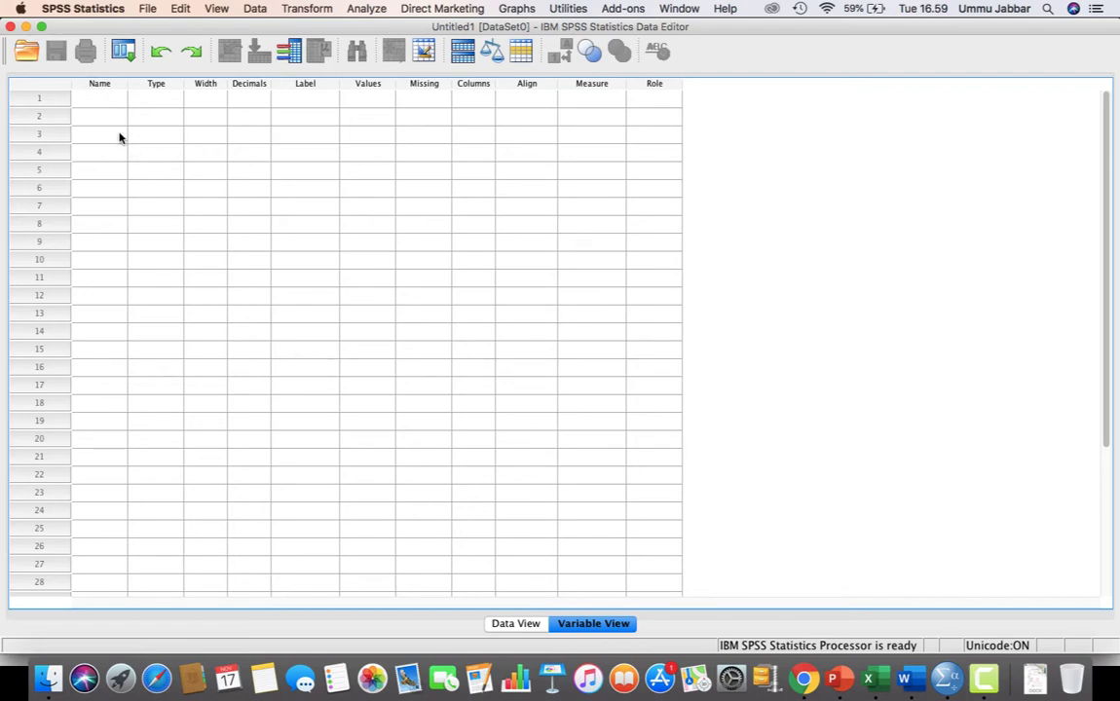
click(97, 101)
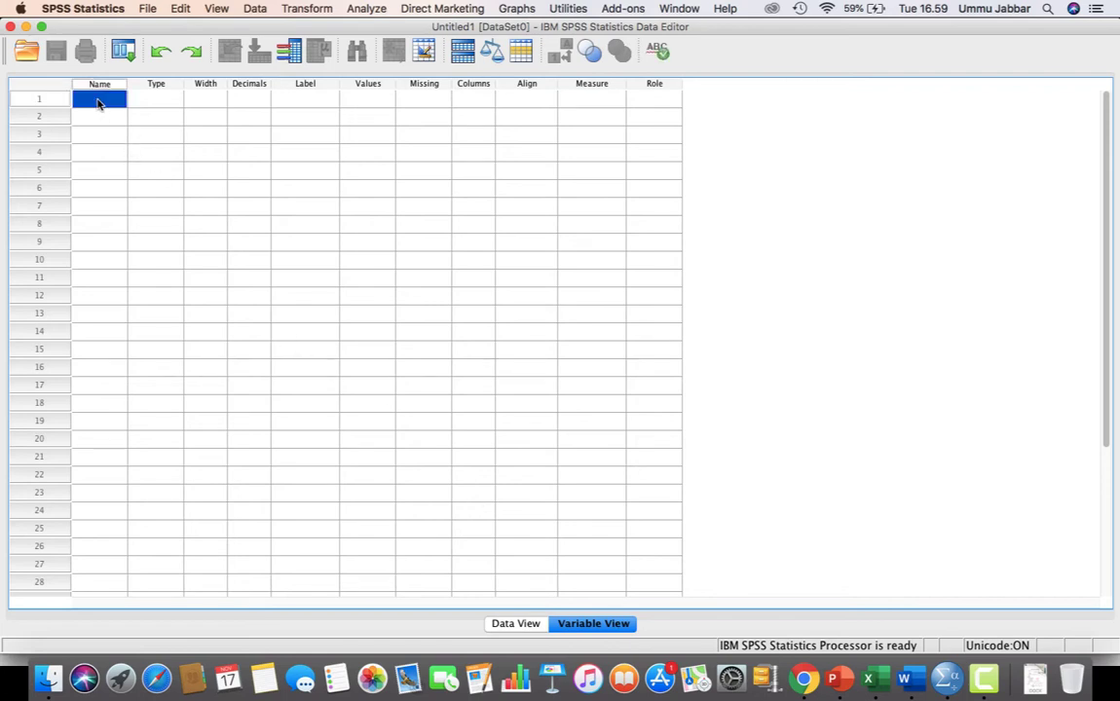
text(Metakognisi)
key(Return)
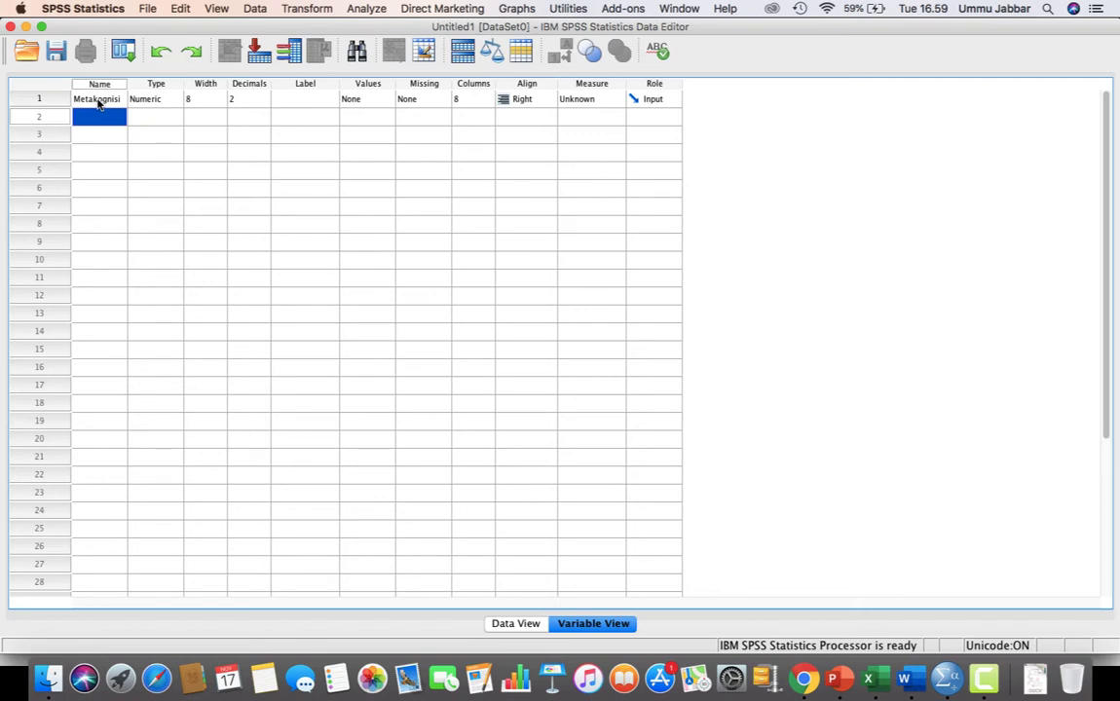
Set the Metakognisi variable's measurement level to Scale and its decimals to 0
click(590, 99)
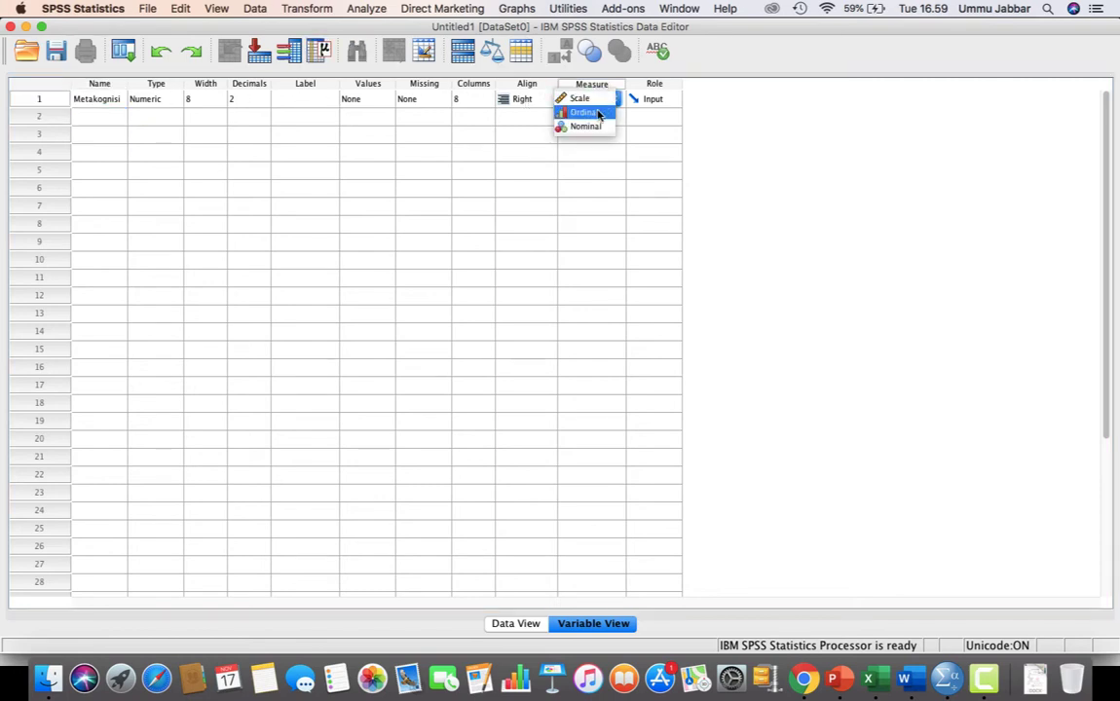
click(585, 98)
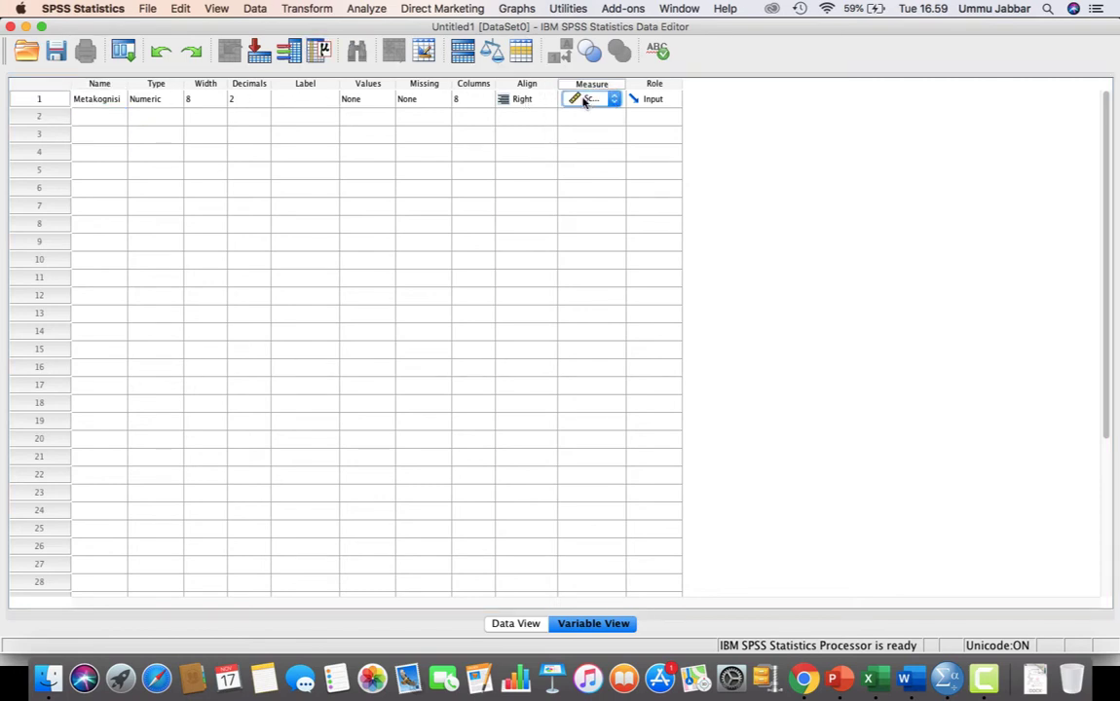
click(262, 103)
click(263, 104)
click(263, 104)
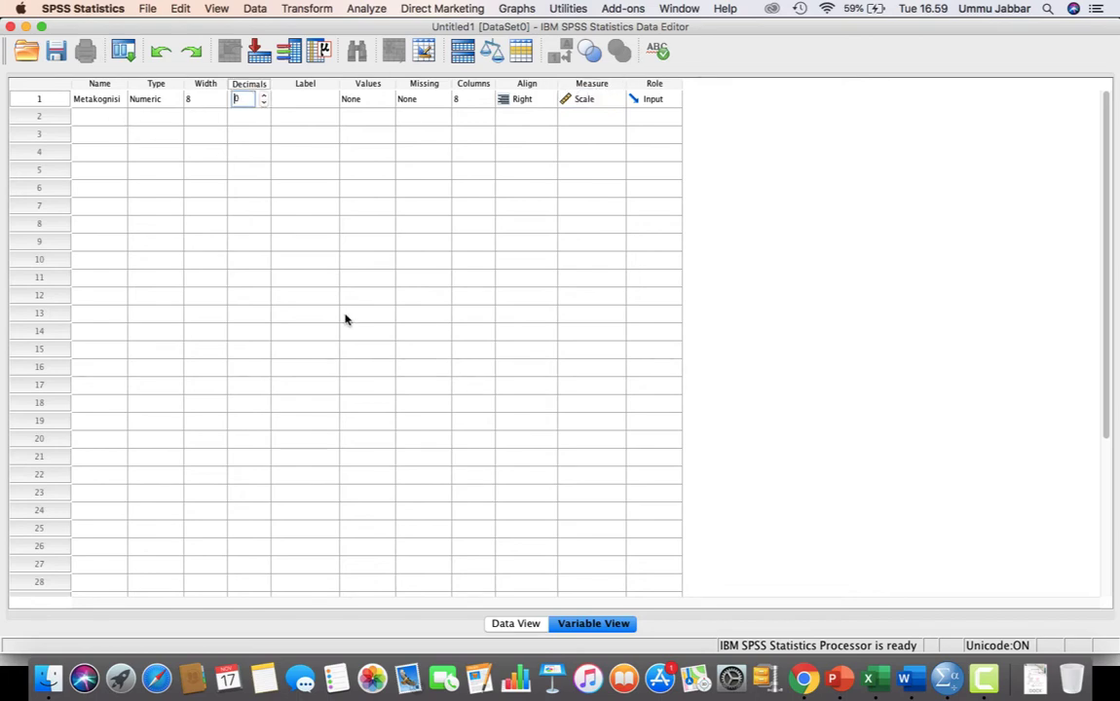
Show the SPSS data grid, switch to the Excel workbook and copy the Meta scores in B5:B34
click(514, 625)
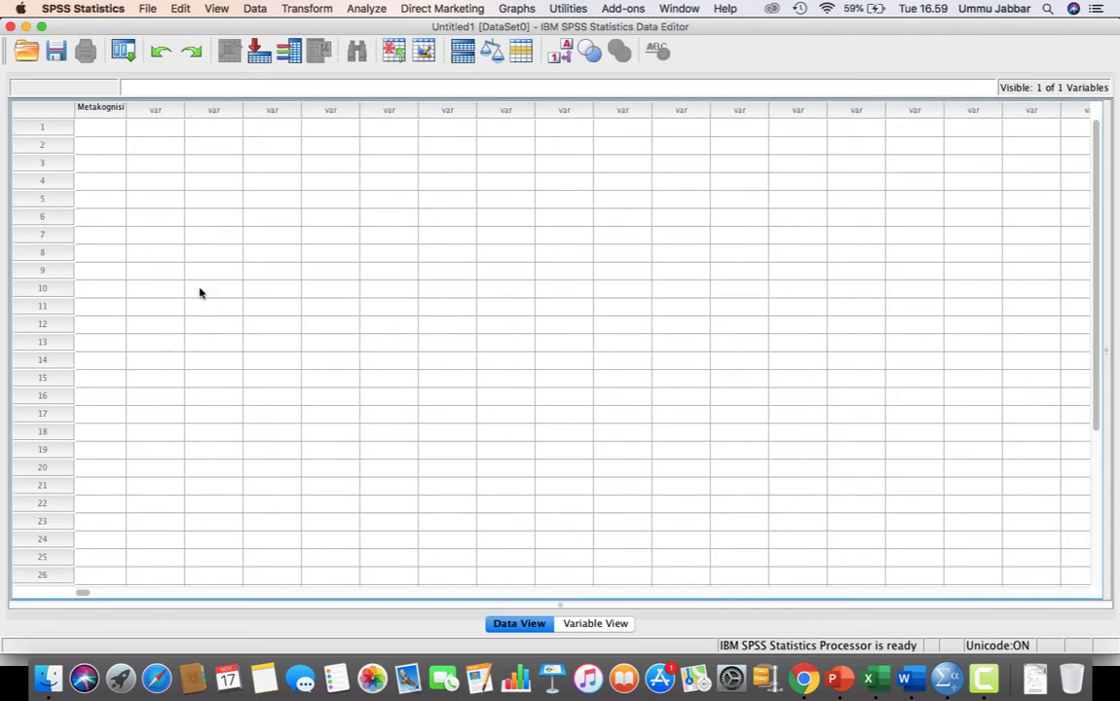
click(871, 679)
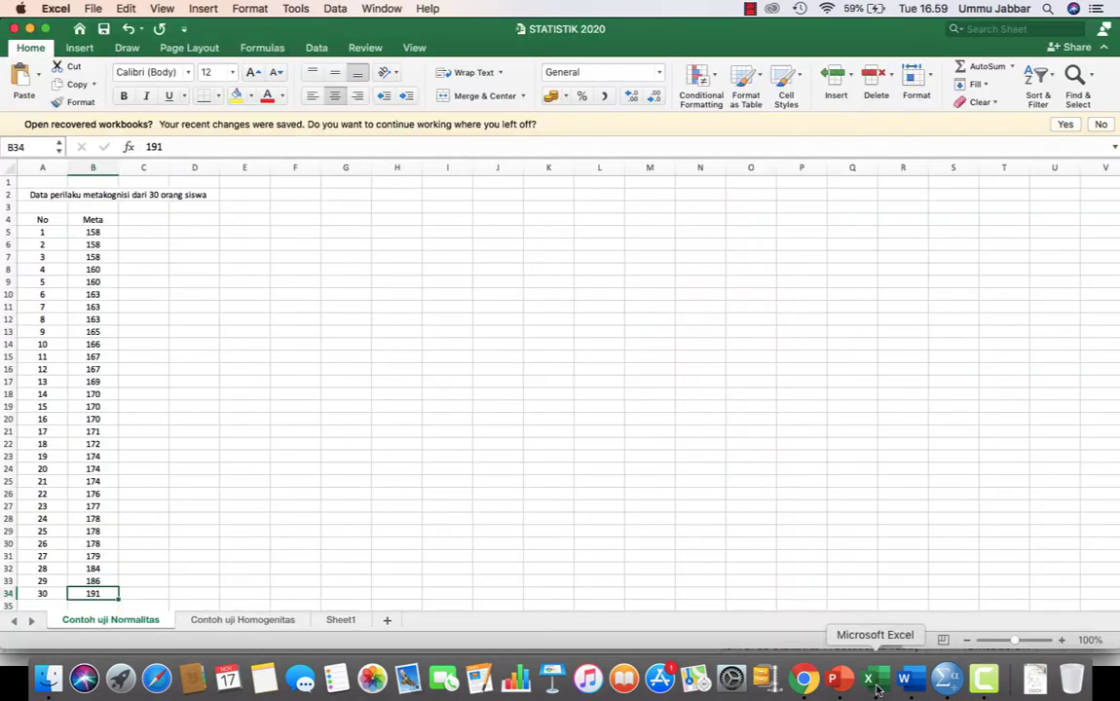
click(94, 233)
key(shift+Down)
key(shift+Down)
key(shift+Down)
key(shift+Down)
key(shift+Down)
key(shift+Down)
key(shift+Down)
key(shift+Down)
key(shift+Down)
key(shift+Down)
key(shift+Down)
key(shift+Down)
key(shift+Down)
key(shift+Down)
key(shift+Down)
key(shift+Down)
key(shift+Down)
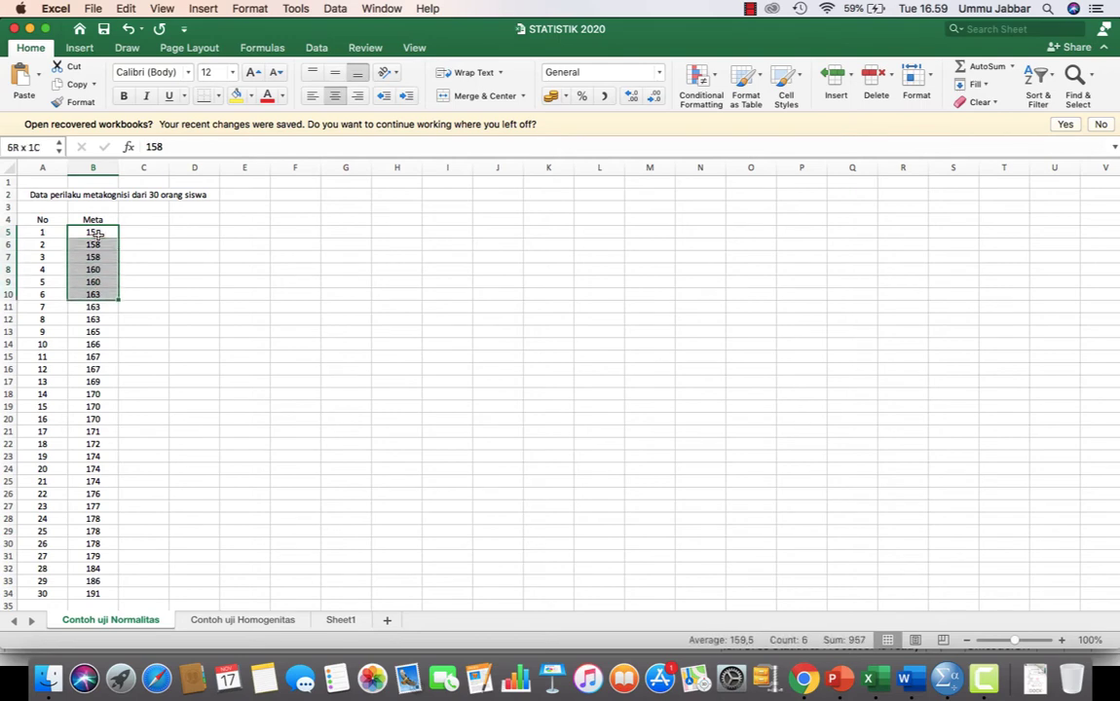
key(shift+Down)
key(shift+Down)
key(shift+Down)
key(shift+Down)
key(shift+Down)
key(shift+Down)
key(shift+Down)
key(shift+Down)
key(shift+Down)
key(shift+Down)
key(shift+Down)
key(shift+Down)
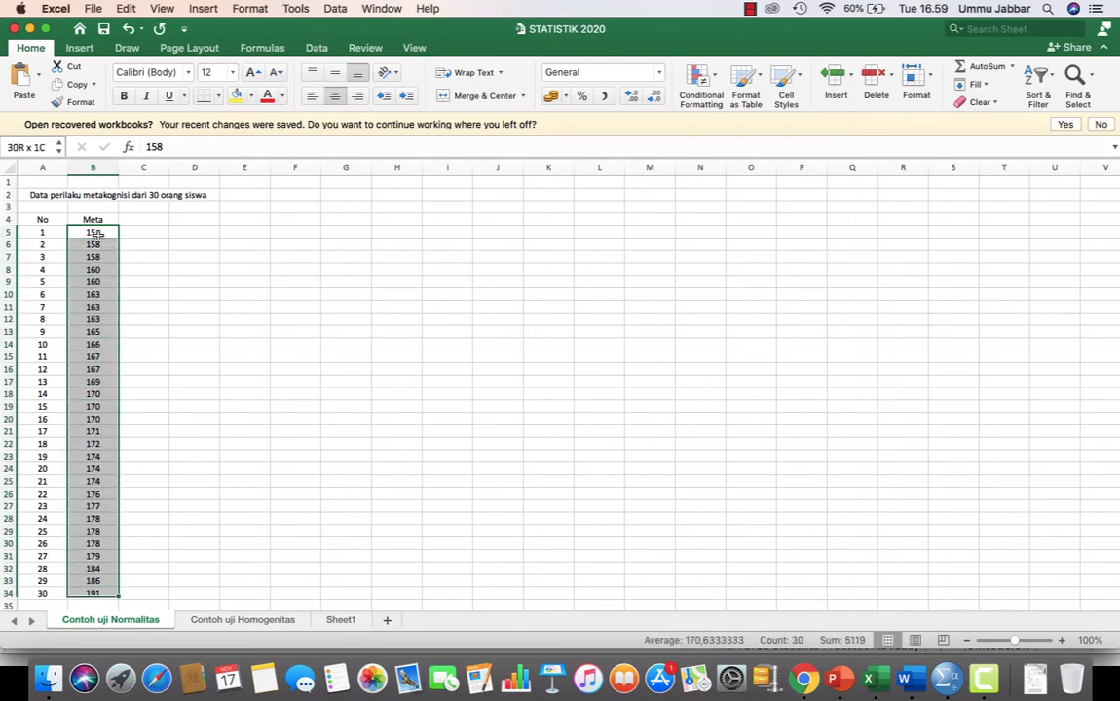
key(super+c)
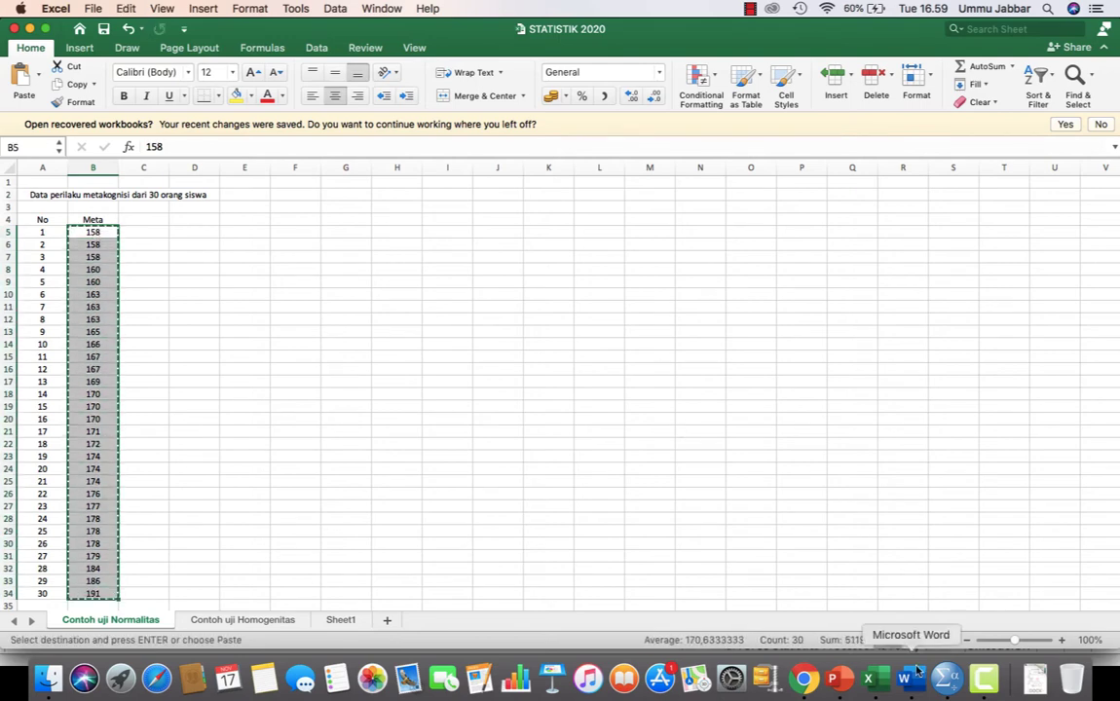
Return to SPSS and paste the copied scores into the Metakognisi column starting at row 1
click(945, 679)
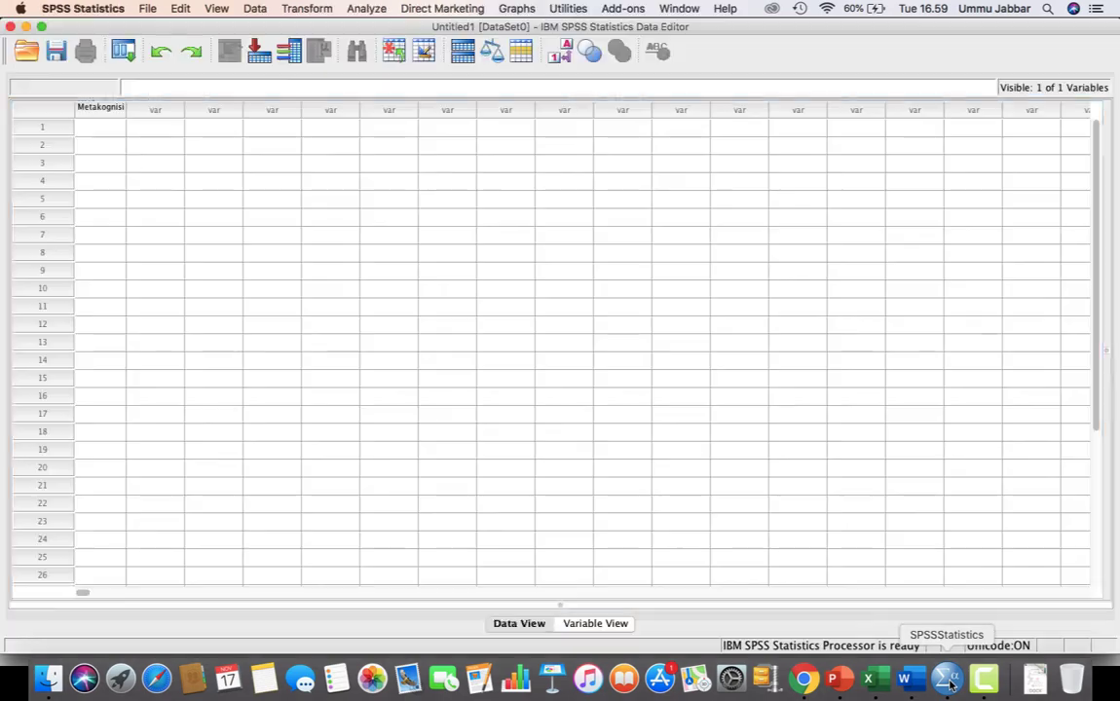
click(103, 128)
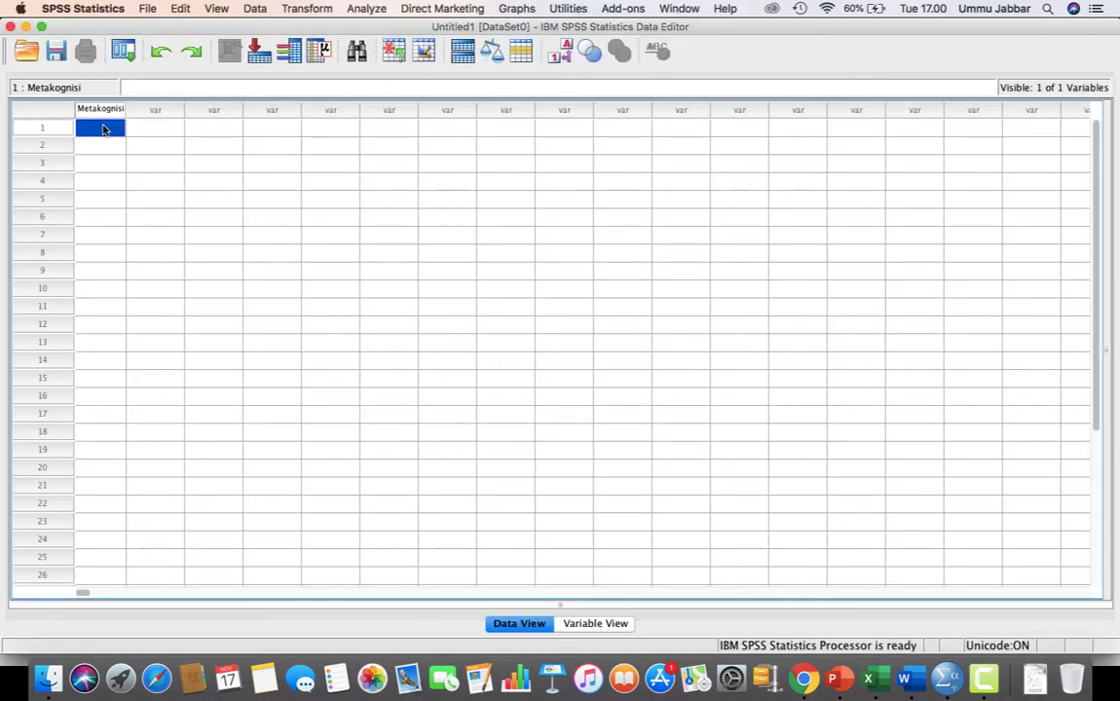
key(super+v)
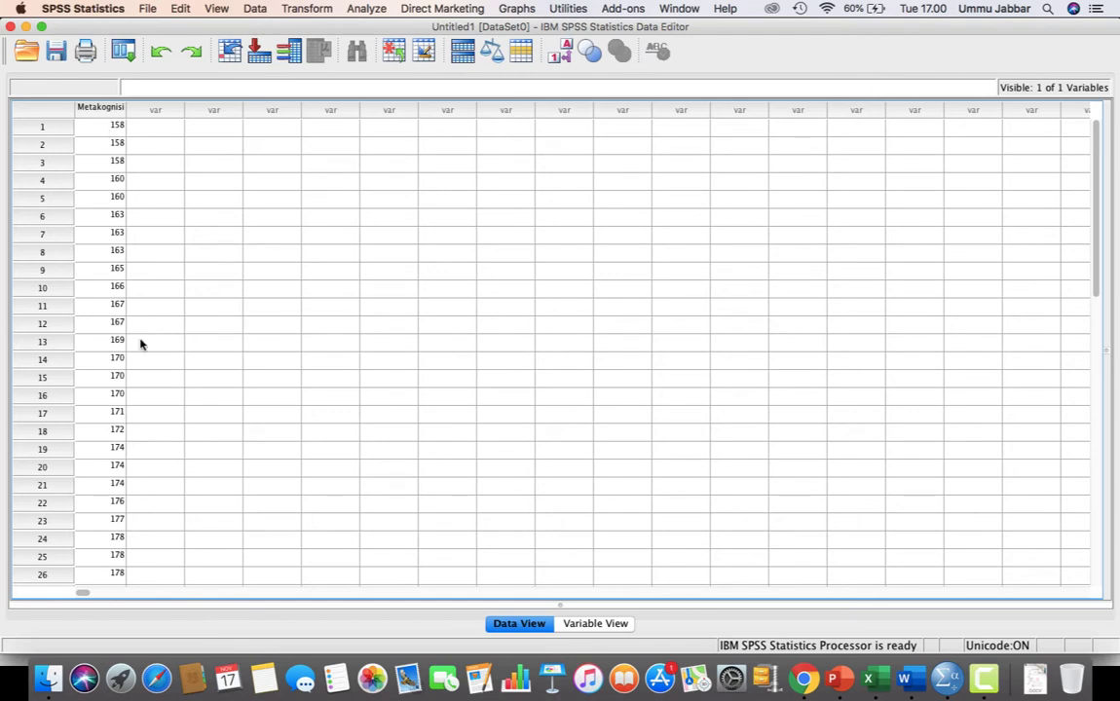
scroll(142, 343, down, 4)
scroll(140, 344, up, 4)
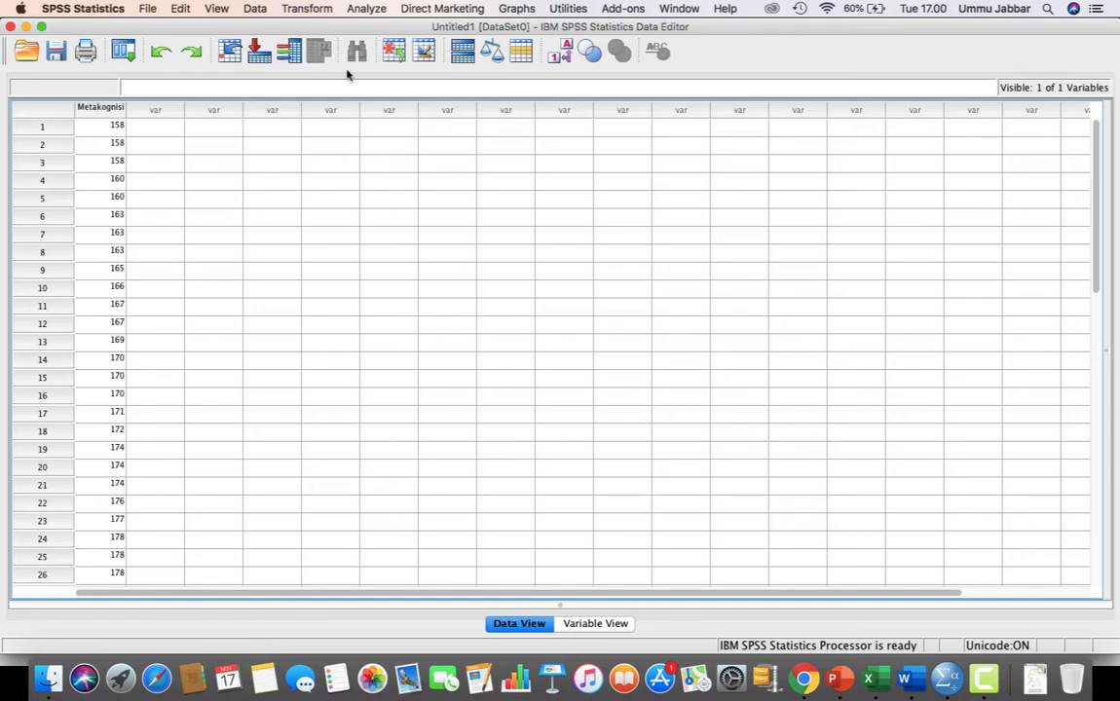
Run the legacy nonparametric One-Sample Kolmogorov-Smirnov test on Metakognisi with the Normal test distribution, and examine the results table
click(369, 7)
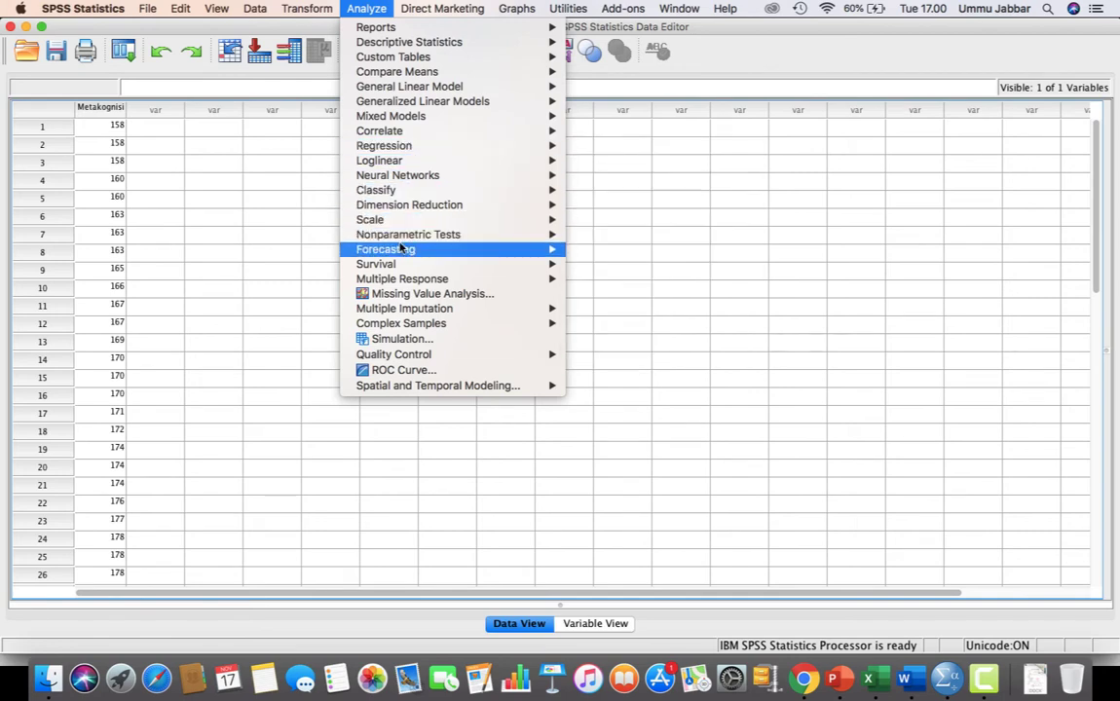
mouse_move(399, 234)
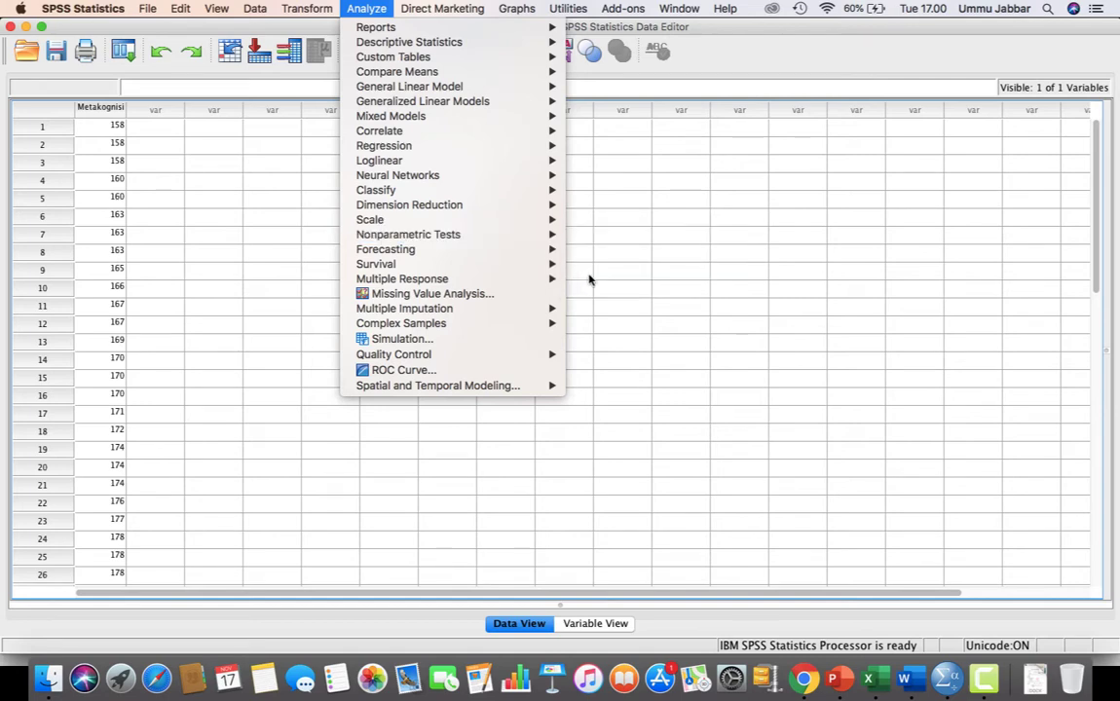
mouse_move(642, 291)
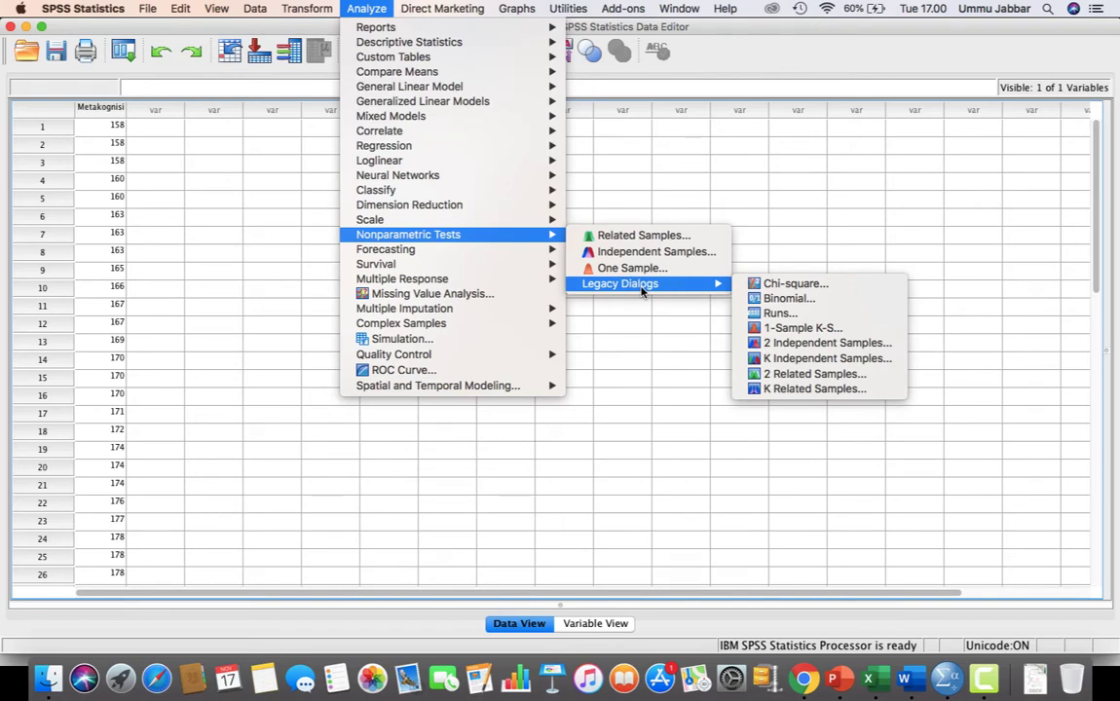
click(790, 329)
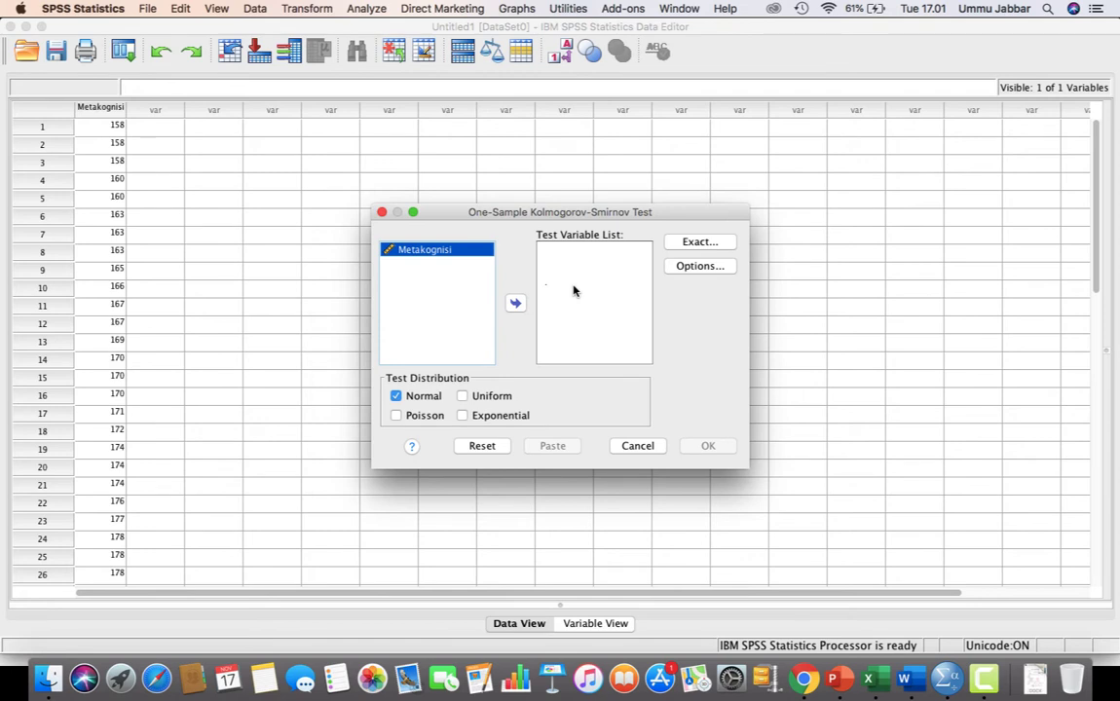
click(515, 304)
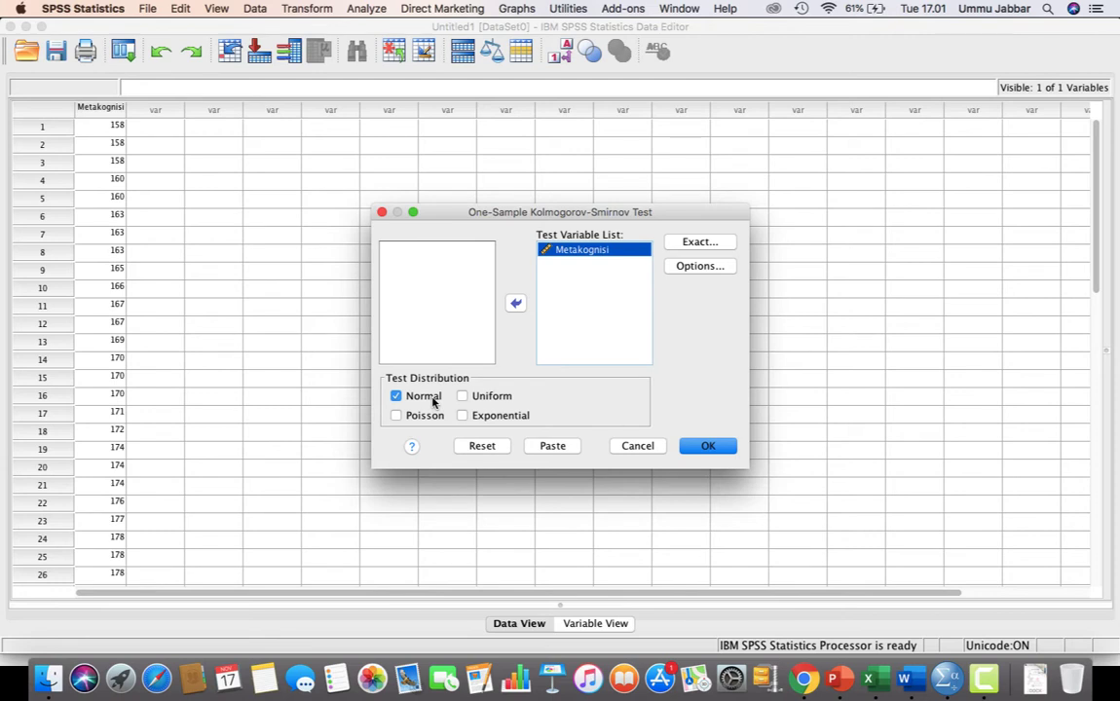
click(708, 446)
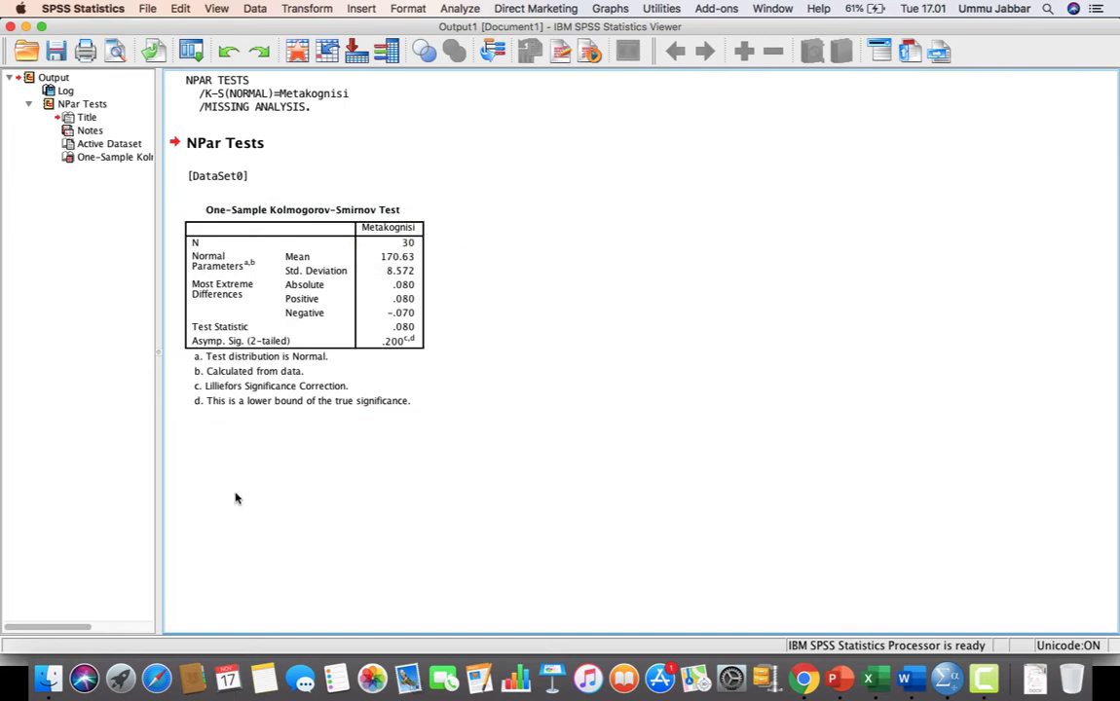
click(223, 391)
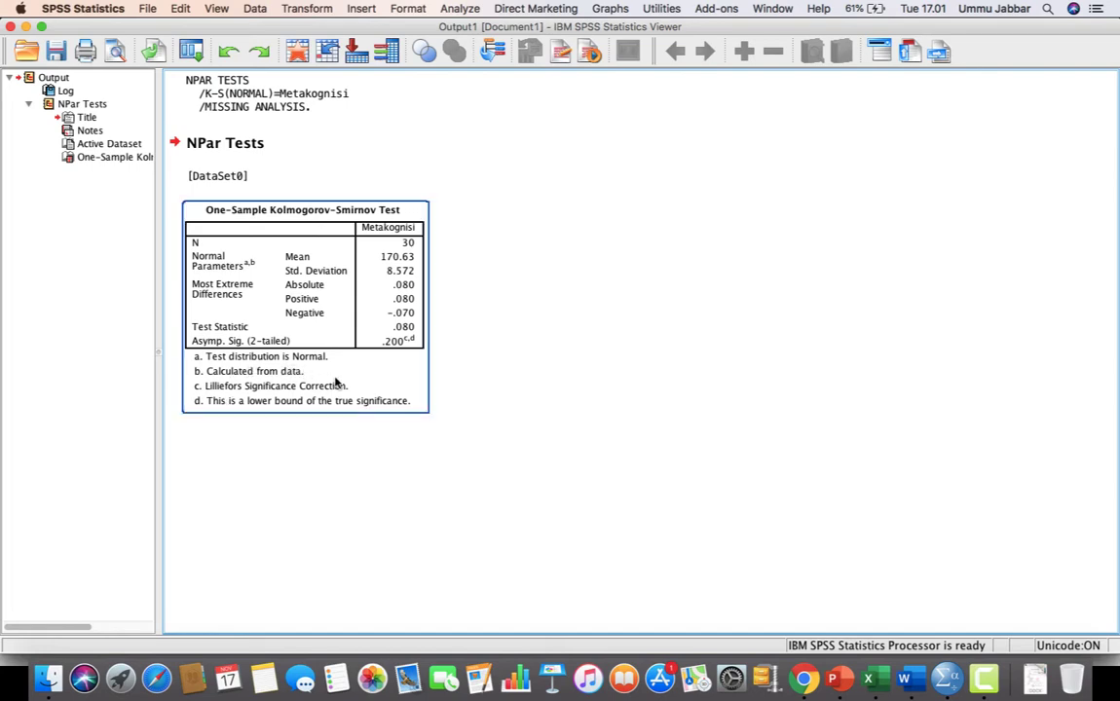
click(489, 389)
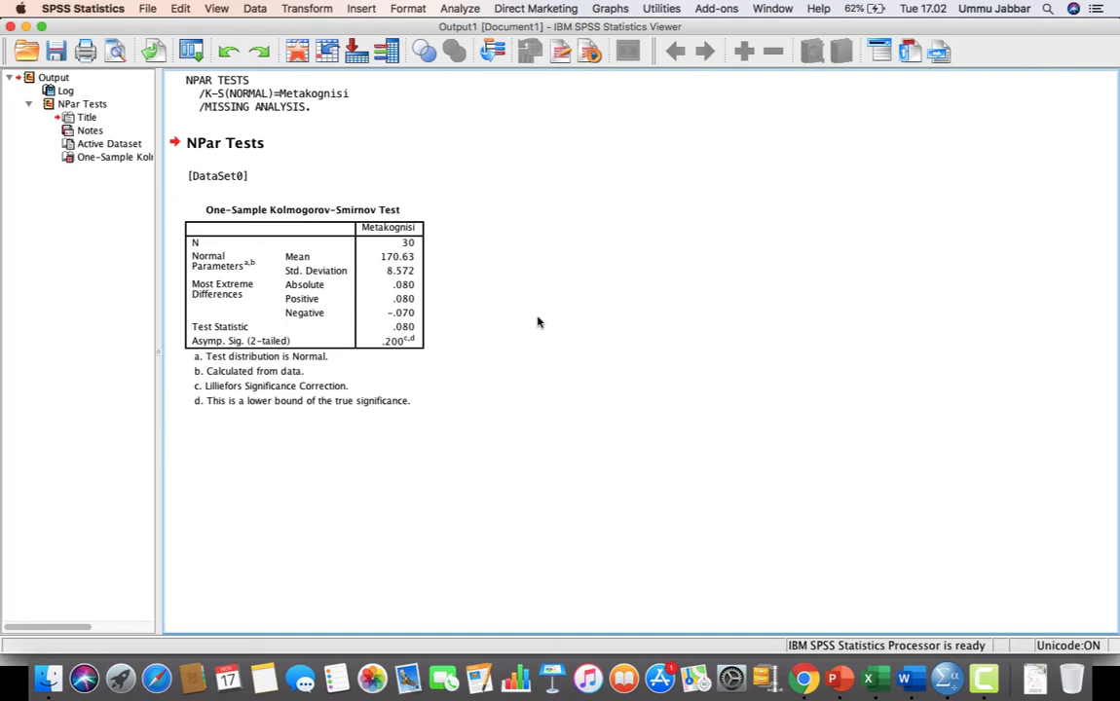
Minimize the SPSS data editor and arrange the Excel workbook side by side with the SPSS output viewer
click(43, 28)
click(43, 30)
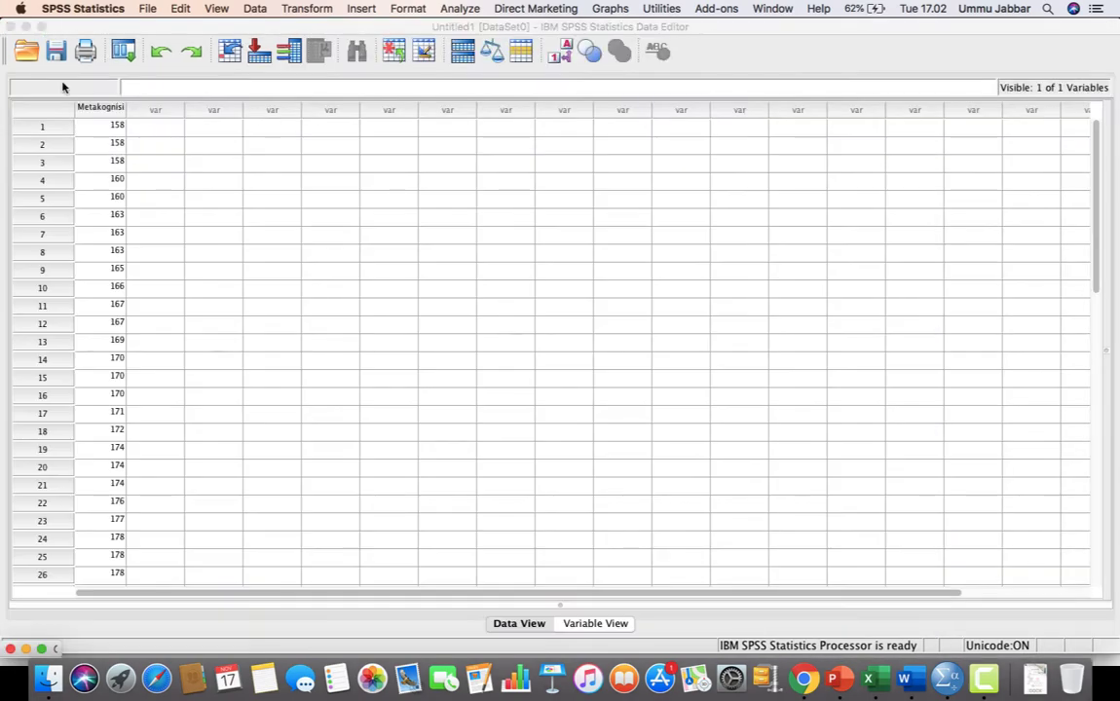
click(25, 28)
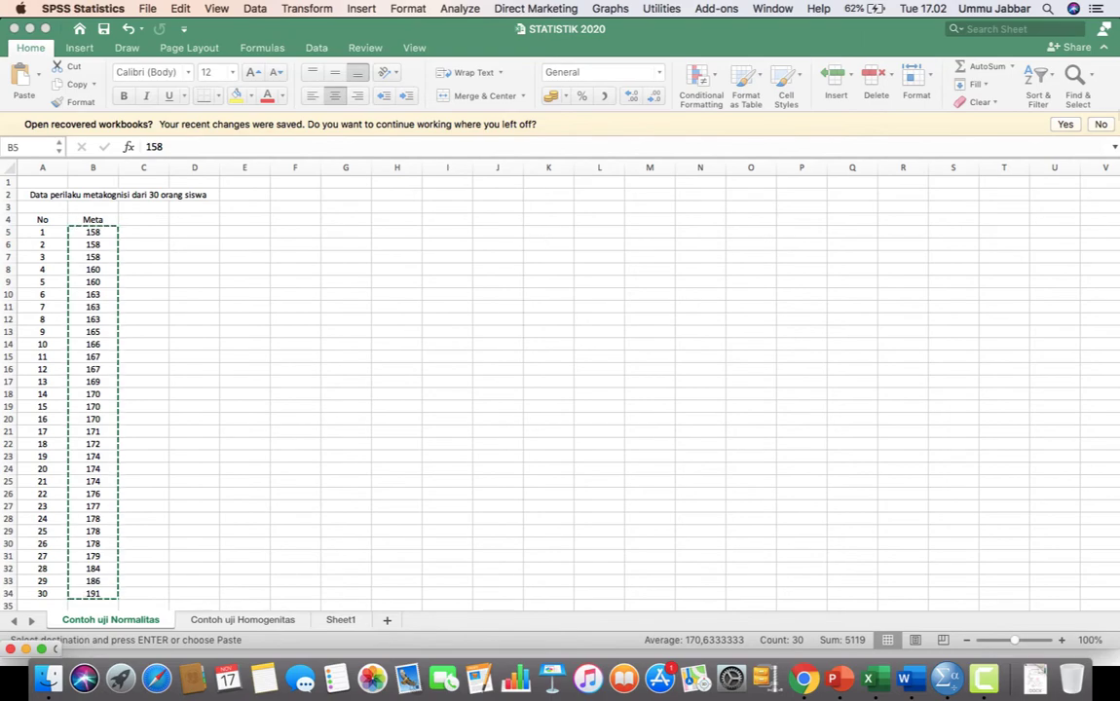
click(45, 29)
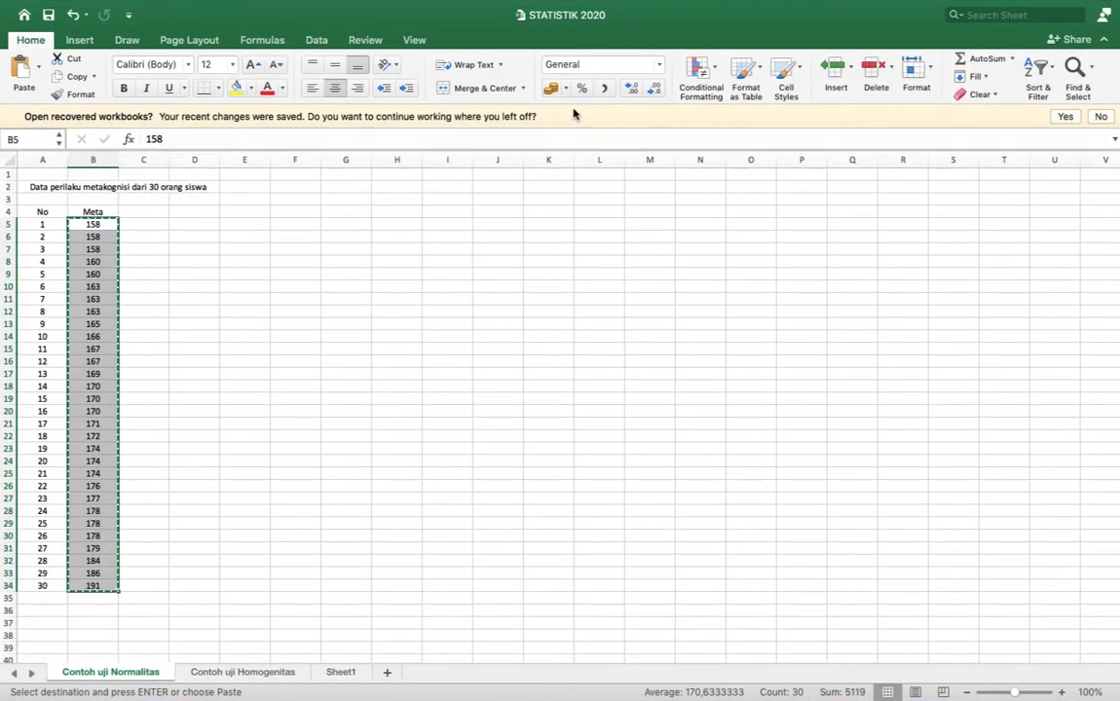
mouse_move(193, 5)
click(45, 33)
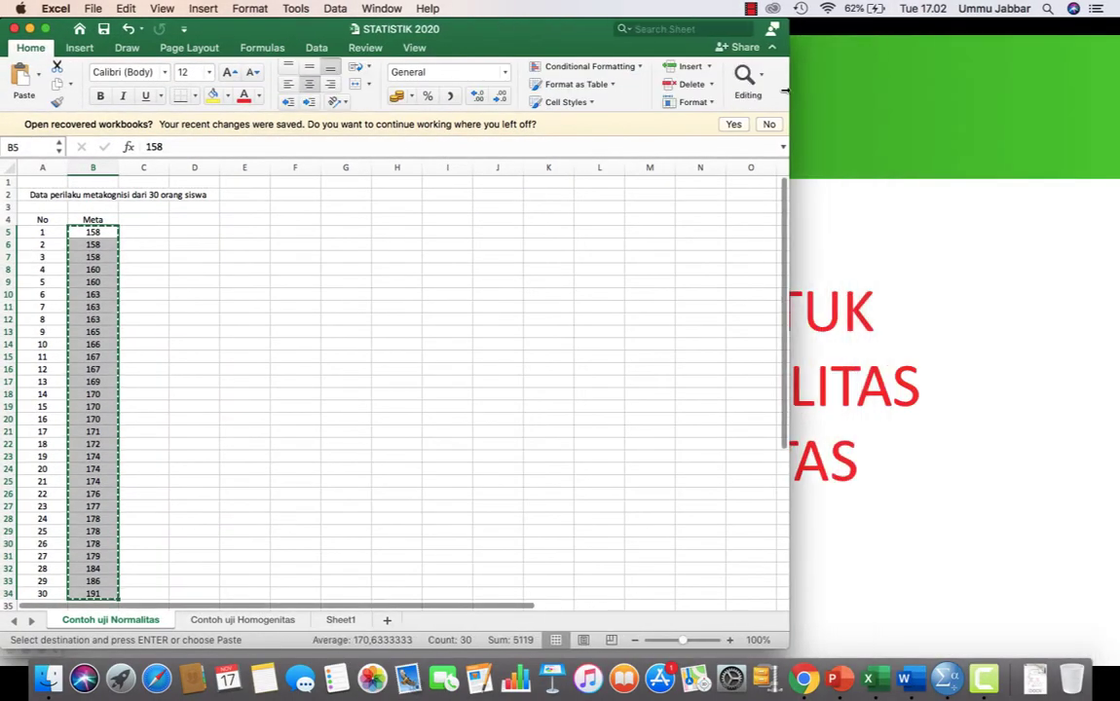
click(953, 688)
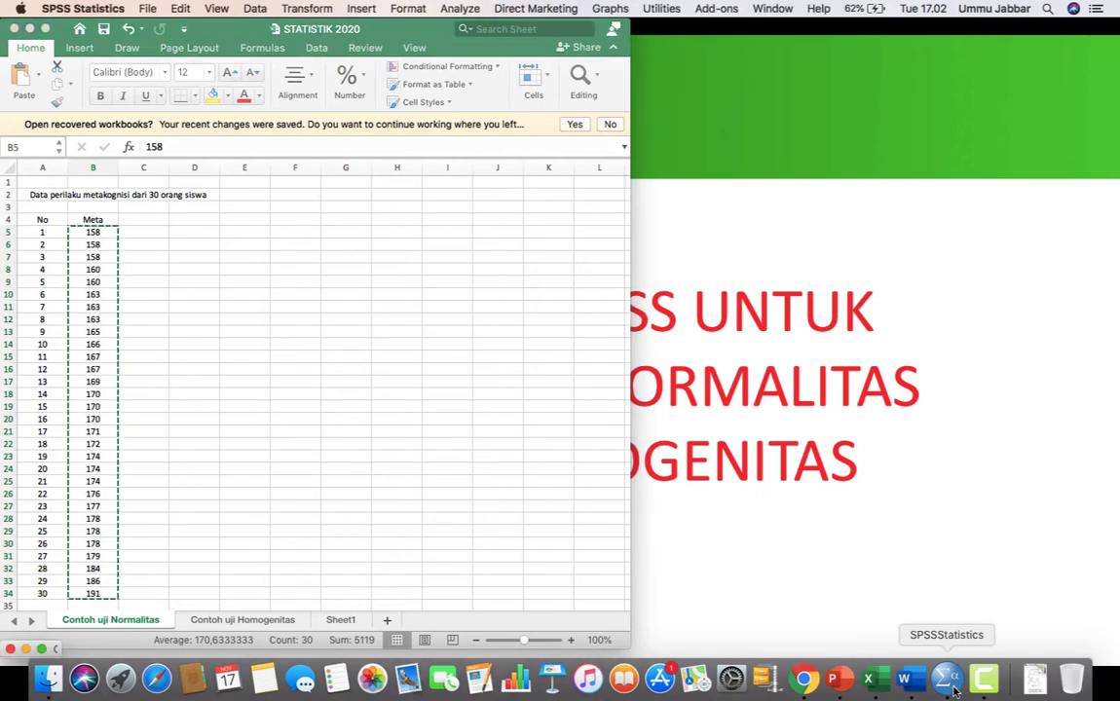
right_click(953, 688)
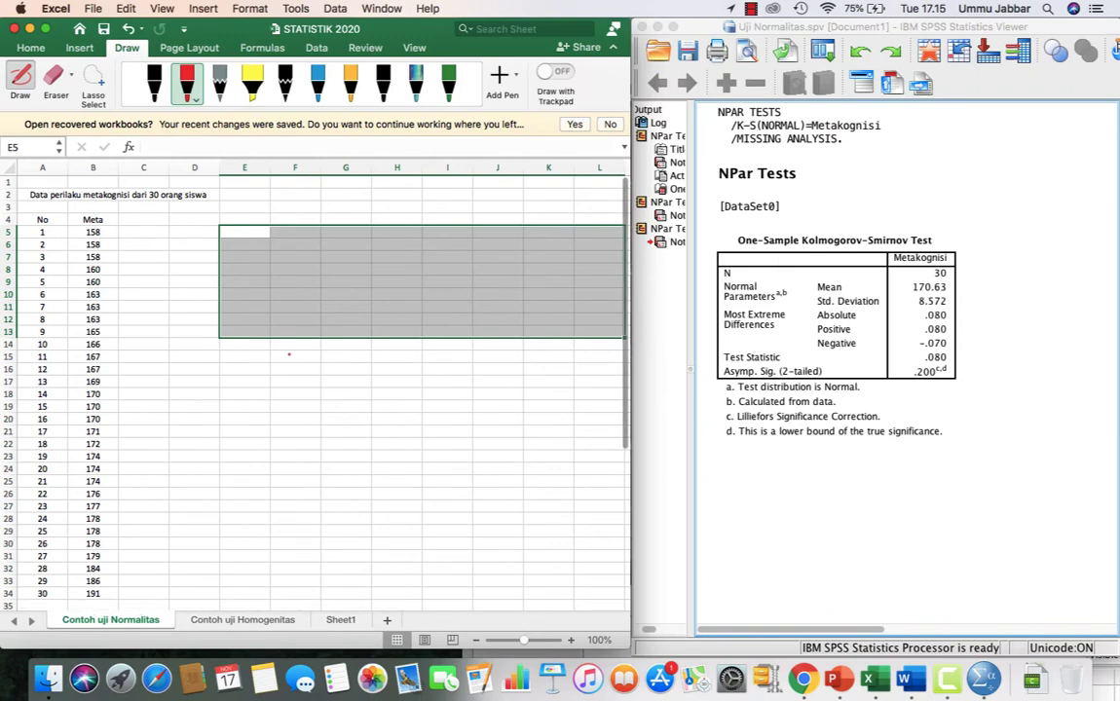
Handwrite the heading "Hipotesis" and the line "Ho = Distribusi populasi normal" with the red pen, to the right of the score table
click(26, 75)
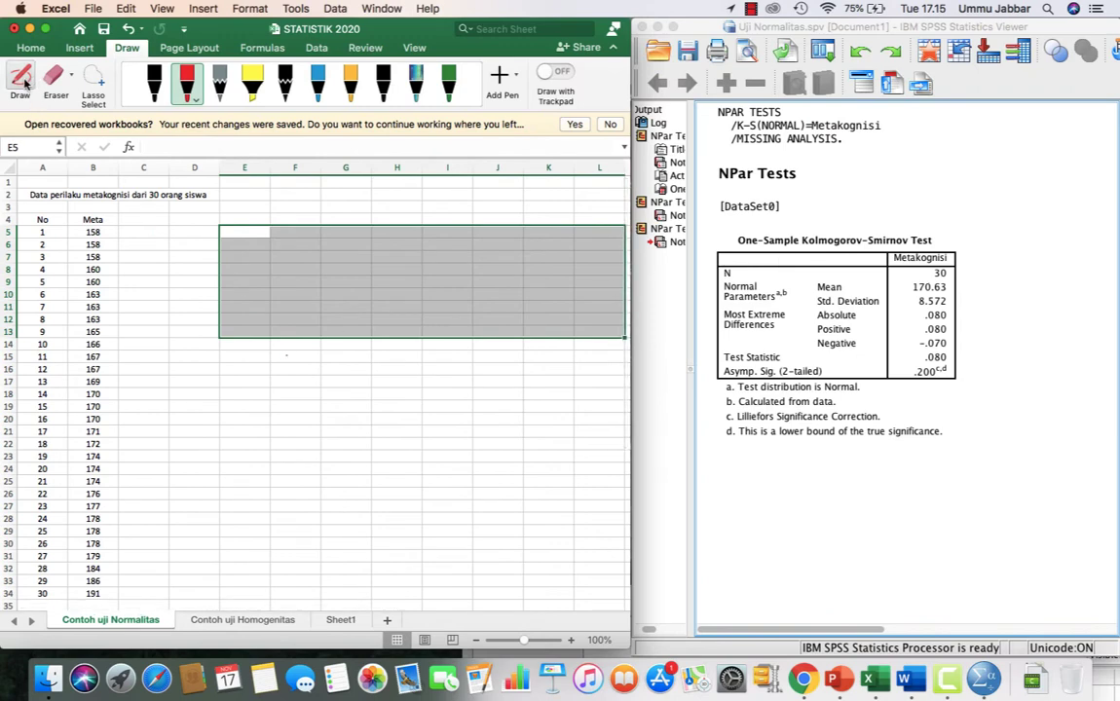
click(155, 244)
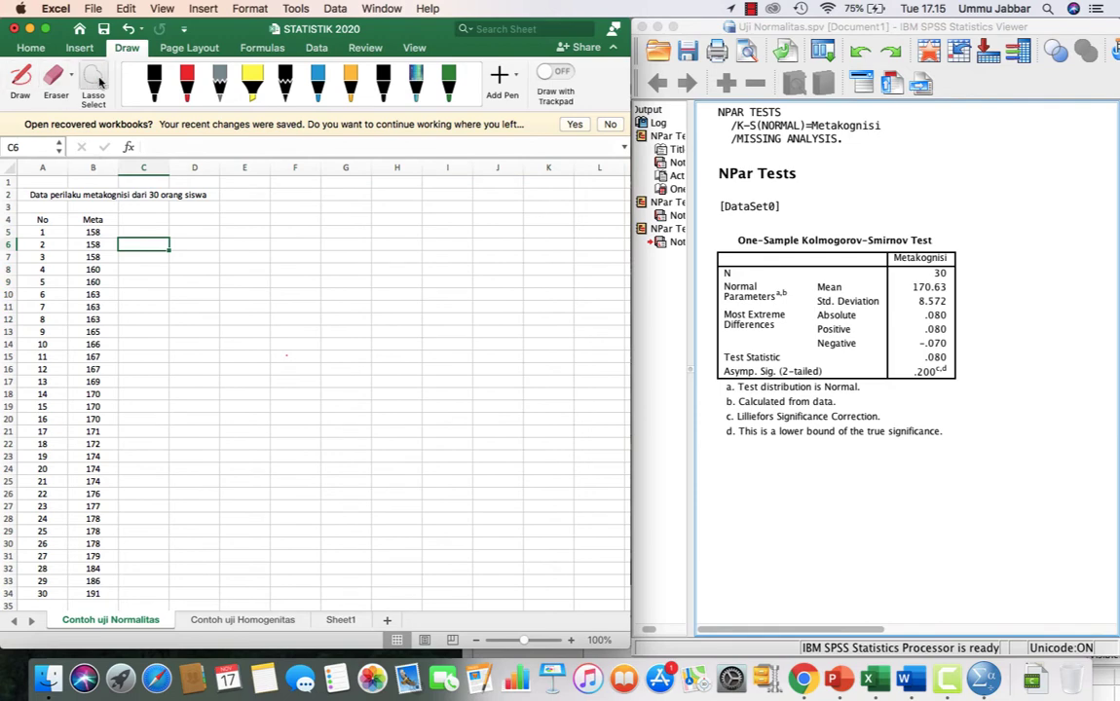
click(186, 83)
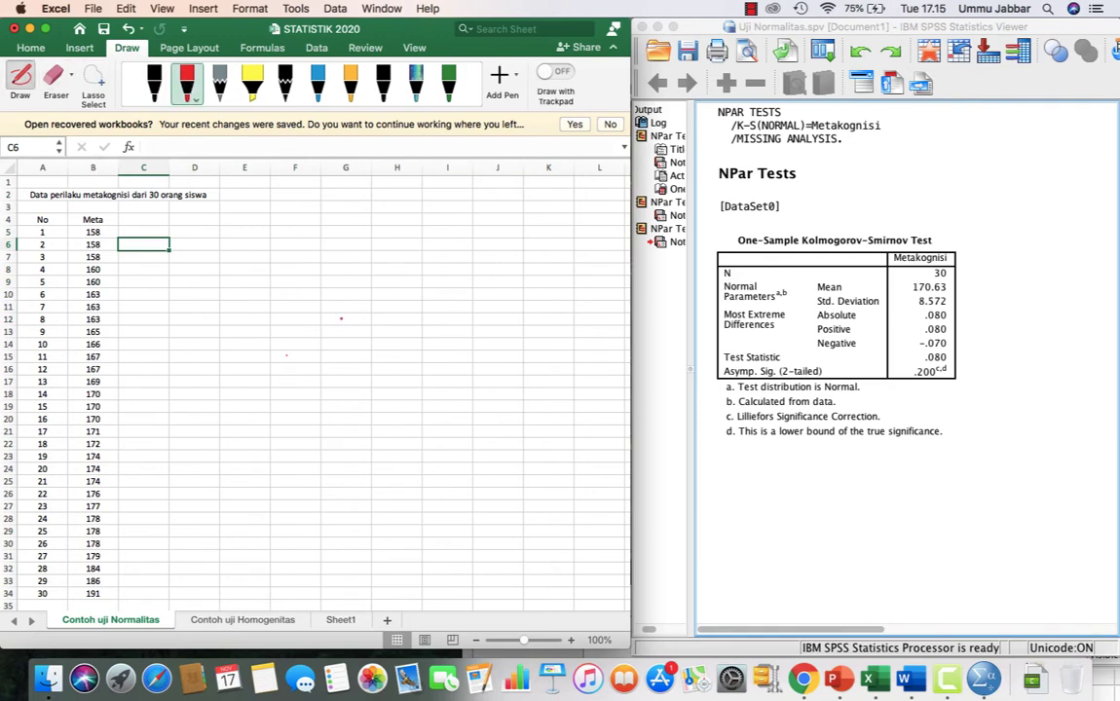
drag(228, 250, 295, 245)
click(237, 269)
click(237, 274)
mouse_move(232, 264)
mouse_down()
mouse_move(230, 279)
mouse_move(295, 280)
mouse_up()
drag(307, 269, 313, 279)
drag(321, 264, 322, 280)
drag(318, 270, 337, 279)
click(339, 265)
drag(344, 263, 357, 280)
mouse_move(361, 271)
mouse_down()
mouse_move(358, 279)
mouse_move(391, 275)
mouse_up()
drag(397, 269, 418, 276)
drag(422, 265, 436, 279)
click(444, 266)
drag(444, 270, 461, 278)
drag(466, 271, 493, 277)
drag(502, 271, 513, 279)
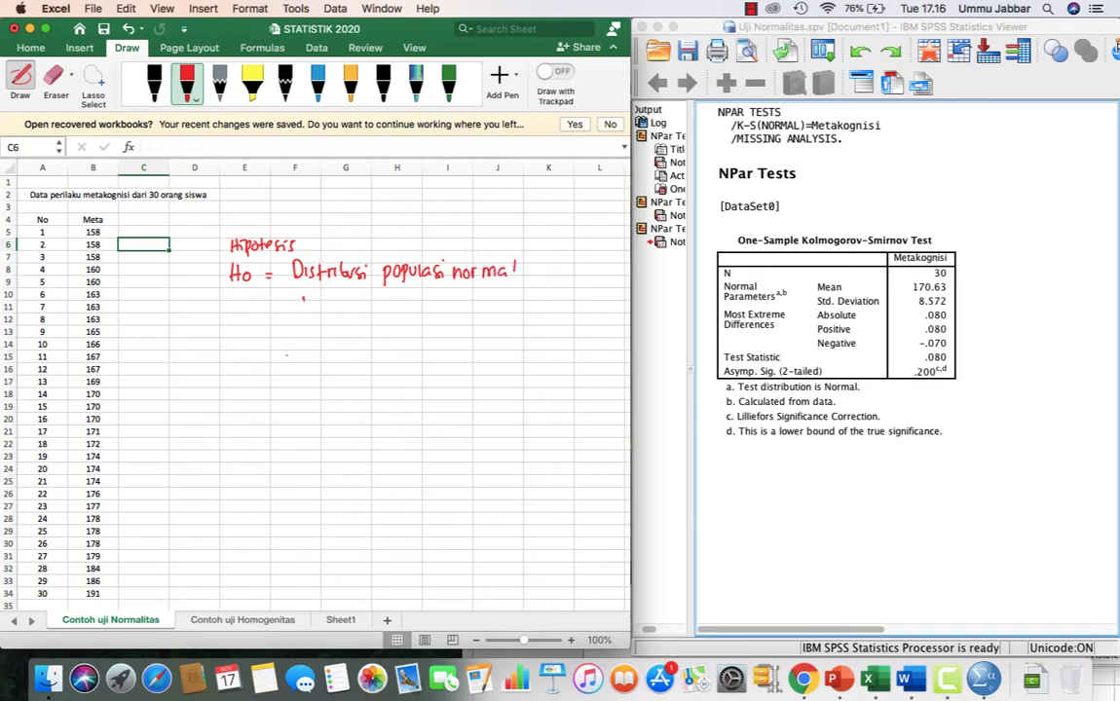
Handwrite "jika probabilitas > 0,05, Ho diterima" beneath the Ho line and widen the Excel window slightly to make room for it
mouse_move(303, 292)
mouse_down()
mouse_move(310, 309)
mouse_move(348, 314)
mouse_up()
mouse_move(353, 297)
mouse_down()
mouse_move(362, 308)
mouse_move(367, 296)
mouse_up()
mouse_move(372, 290)
mouse_down()
mouse_move(373, 302)
mouse_move(392, 302)
mouse_up()
drag(400, 296, 400, 303)
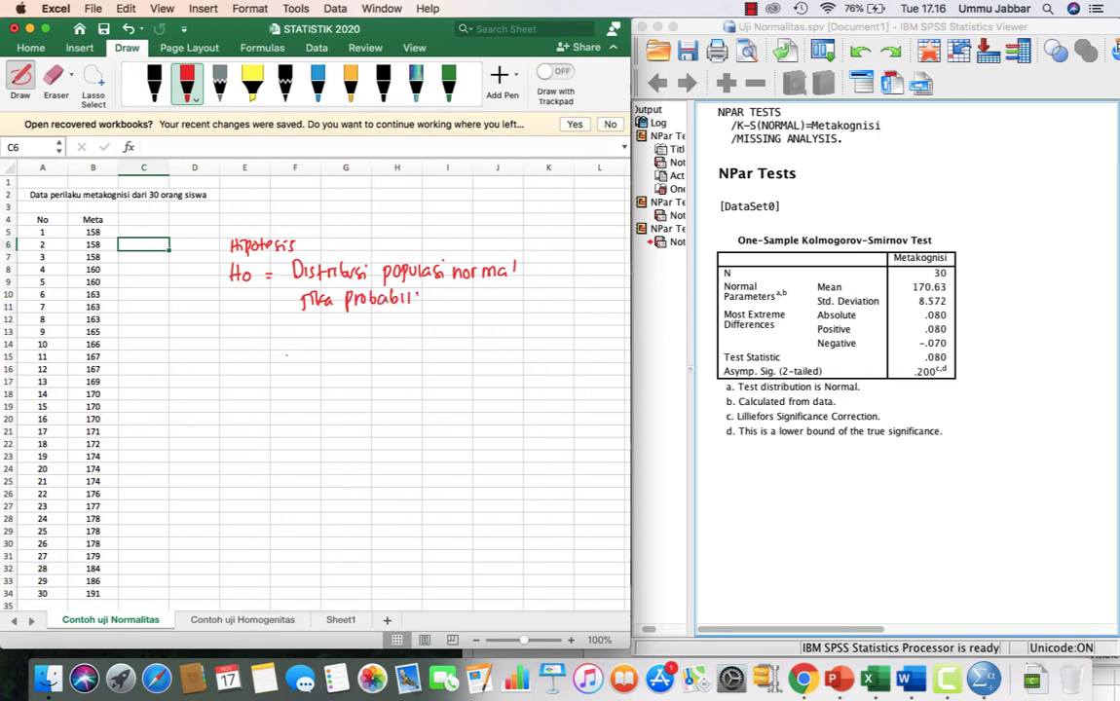
mouse_move(469, 287)
mouse_down()
mouse_move(469, 301)
mouse_move(491, 291)
mouse_up()
drag(501, 298, 508, 291)
mouse_move(522, 289)
mouse_down()
mouse_move(517, 301)
mouse_move(537, 305)
mouse_up()
drag(549, 286, 555, 298)
drag(549, 294, 556, 292)
drag(561, 291, 580, 297)
drag(586, 284, 595, 295)
drag(596, 289, 605, 297)
drag(608, 287, 618, 297)
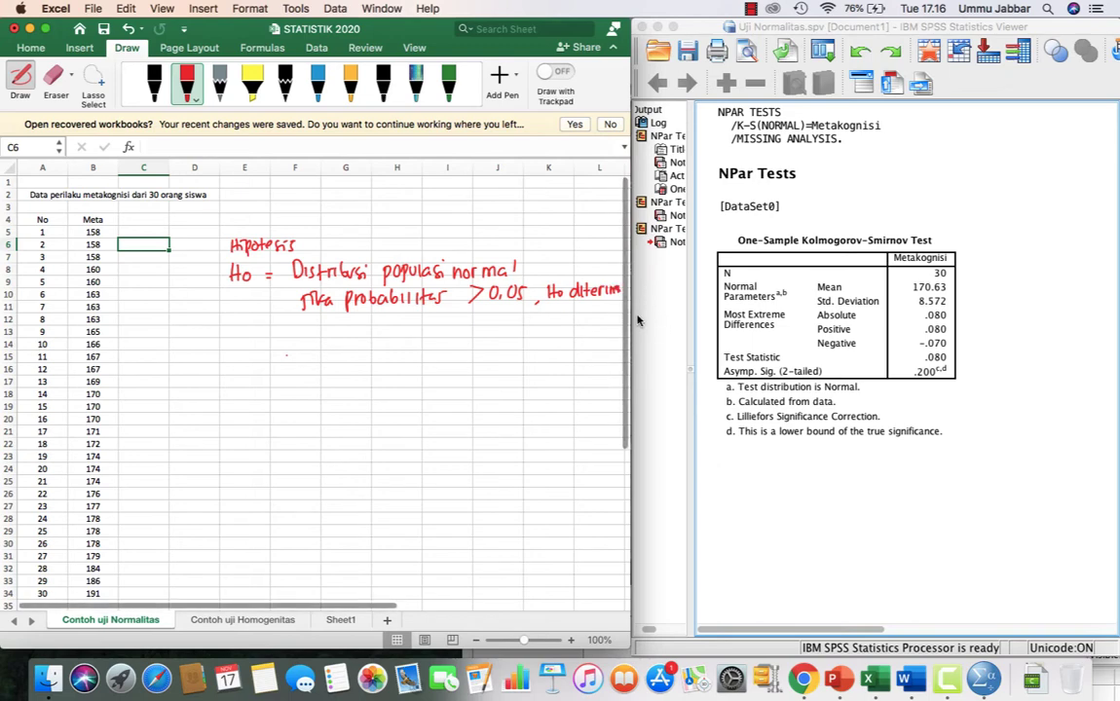
drag(632, 315, 640, 314)
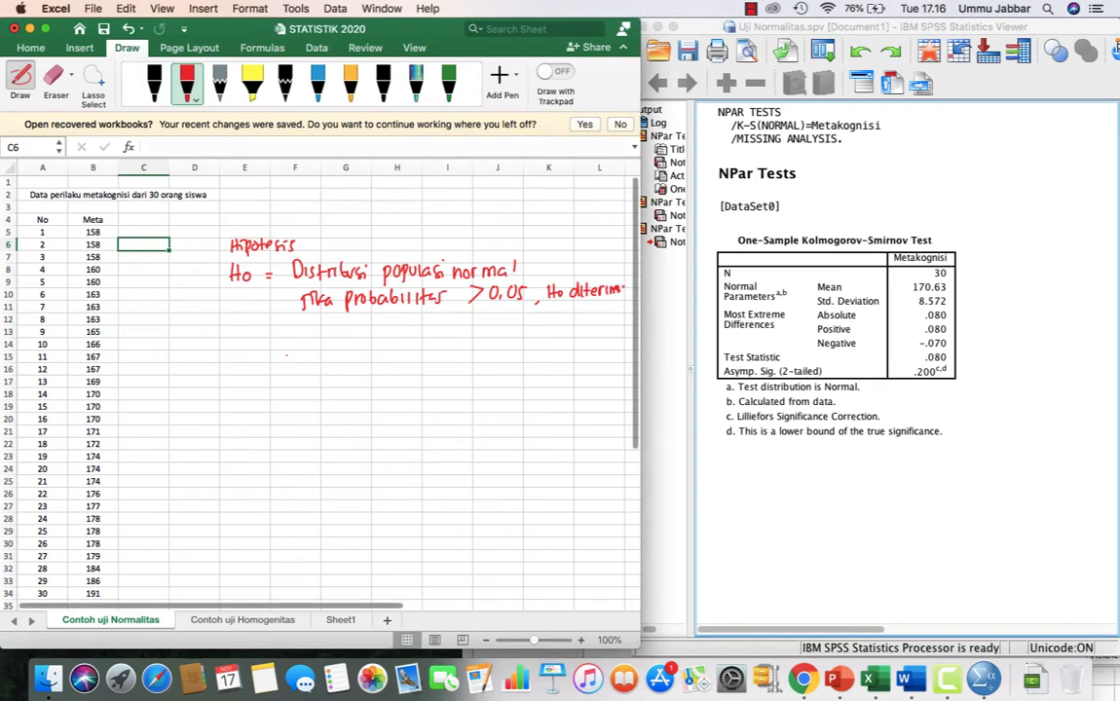
Handwrite the alternative hypothesis "Ha = Distribusi populasi tdk normal" below the Ho criterion
mouse_move(230, 322)
mouse_down()
mouse_move(230, 336)
mouse_move(238, 329)
mouse_up()
click(246, 331)
mouse_move(238, 322)
mouse_down()
mouse_move(238, 336)
mouse_move(295, 335)
mouse_up()
click(274, 328)
mouse_move(295, 319)
mouse_down()
mouse_move(296, 334)
mouse_move(314, 335)
mouse_up()
drag(323, 319, 324, 335)
drag(320, 326, 341, 327)
drag(344, 327, 345, 336)
drag(350, 321, 351, 336)
drag(358, 328, 368, 336)
click(380, 322)
mouse_move(378, 327)
mouse_down()
mouse_move(400, 338)
mouse_move(414, 328)
mouse_up()
mouse_move(424, 325)
mouse_down()
mouse_move(423, 338)
mouse_move(444, 332)
mouse_up()
drag(451, 327, 455, 335)
drag(463, 328, 493, 324)
mouse_move(499, 319)
mouse_down()
mouse_move(496, 331)
mouse_move(564, 331)
mouse_up()
Handwrite the rejection criterion "jika probabilitas ≤ 0,05, Ho ditolak" beneath the Ha line
drag(304, 353, 314, 364)
drag(319, 353, 335, 364)
drag(347, 355, 352, 360)
drag(356, 355, 373, 362)
drag(376, 350, 389, 363)
drag(392, 351, 401, 364)
drag(404, 350, 421, 362)
drag(425, 350, 427, 363)
drag(422, 354, 437, 363)
mouse_move(443, 356)
mouse_down()
mouse_move(493, 352)
mouse_move(497, 366)
mouse_up()
drag(508, 350, 509, 362)
drag(526, 360, 535, 360)
drag(543, 348, 543, 359)
drag(536, 355, 584, 361)
drag(579, 352, 590, 356)
drag(596, 345, 596, 362)
drag(603, 354, 603, 361)
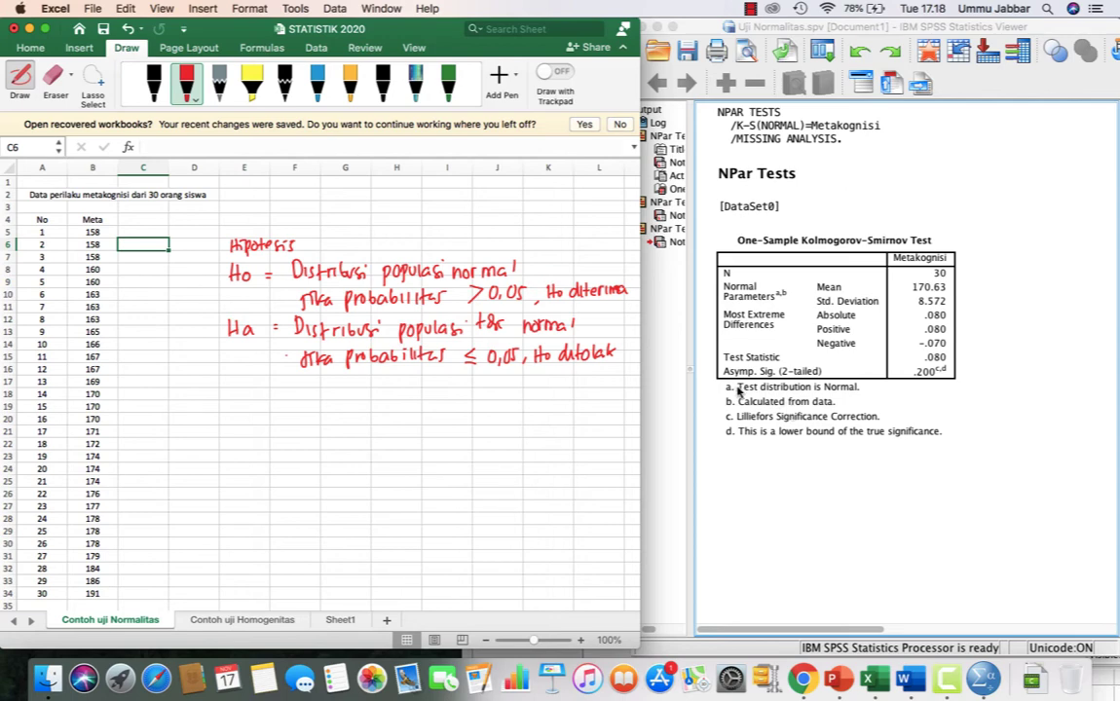
Bring up the SPSS Data Editor and fit its window beside the Excel workbook so the handwritten hypotheses stay readable
click(659, 653)
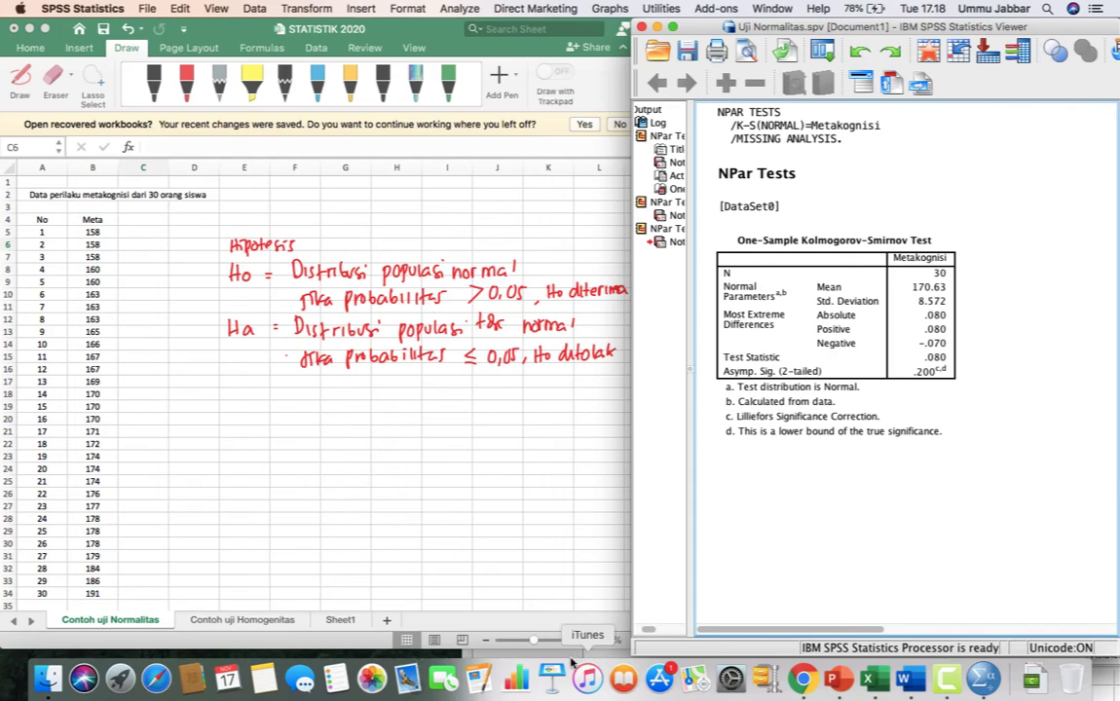
right_click(985, 679)
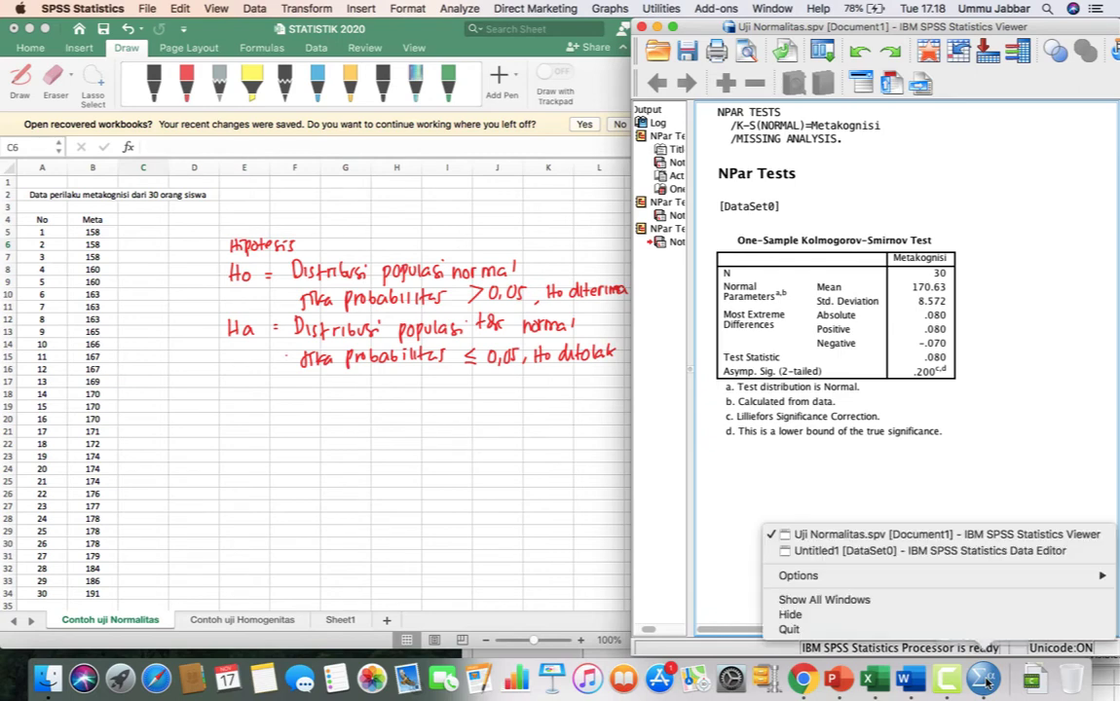
click(823, 551)
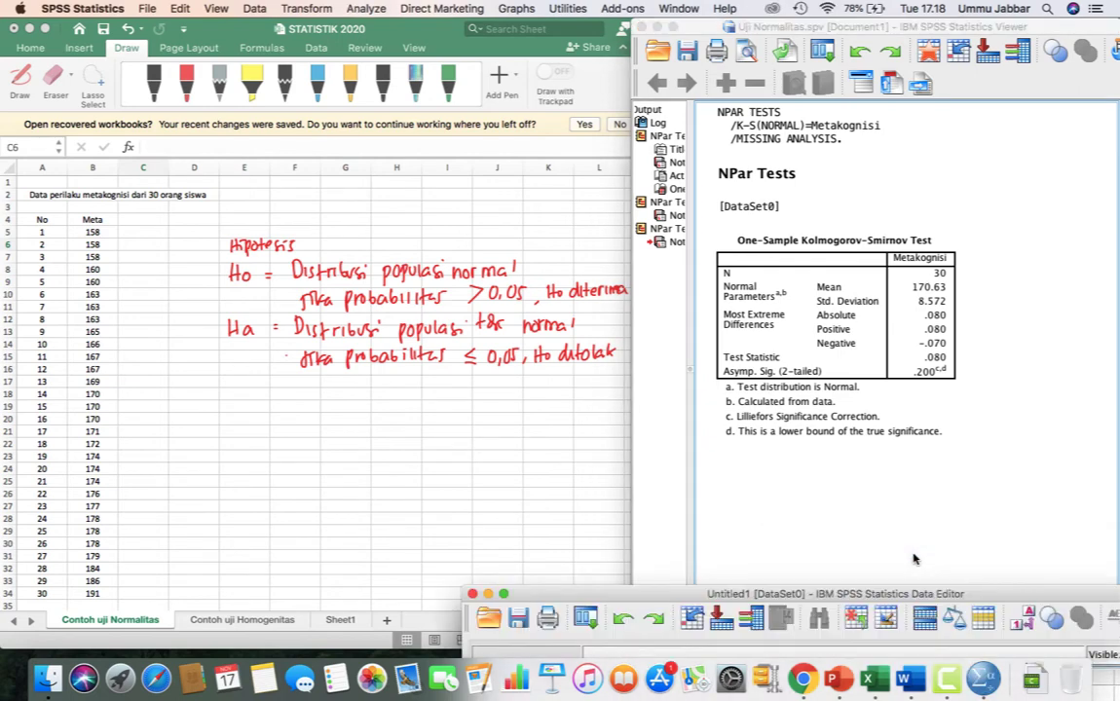
drag(770, 596, 758, 30)
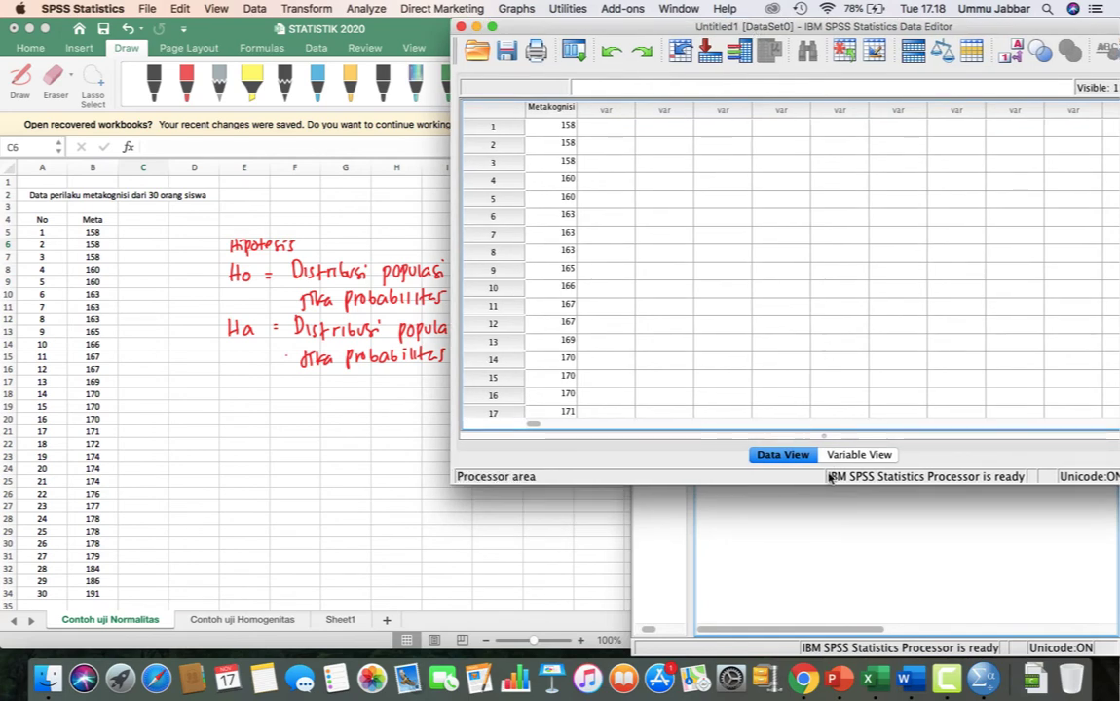
drag(841, 487, 842, 639)
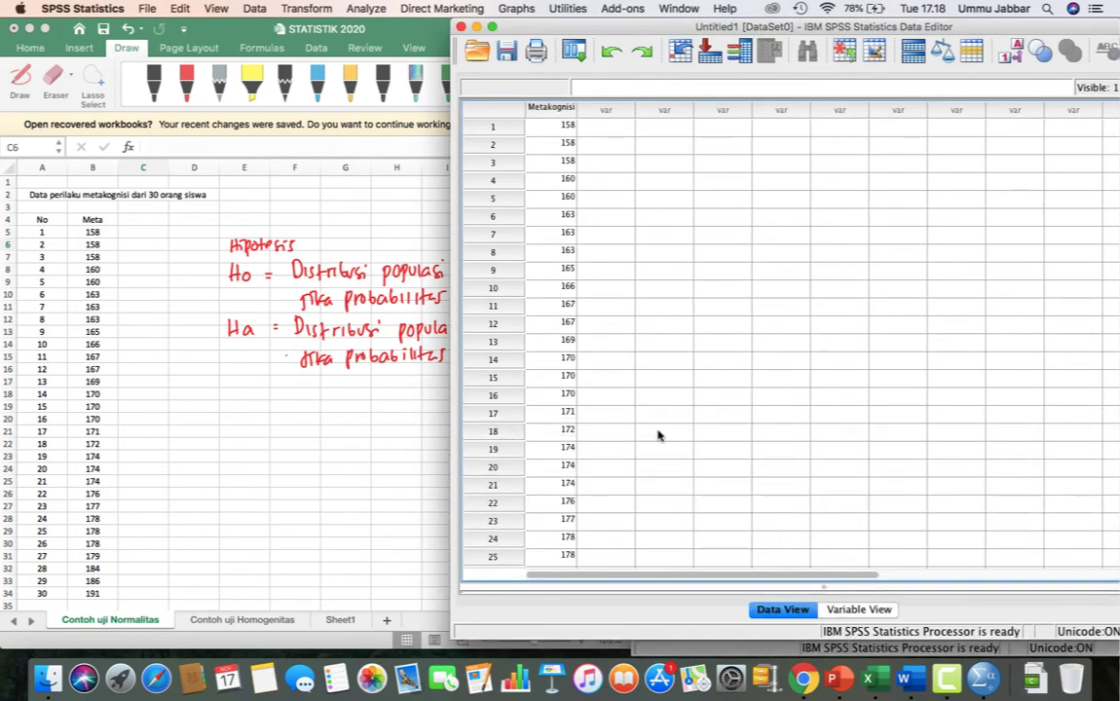
drag(459, 296, 634, 299)
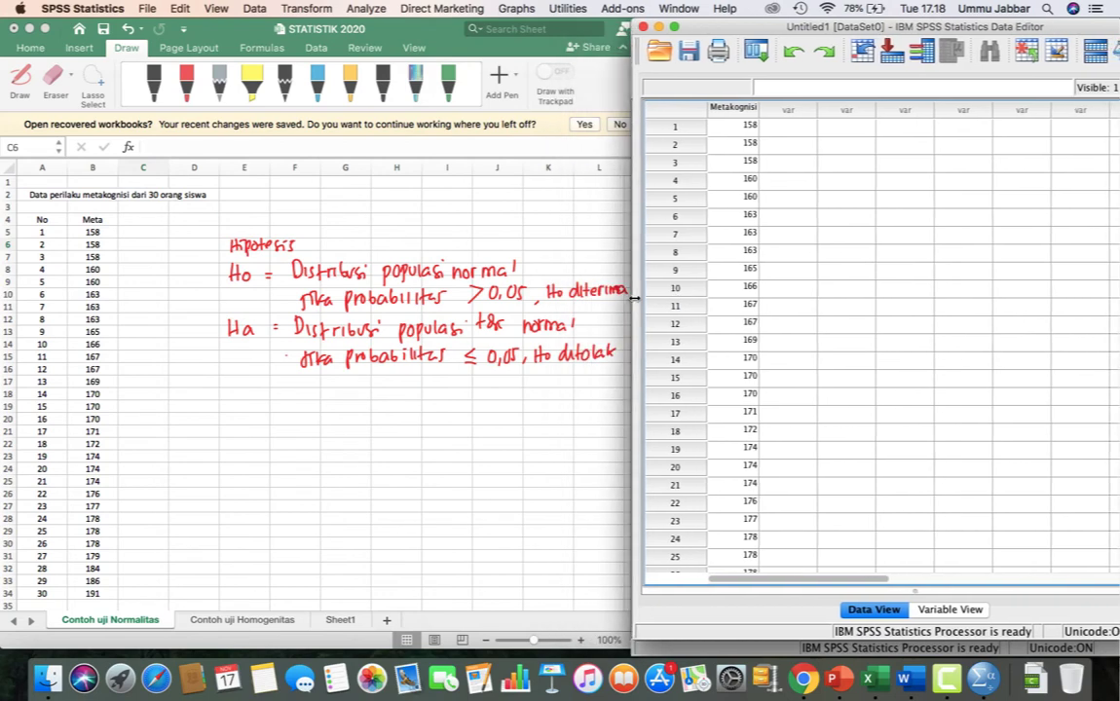
scroll(399, 282, right, 4)
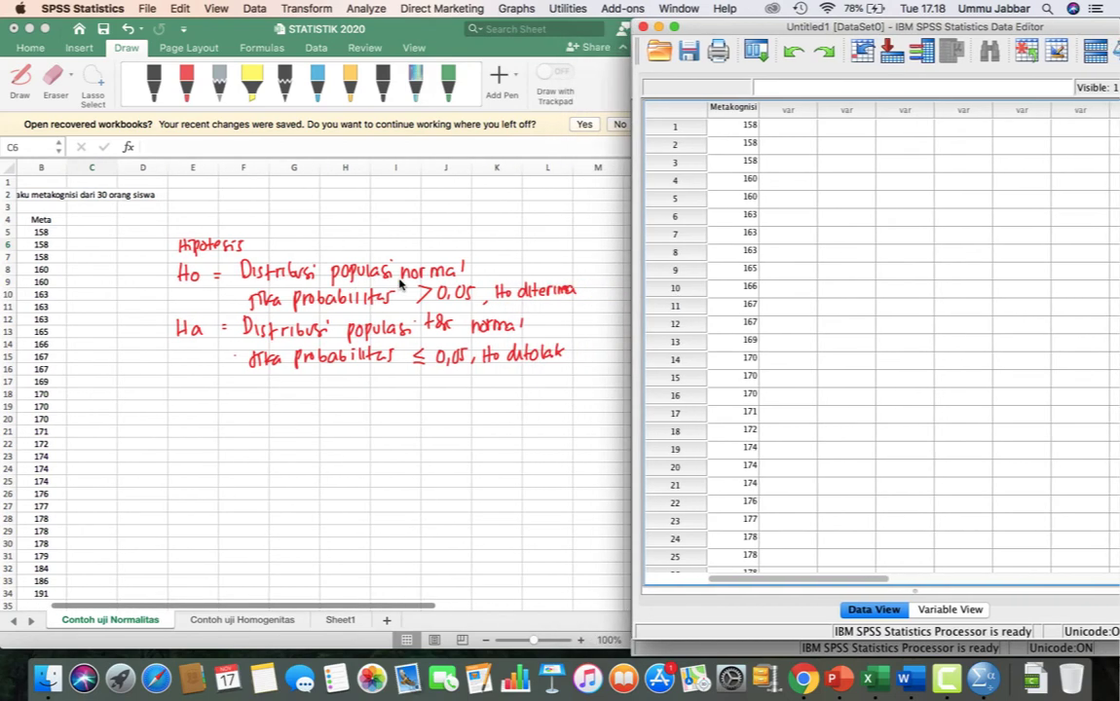
scroll(399, 282, left, 4)
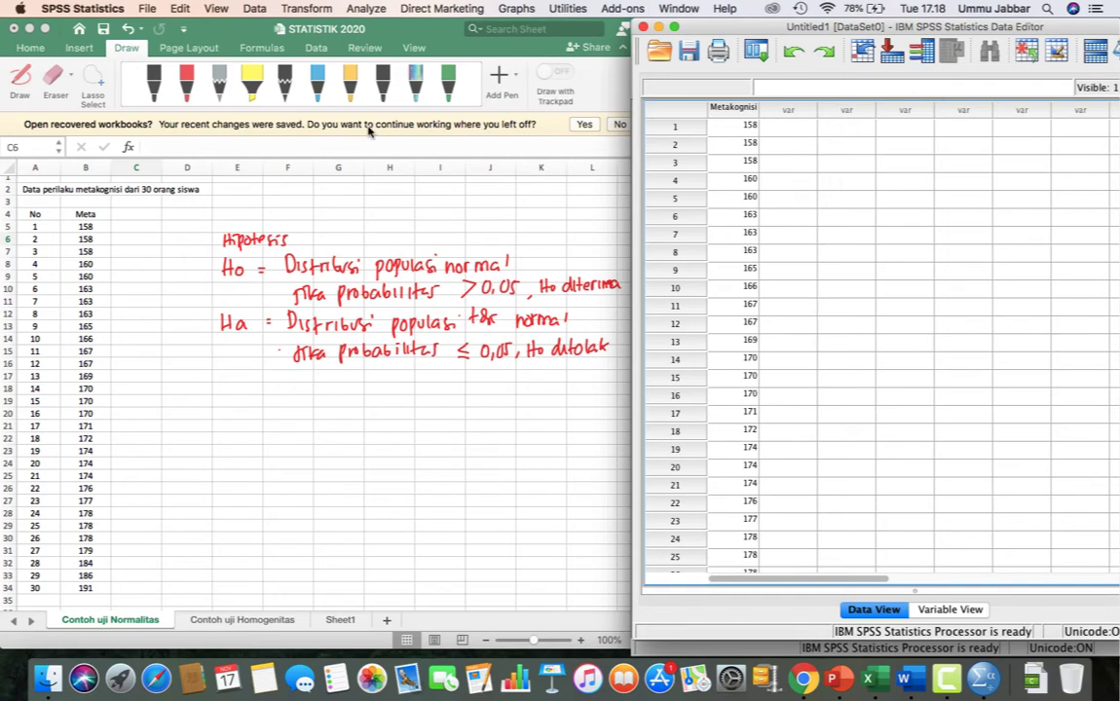
Start the Explore procedure from Descriptive Statistics and set Metakognisi as the dependent variable
click(385, 8)
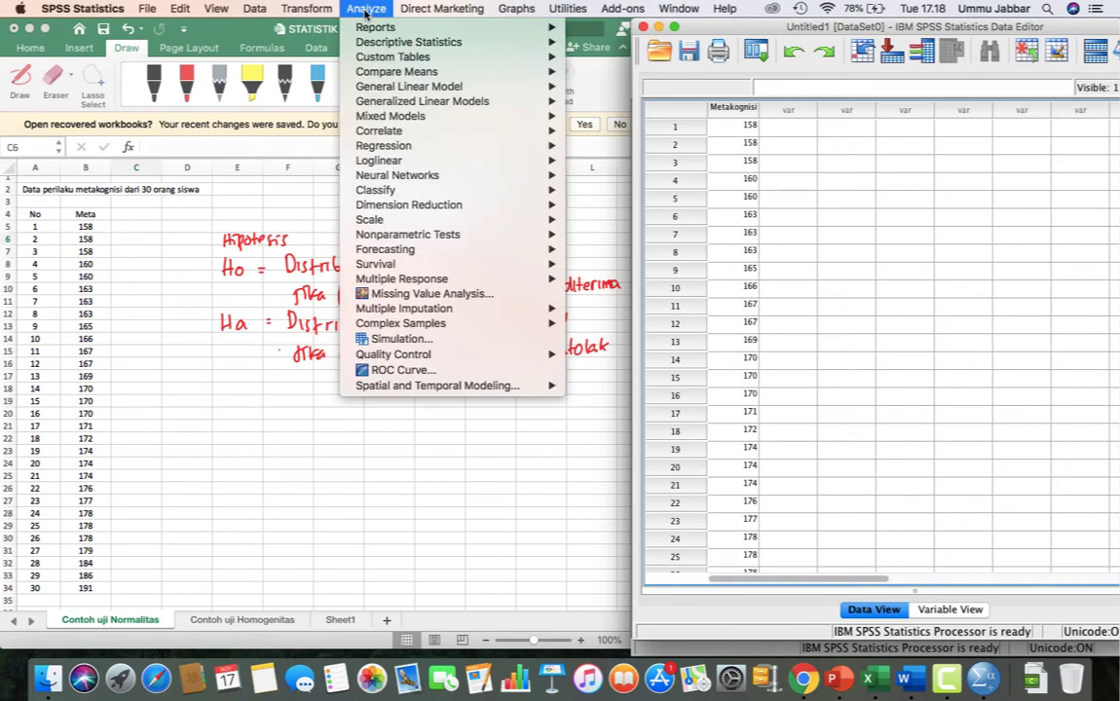
mouse_move(393, 44)
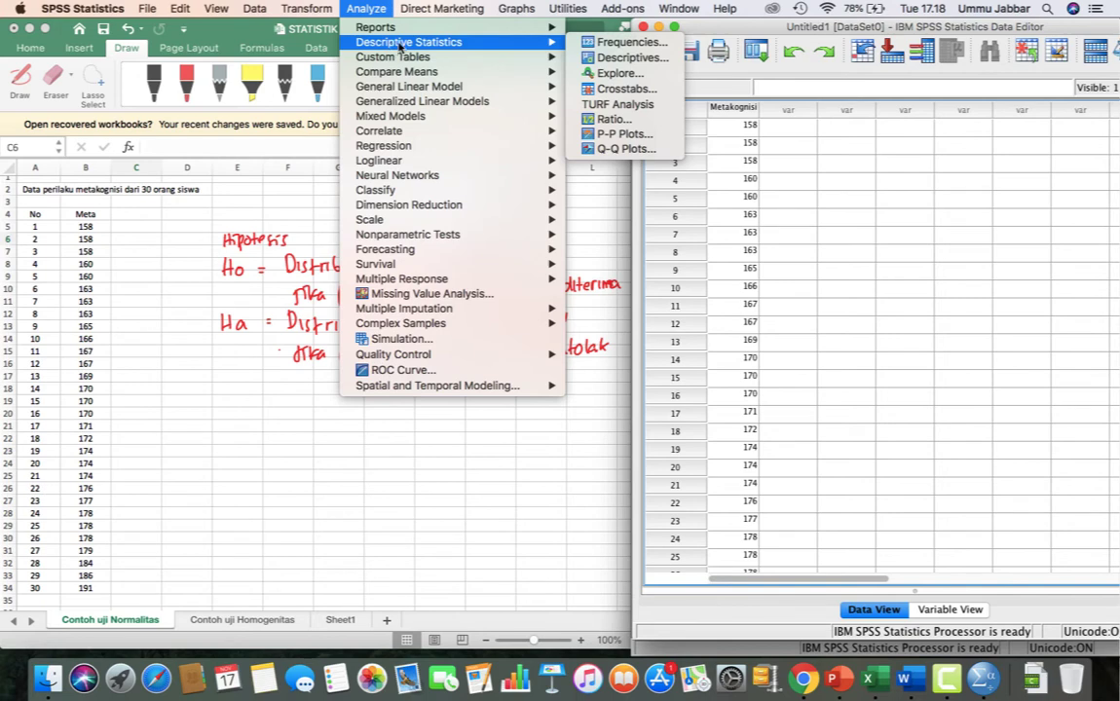
click(612, 74)
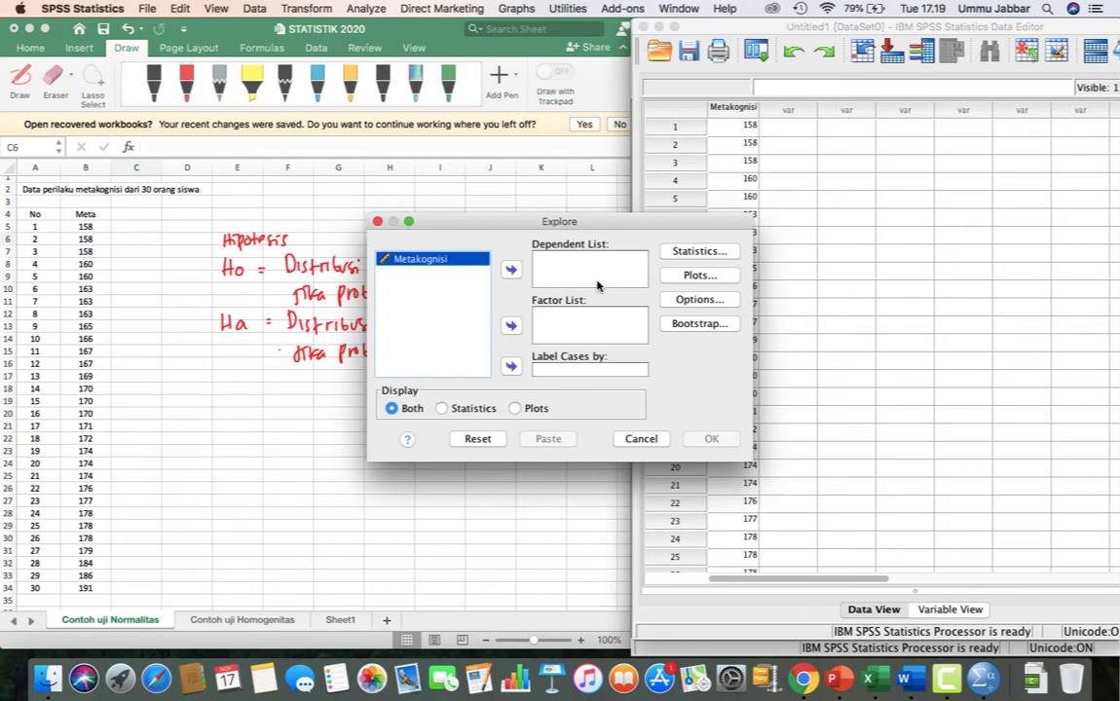
click(511, 269)
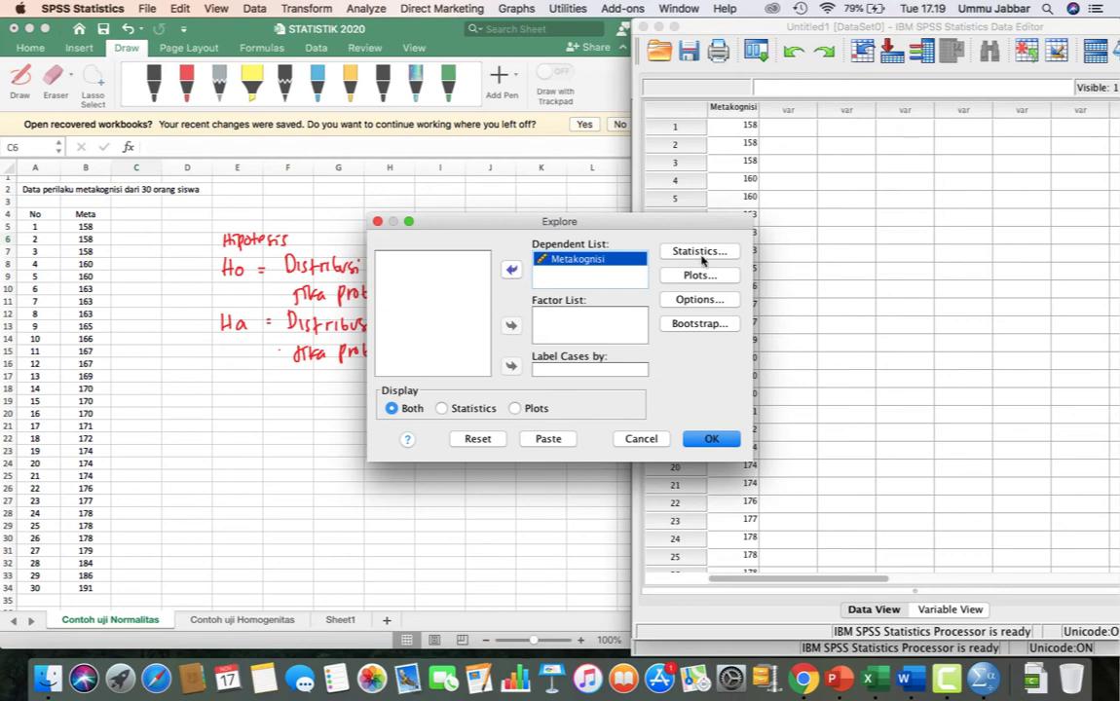
Set the Explore plots to no boxplots, no stem-and-leaf and normality plots with tests, and run the analysis
click(699, 275)
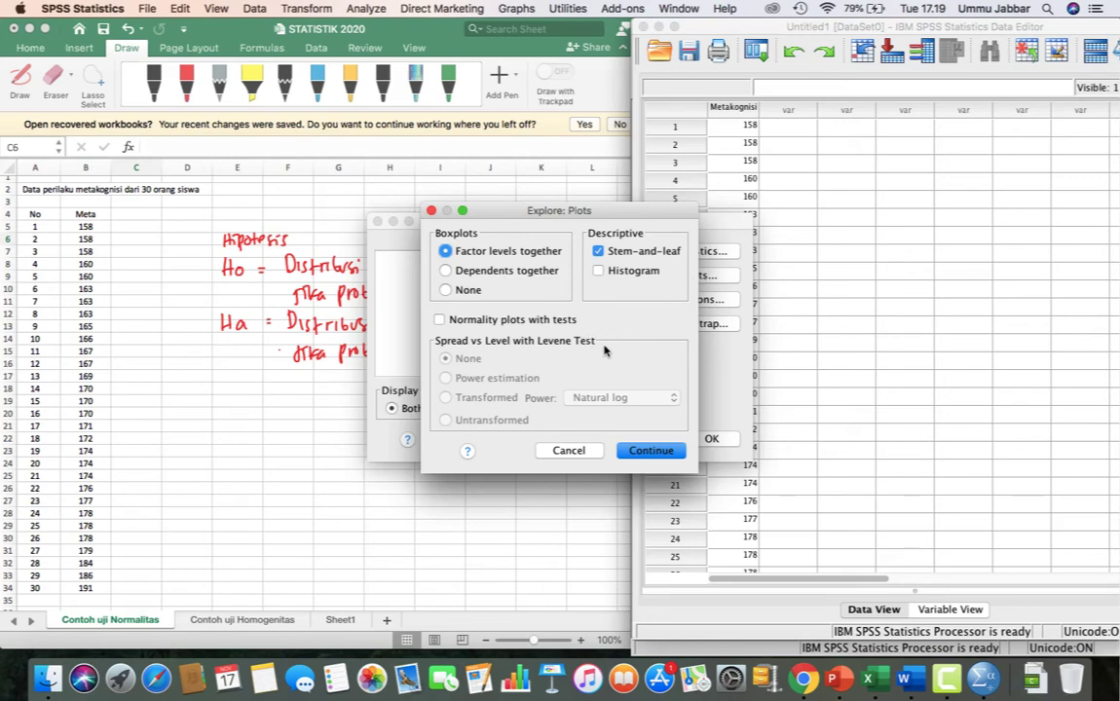
click(598, 252)
click(445, 290)
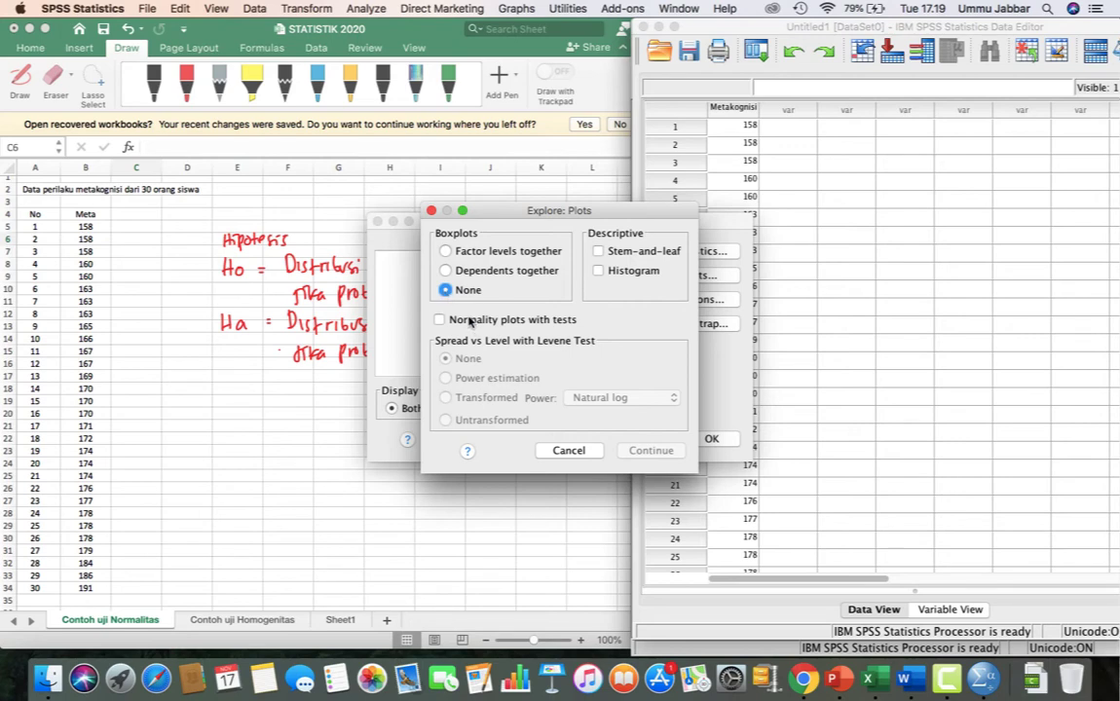
click(469, 322)
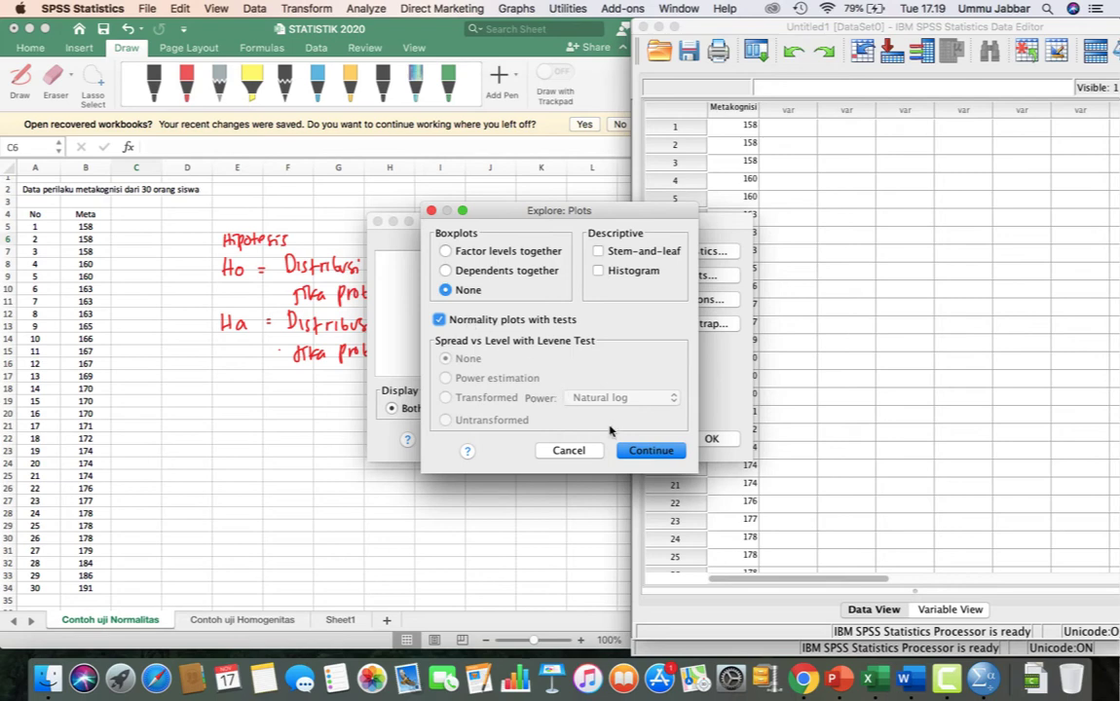
click(652, 458)
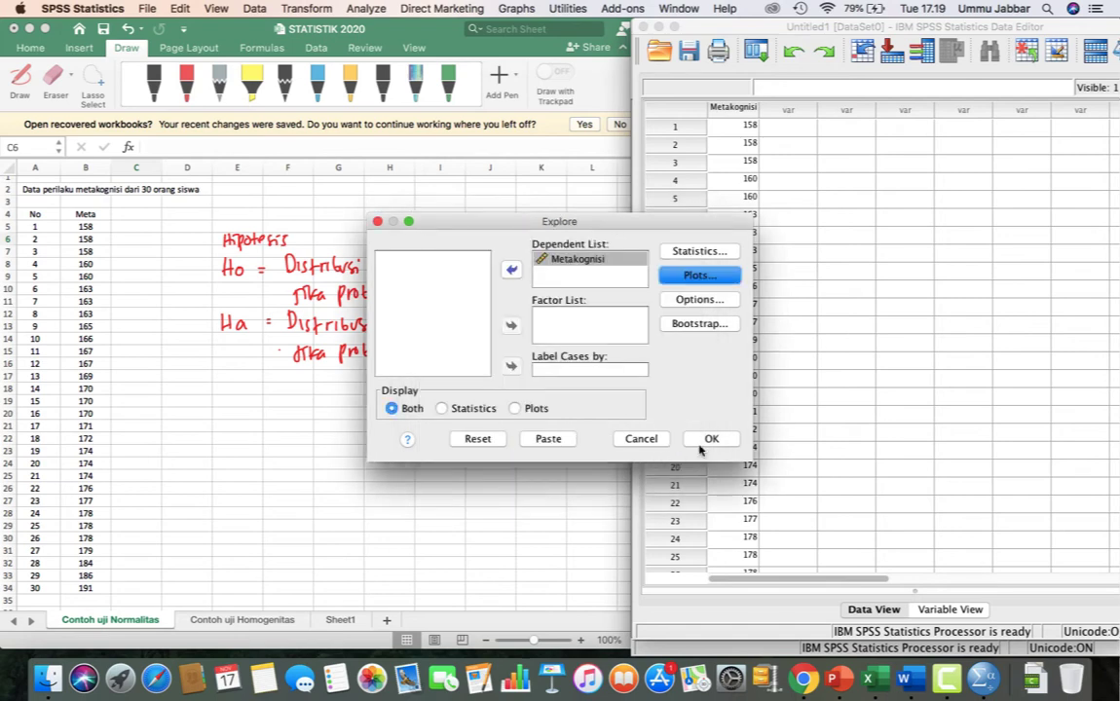
click(708, 439)
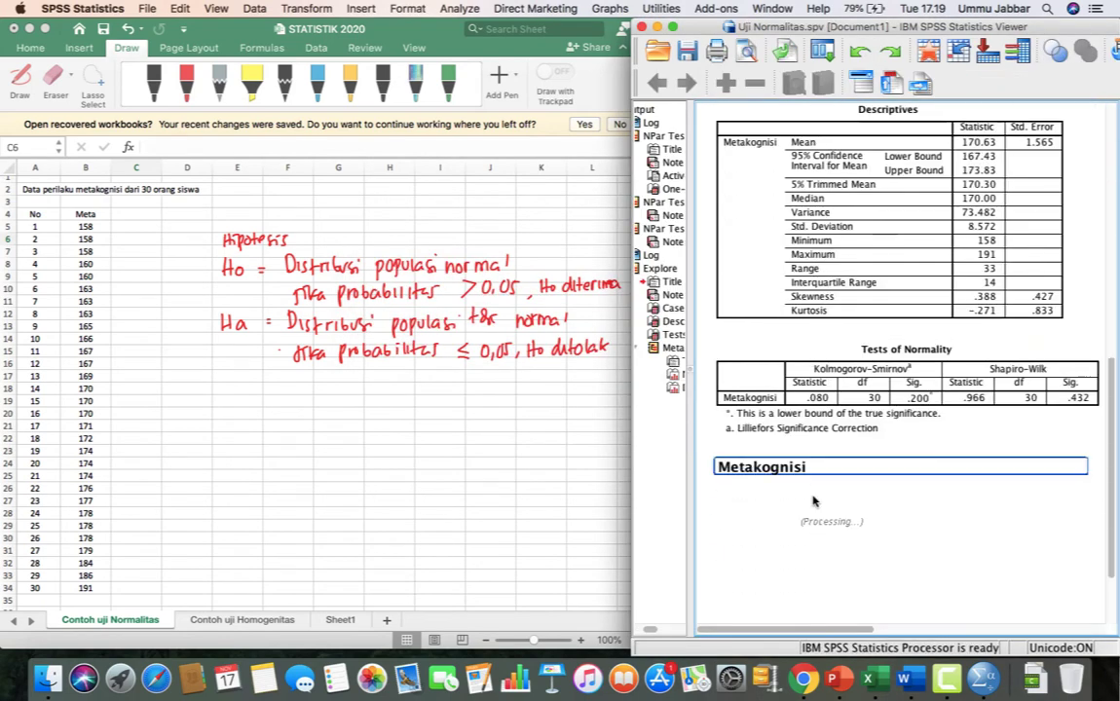
Examine the Descriptives and Tests of Normality tables, including the Kolmogorov-Smirnov and Shapiro-Wilk significance values
click(738, 421)
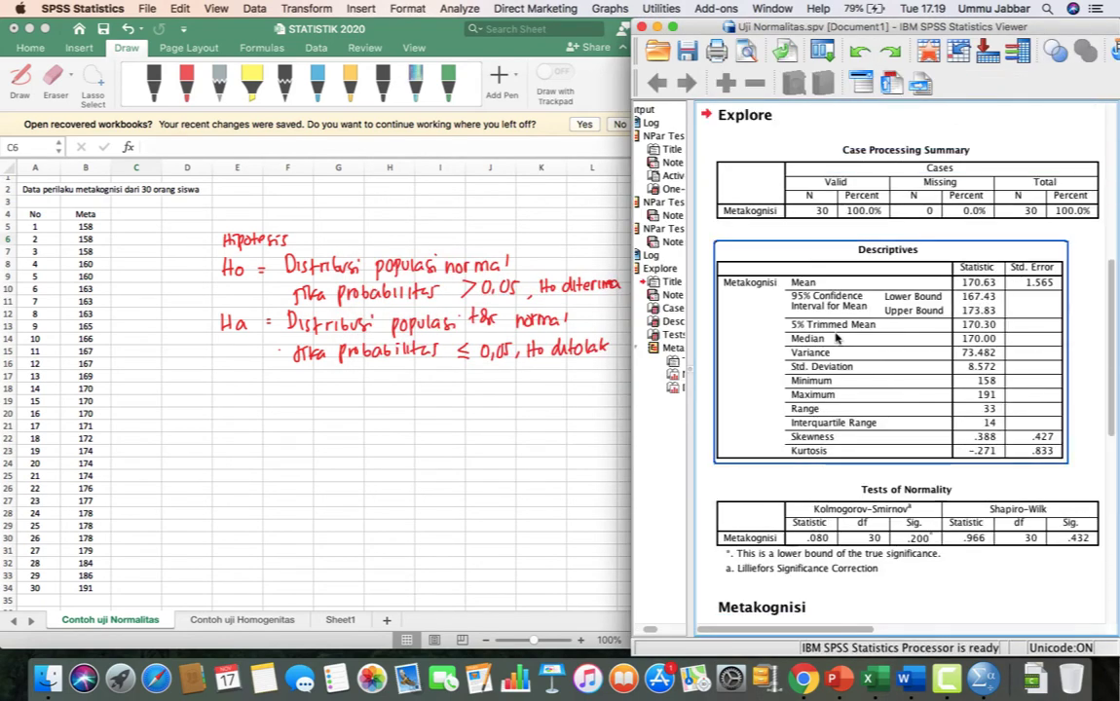
scroll(836, 336, down, 10)
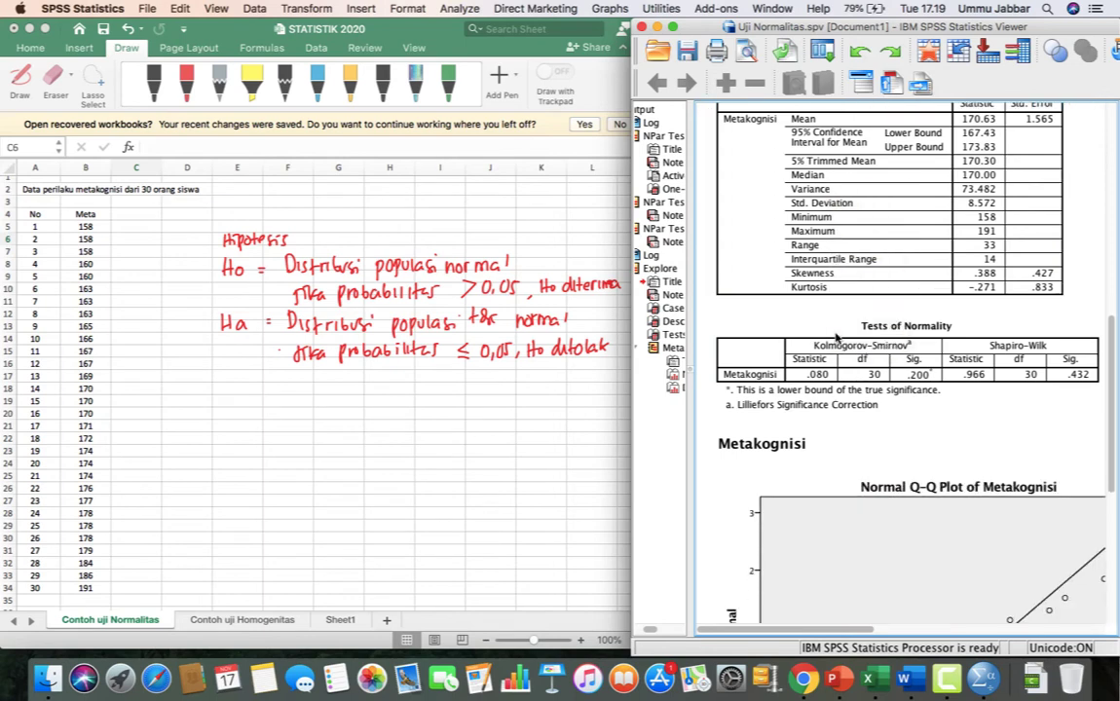
scroll(835, 337, down, 1)
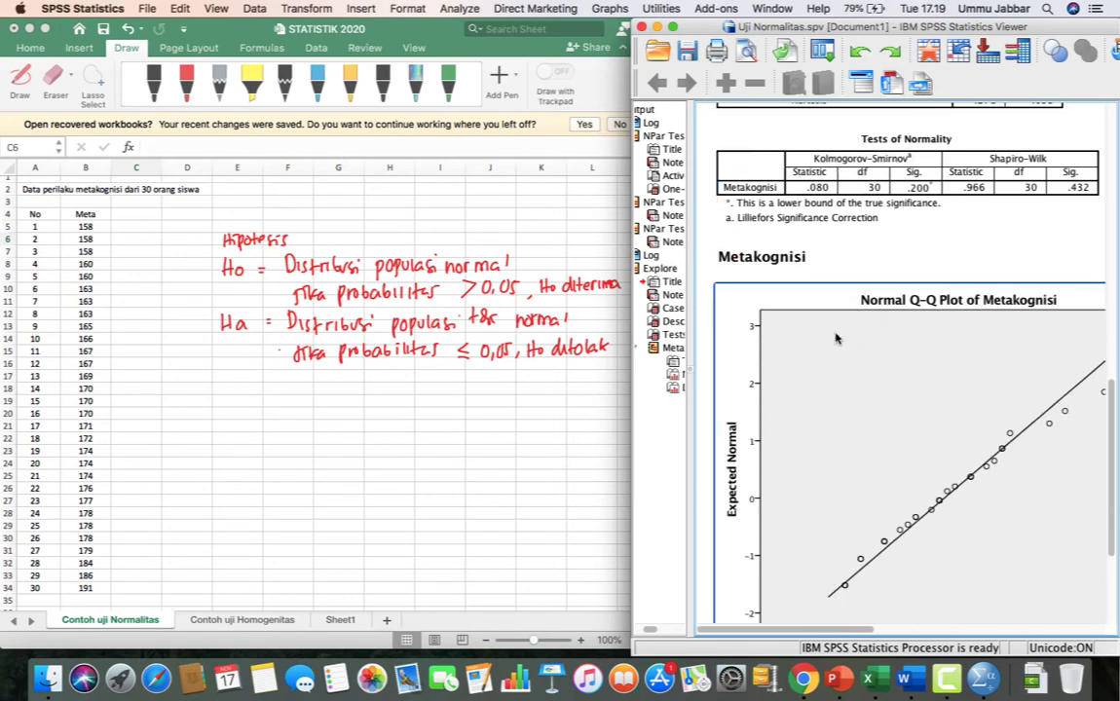
scroll(835, 337, right, 2)
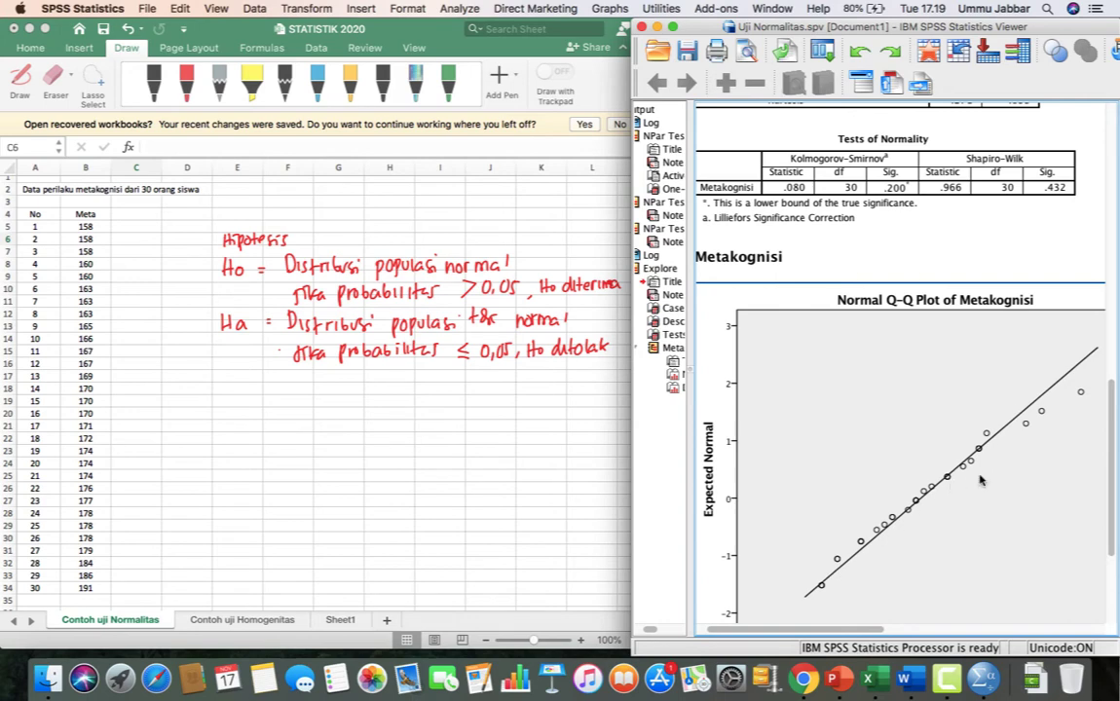
click(932, 490)
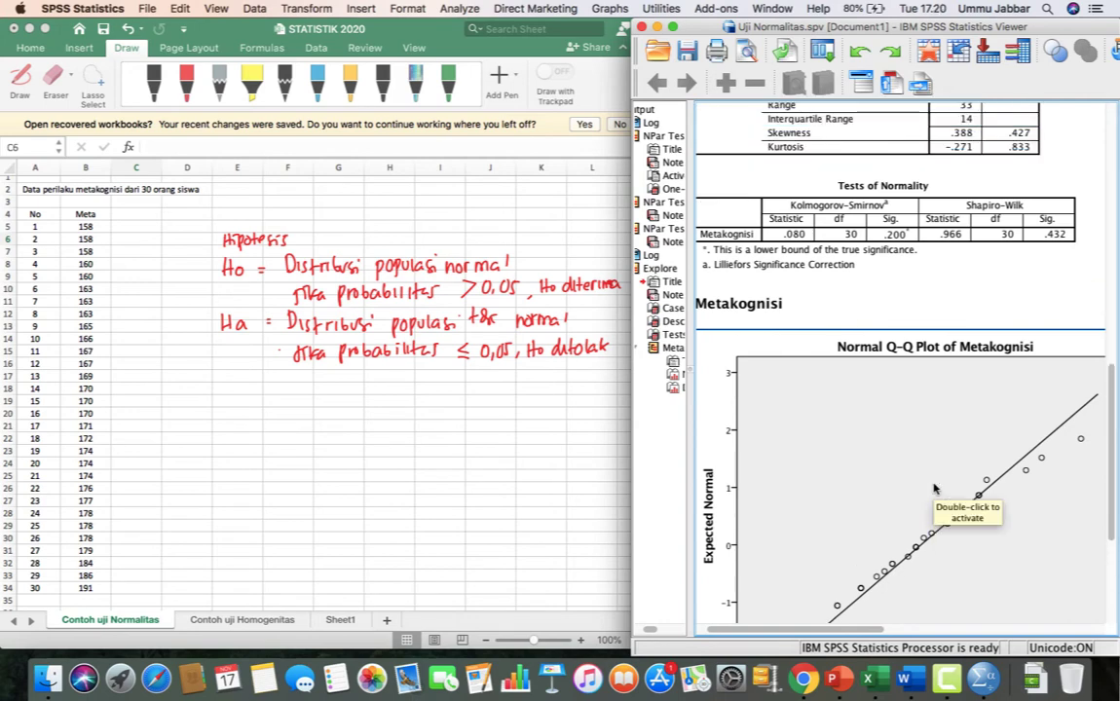
click(894, 204)
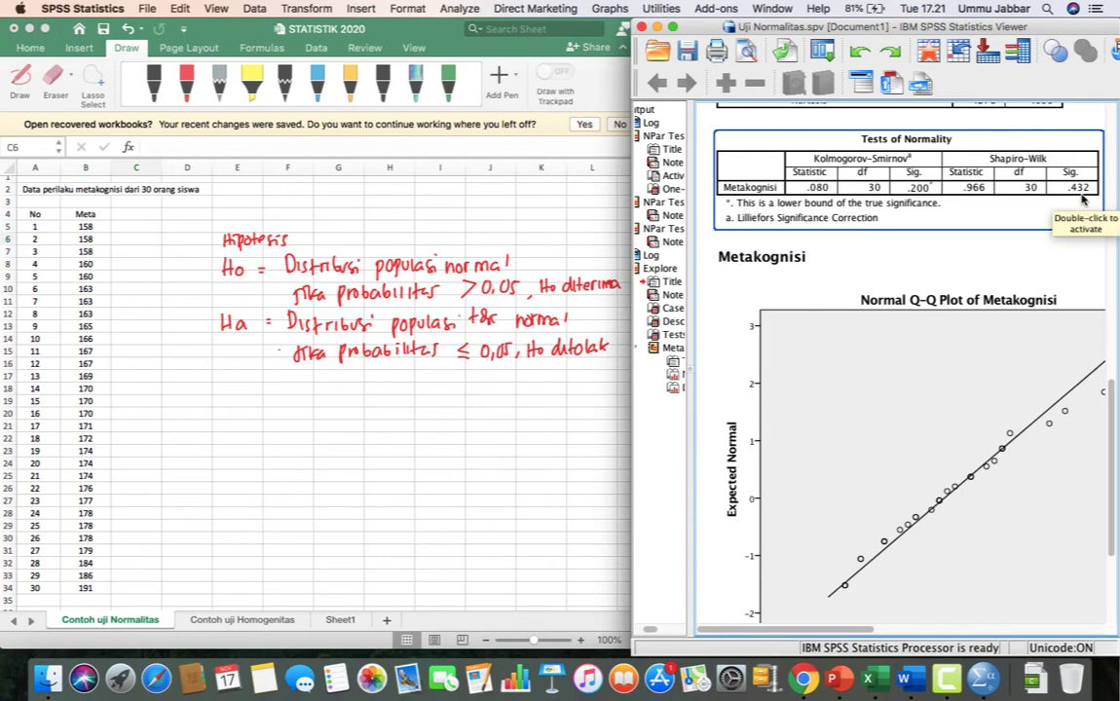
Widen the SPSS output viewer and examine the Normal and Detrended Normal Q-Q plots of Metakognisi
click(1019, 327)
scroll(945, 459, down, 5)
scroll(944, 459, right, 2)
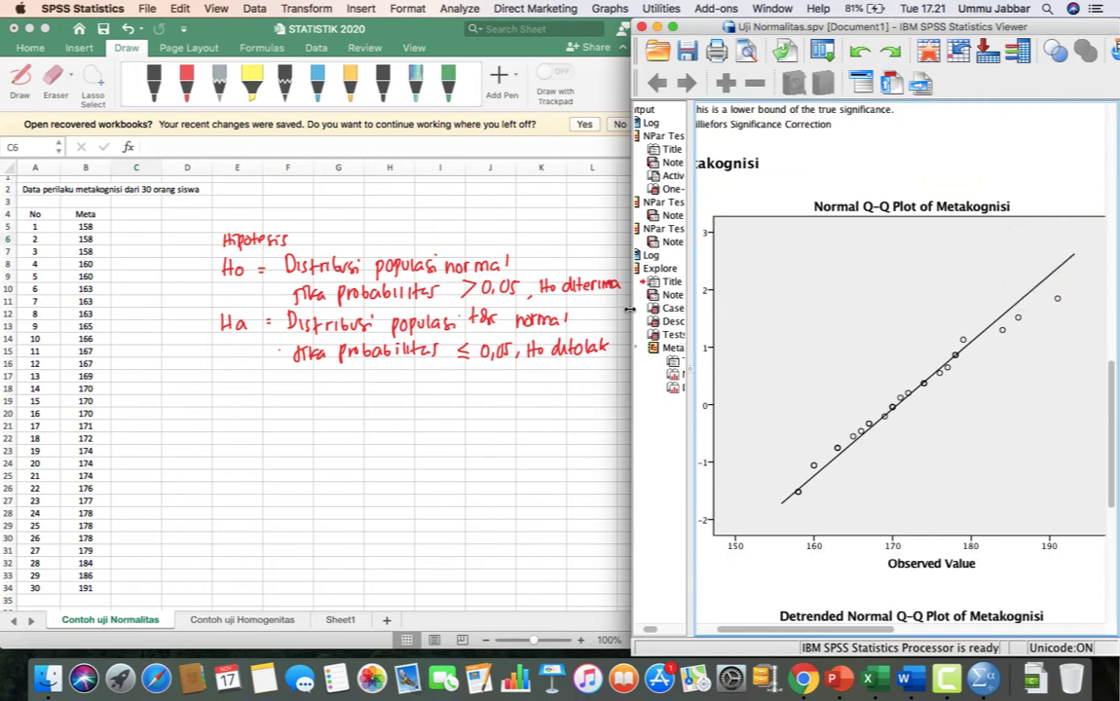
drag(633, 318, 429, 318)
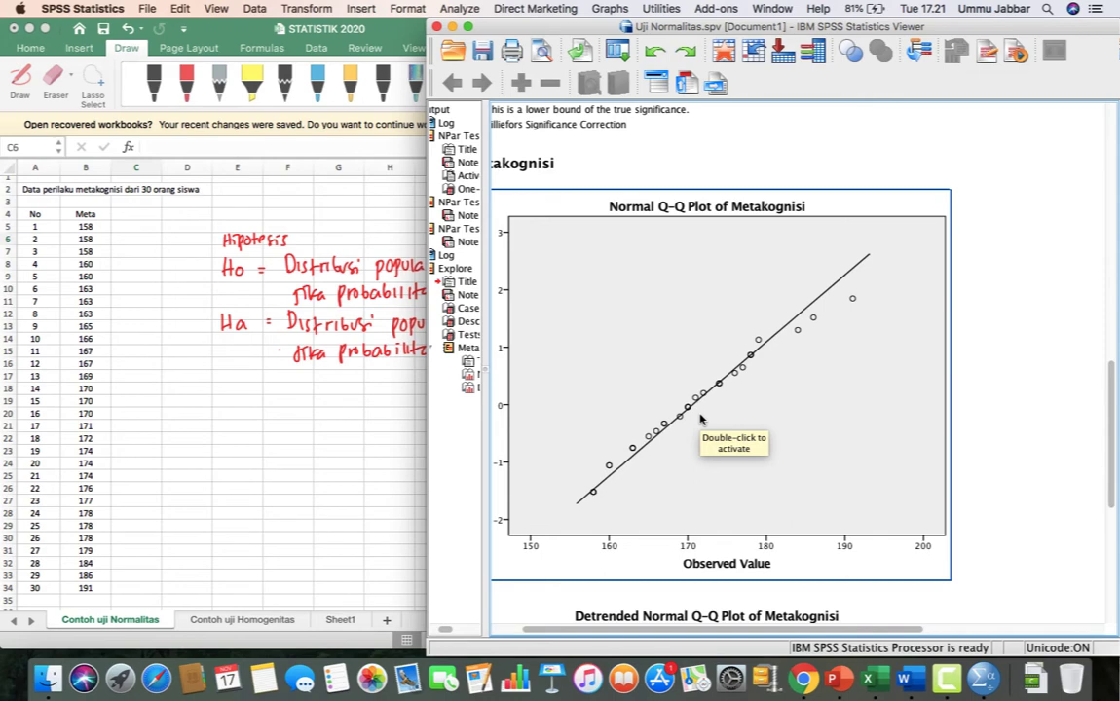
scroll(700, 418, down, 10)
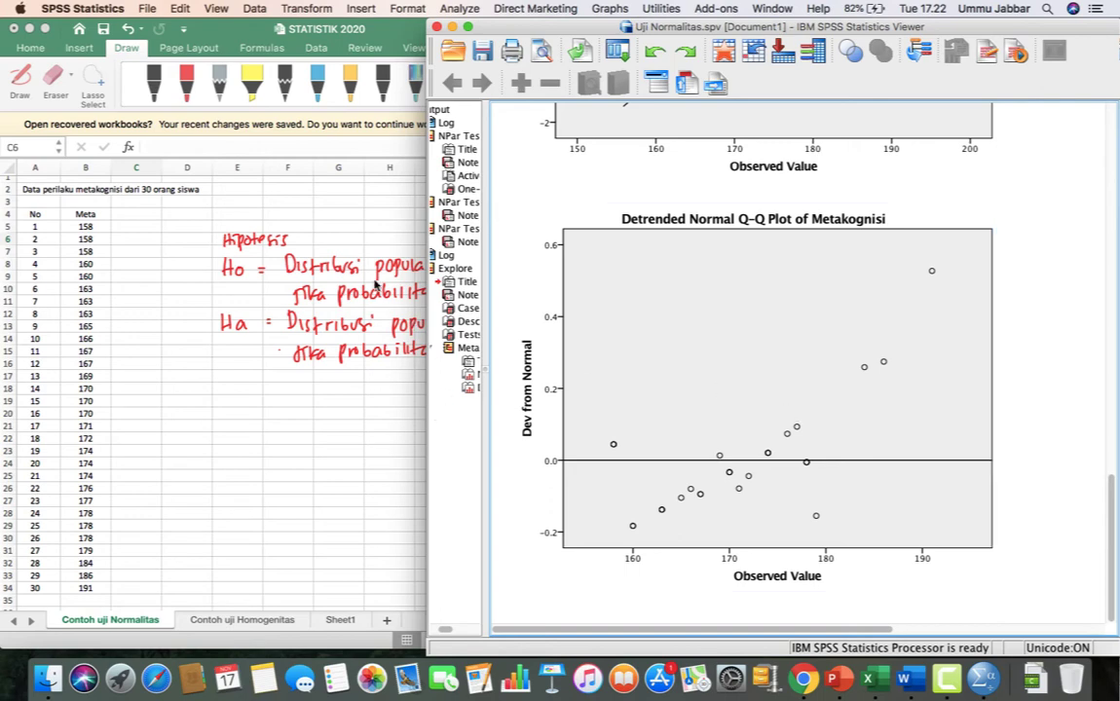
Switch to Excel's Contoh uji Homogenitas sheet and place the SPSS Data Editor with the Metakognisi data beside it
click(252, 619)
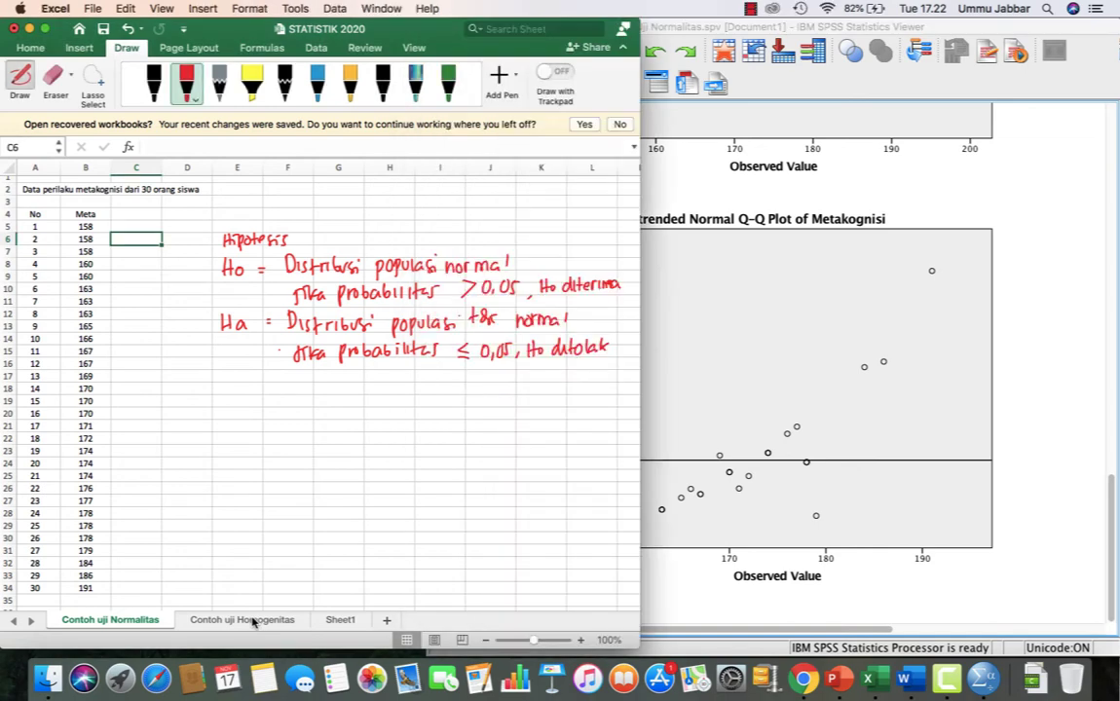
click(252, 619)
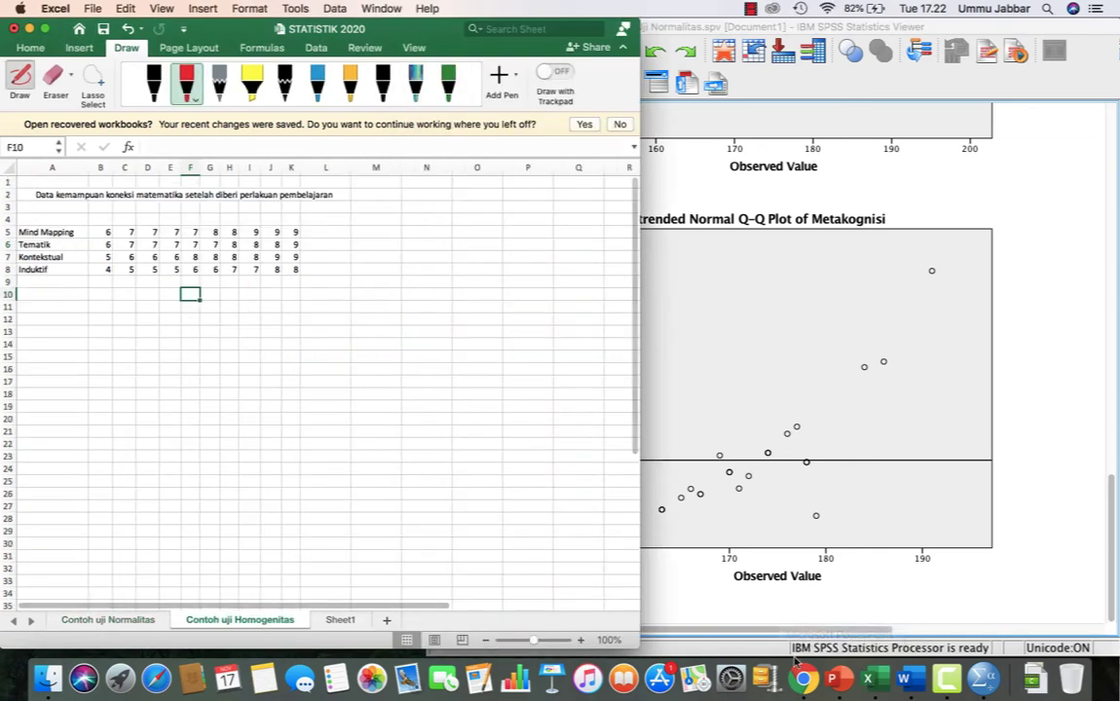
right_click(984, 672)
click(930, 555)
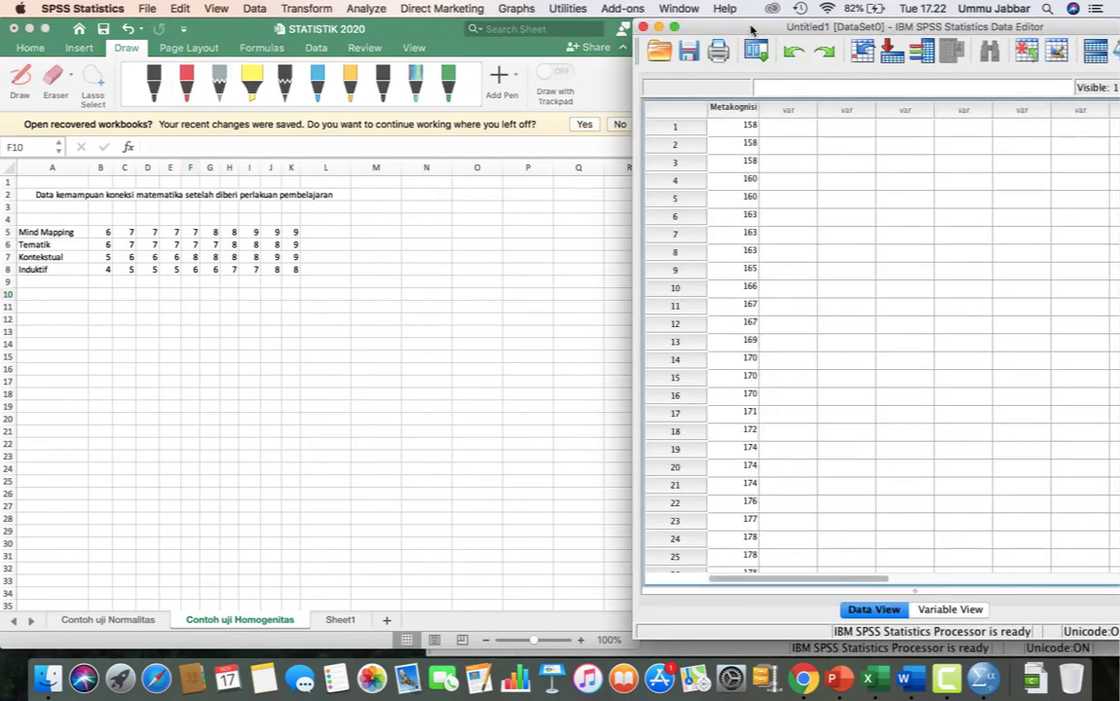
drag(751, 29, 578, 29)
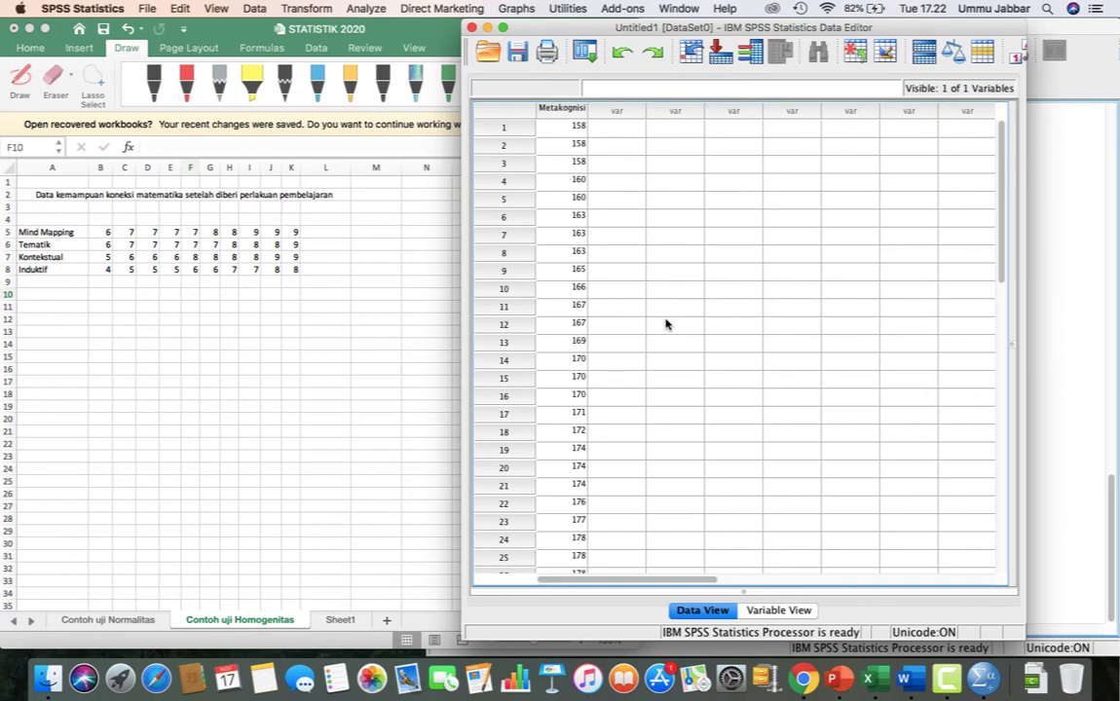
Save the Metakognisi dataset as Uji Normalitas in the PPT MENGAJAR folder, in SPSS Statistics (*.sav) format
key(super+s)
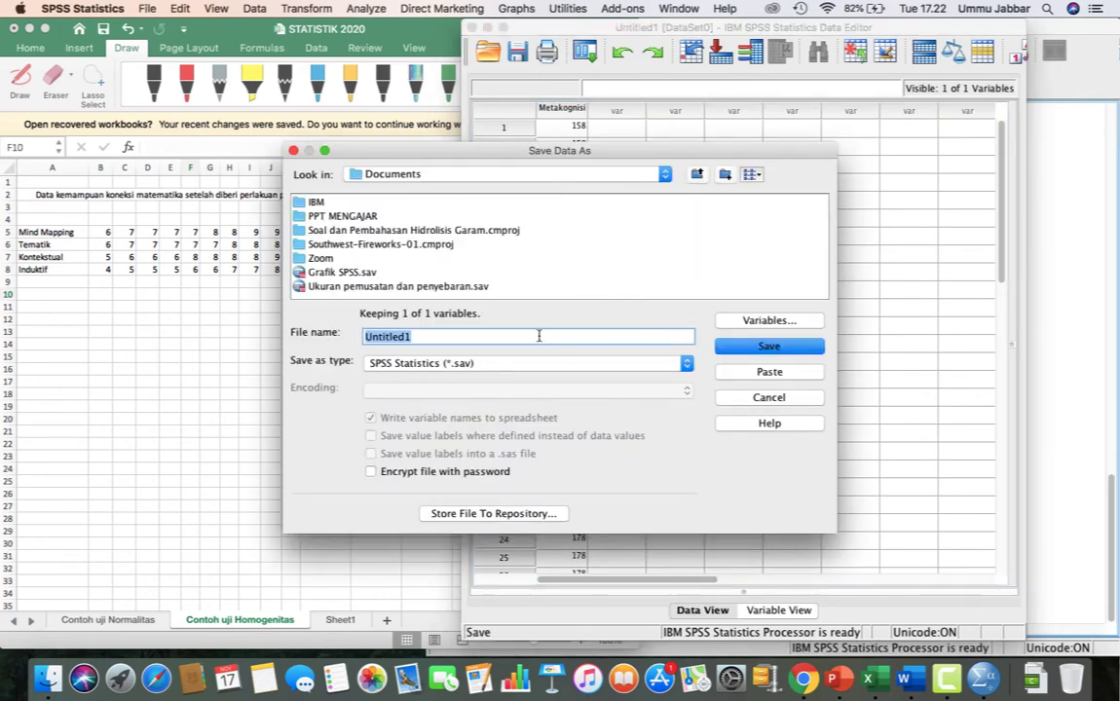
key(BackSpace)
double_click(315, 216)
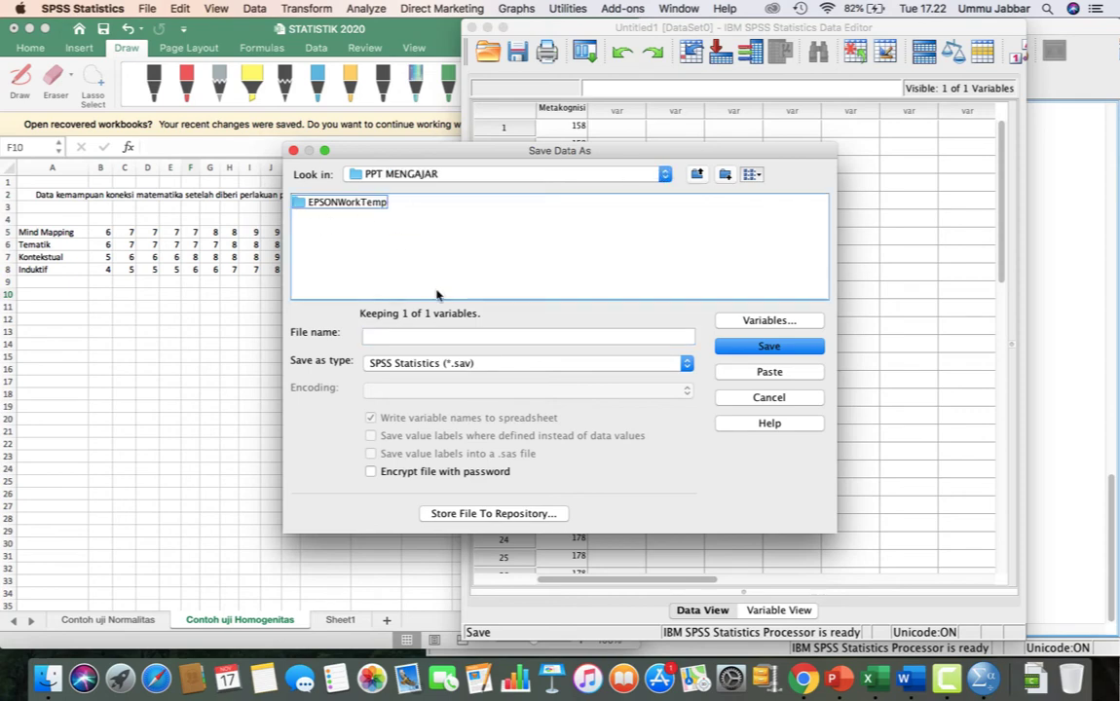
click(409, 334)
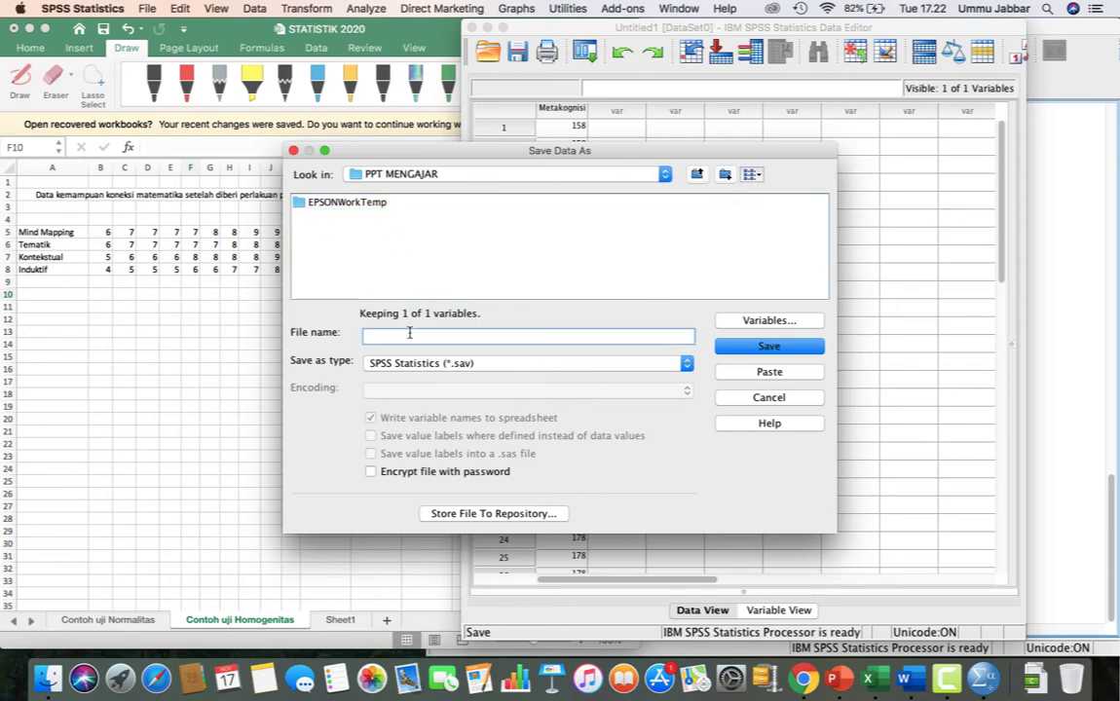
text(Uji Normalitas)
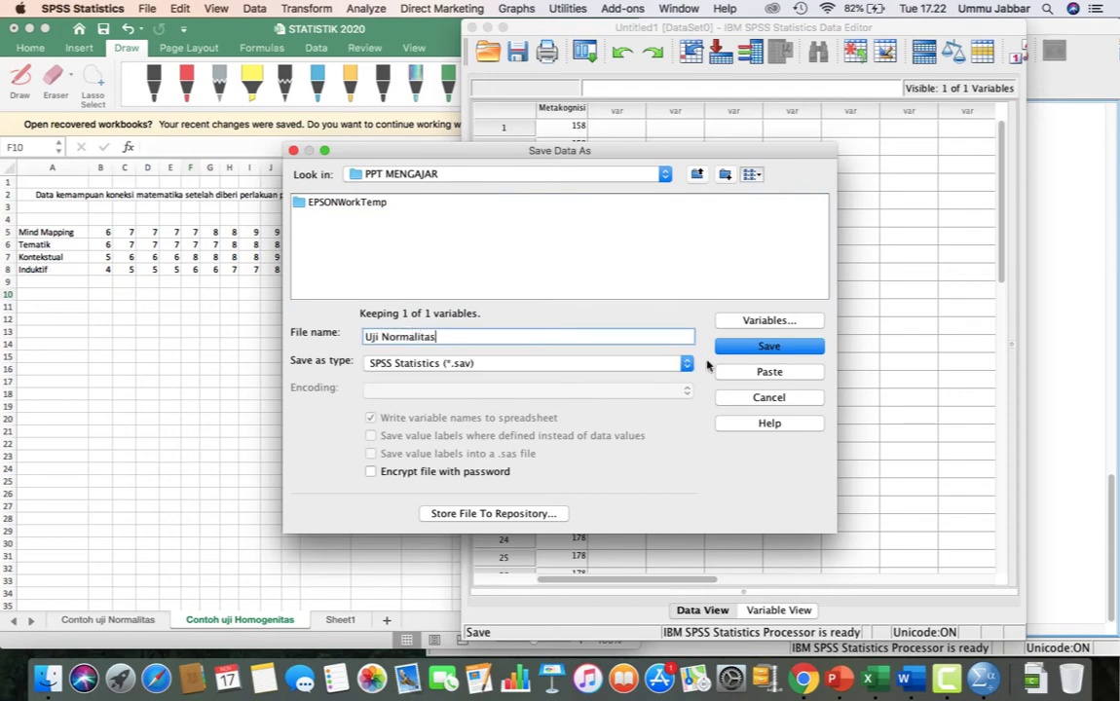
click(788, 347)
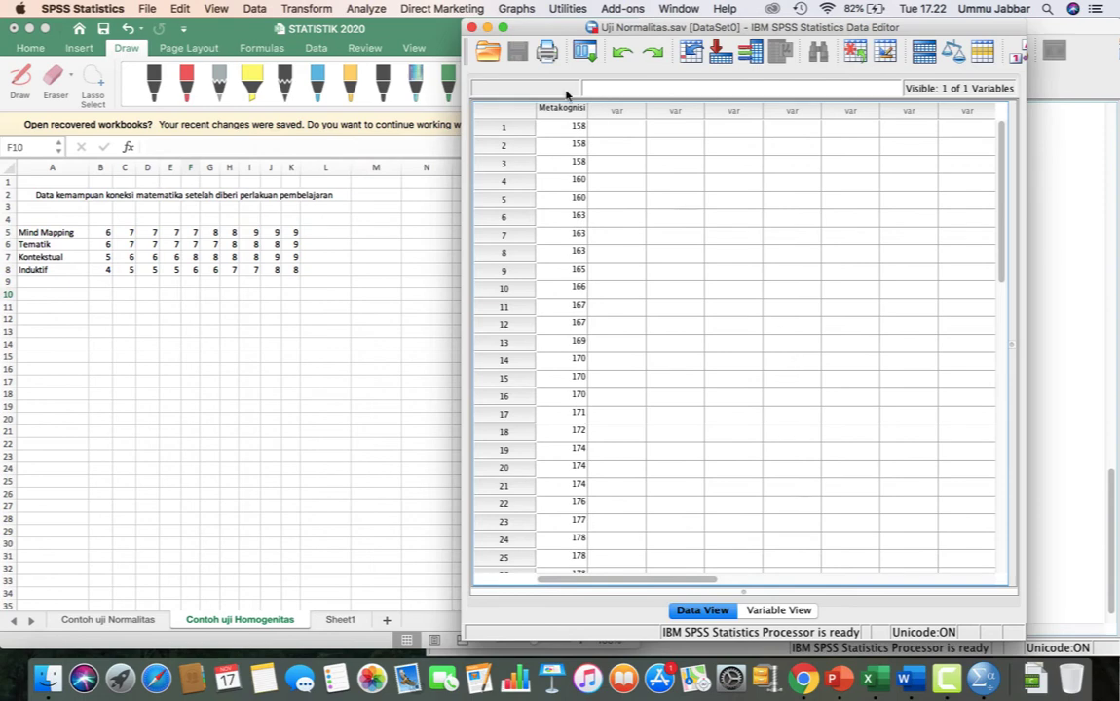
Create a new empty SPSS dataset and widen its Data Editor window
click(148, 11)
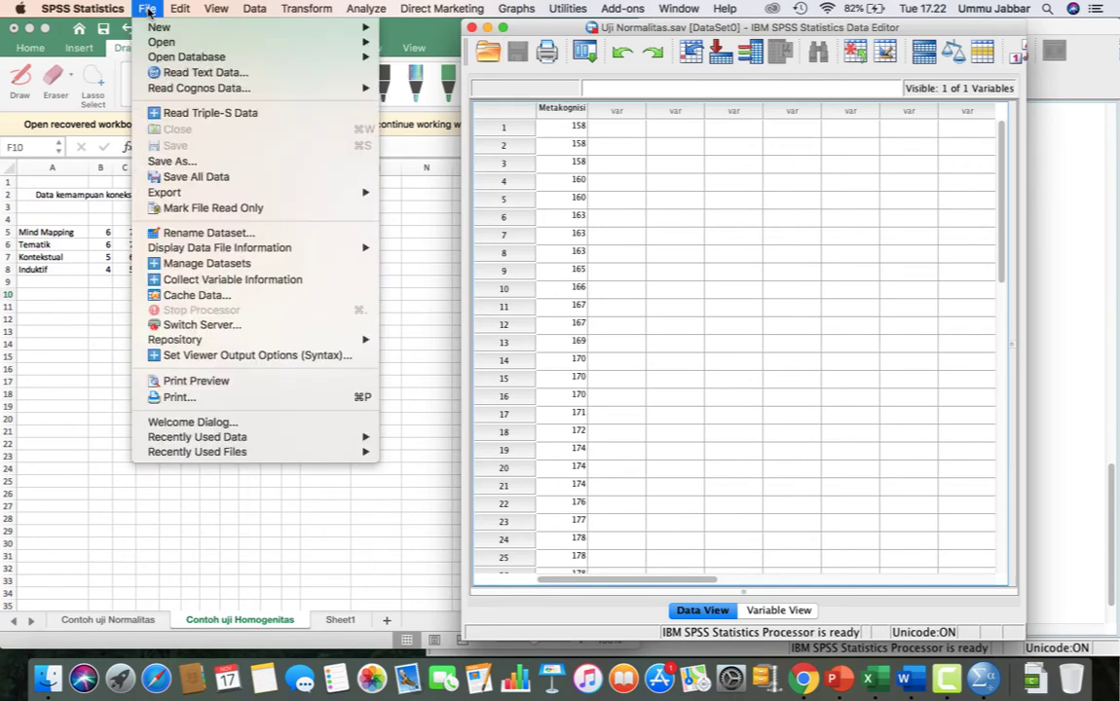
mouse_move(146, 27)
click(414, 35)
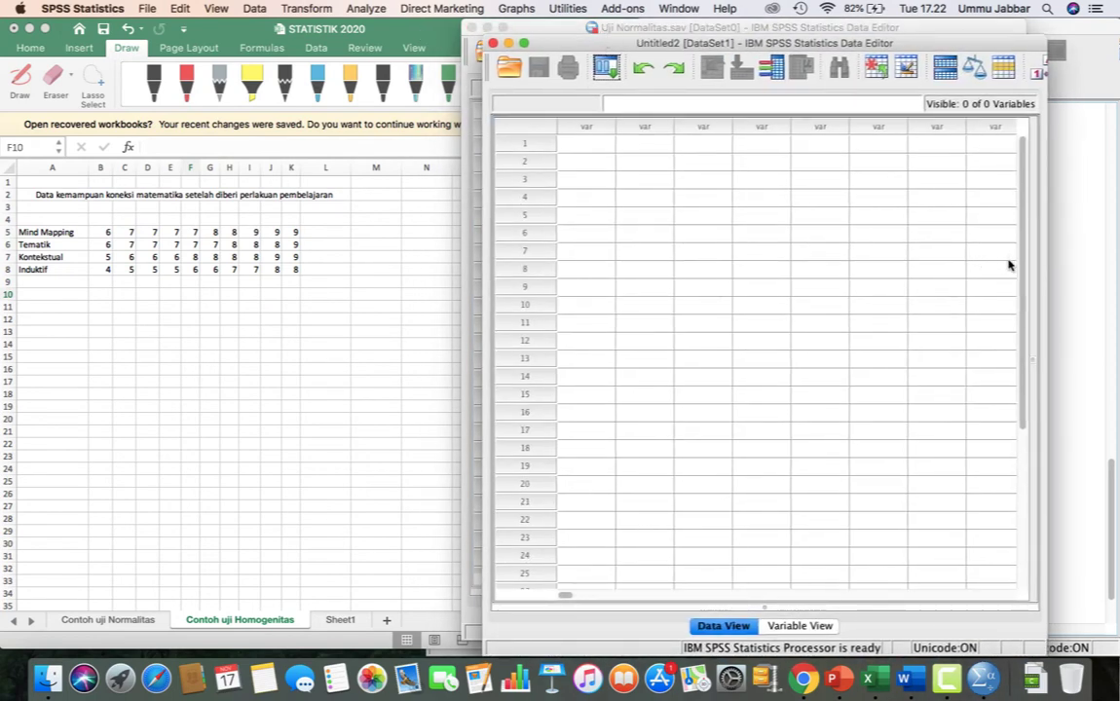
drag(1040, 264, 1083, 264)
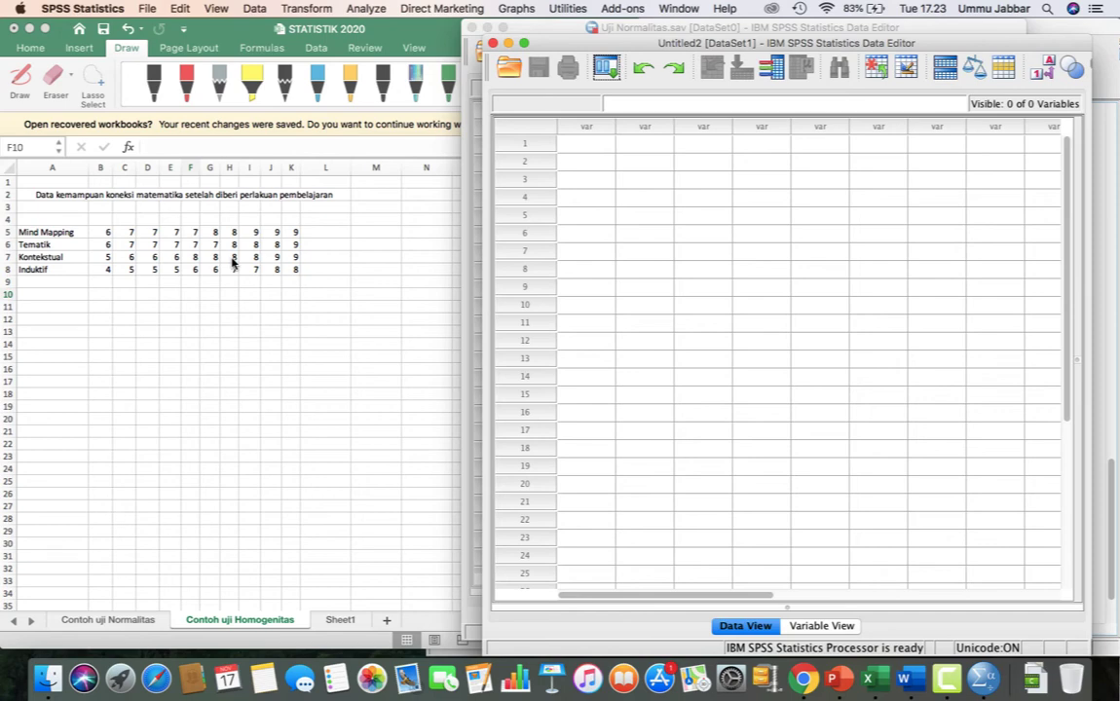
In Excel, handwrite the null hypothesis Ho, σ1² = σ2² = σ3² = σ4², in red pen below the homogeneity data
click(270, 91)
click(187, 90)
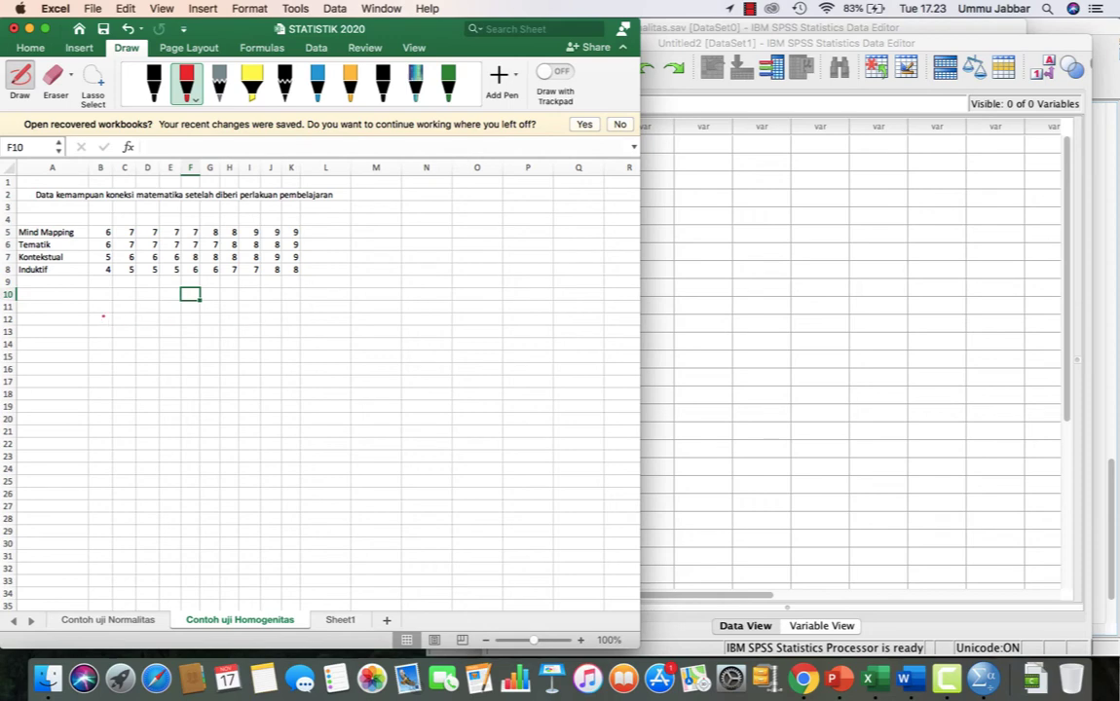
mouse_move(99, 311)
mouse_down()
mouse_move(100, 323)
mouse_move(159, 322)
mouse_move(168, 310)
mouse_move(205, 324)
mouse_move(174, 332)
mouse_move(231, 312)
mouse_up()
click(189, 323)
click(244, 327)
mouse_move(229, 325)
mouse_down()
mouse_move(236, 331)
mouse_move(240, 311)
mouse_move(266, 320)
mouse_up()
click(283, 321)
mouse_move(256, 324)
mouse_down()
mouse_move(314, 323)
mouse_move(290, 332)
mouse_move(342, 317)
mouse_move(342, 341)
mouse_move(358, 315)
mouse_up()
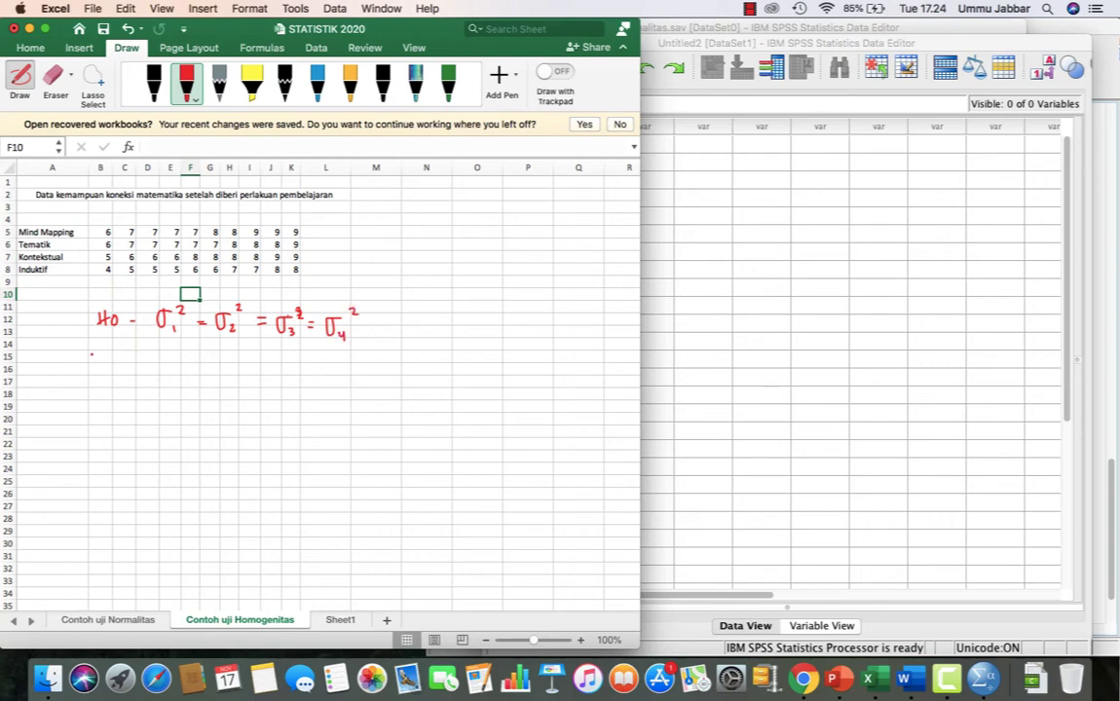
Handwrite the alternative hypothesis "Ha = Bukan Ho" in red below the null hypothesis
mouse_move(101, 345)
mouse_down()
mouse_move(102, 359)
mouse_move(109, 351)
mouse_up()
mouse_move(110, 345)
mouse_down()
mouse_move(110, 358)
mouse_move(142, 356)
mouse_up()
mouse_move(160, 343)
mouse_down()
mouse_move(160, 360)
mouse_move(184, 357)
mouse_up()
click(173, 348)
click(173, 354)
drag(189, 343, 195, 358)
drag(204, 350, 232, 358)
drag(221, 351, 246, 347)
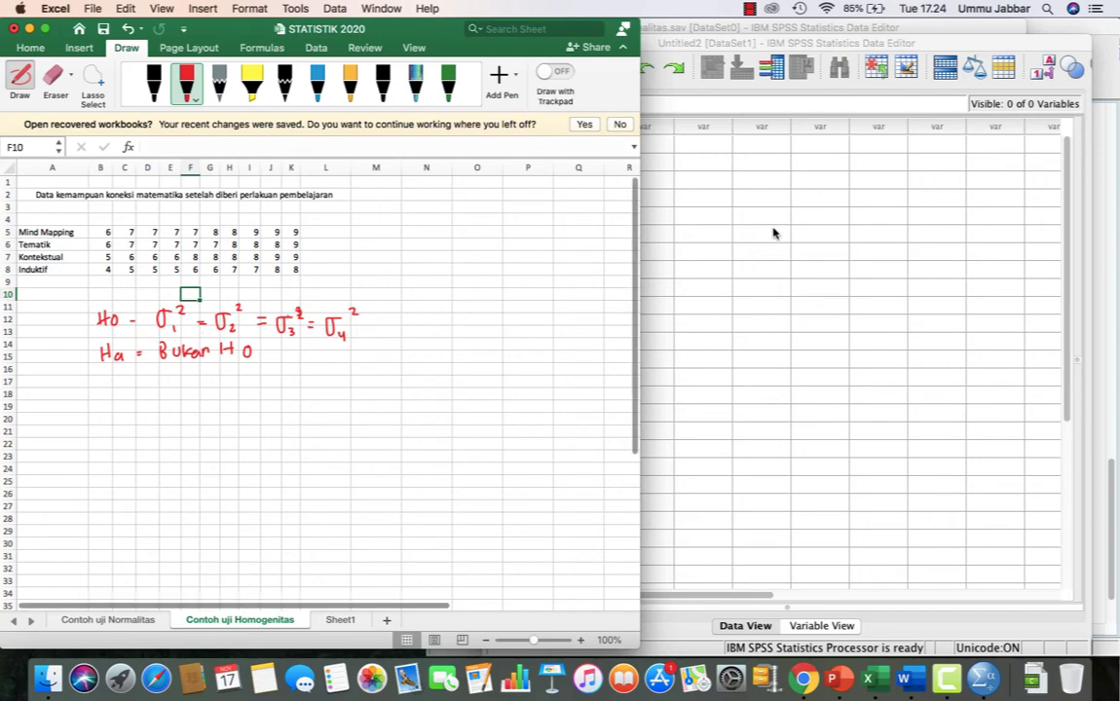
Define a first variable named Koneksi with 0 decimals in the new SPSS dataset
click(797, 252)
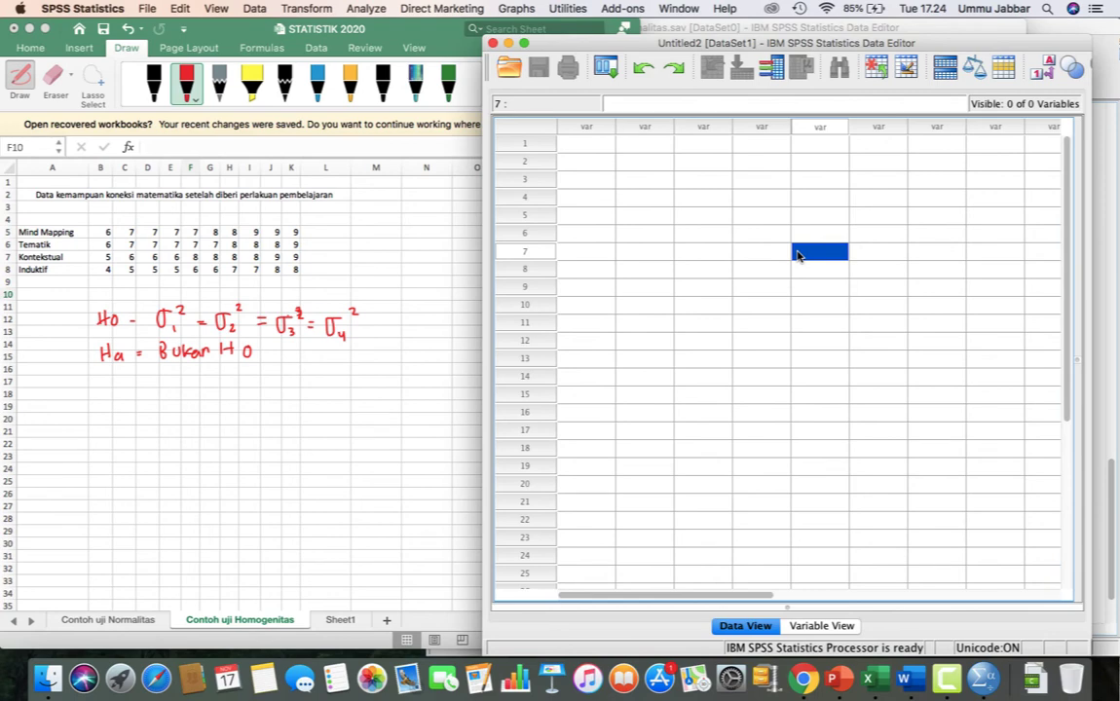
click(820, 626)
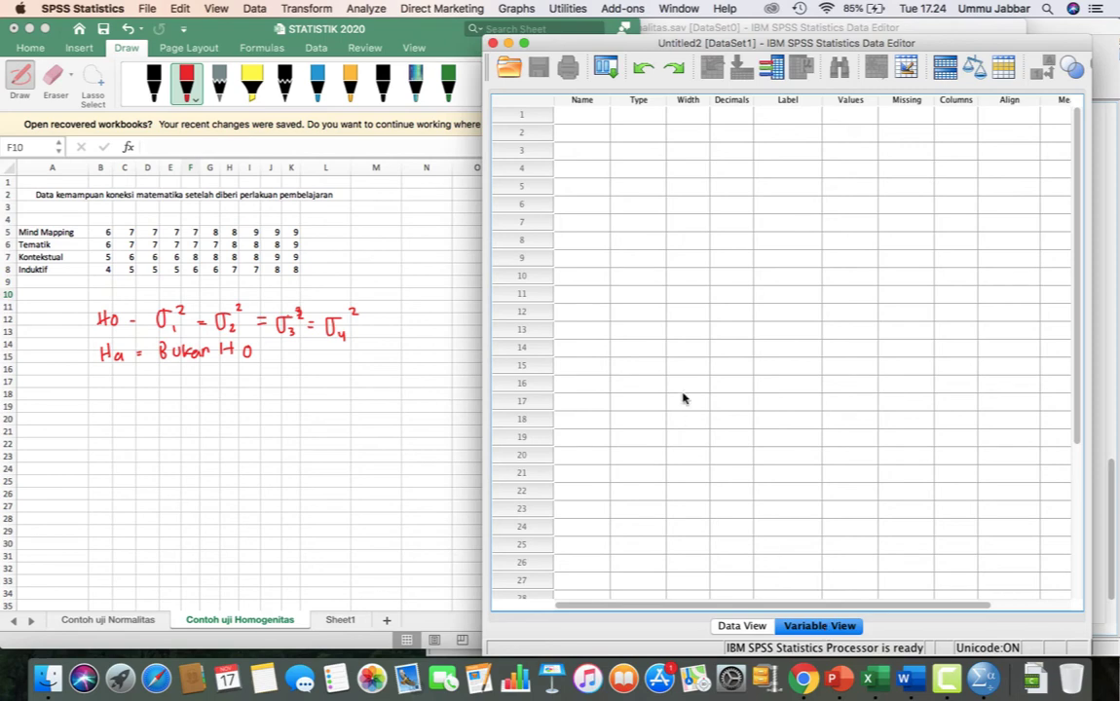
scroll(683, 398, down, 1)
scroll(643, 270, up, 1)
click(580, 115)
text(Koneksi)
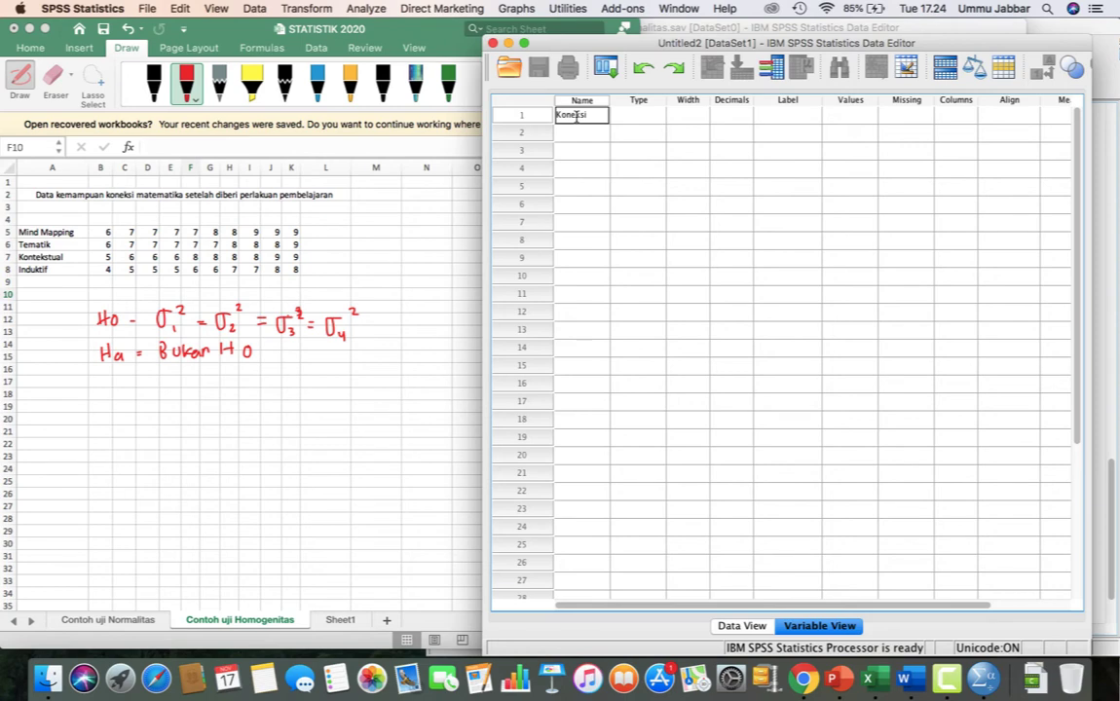
click(691, 116)
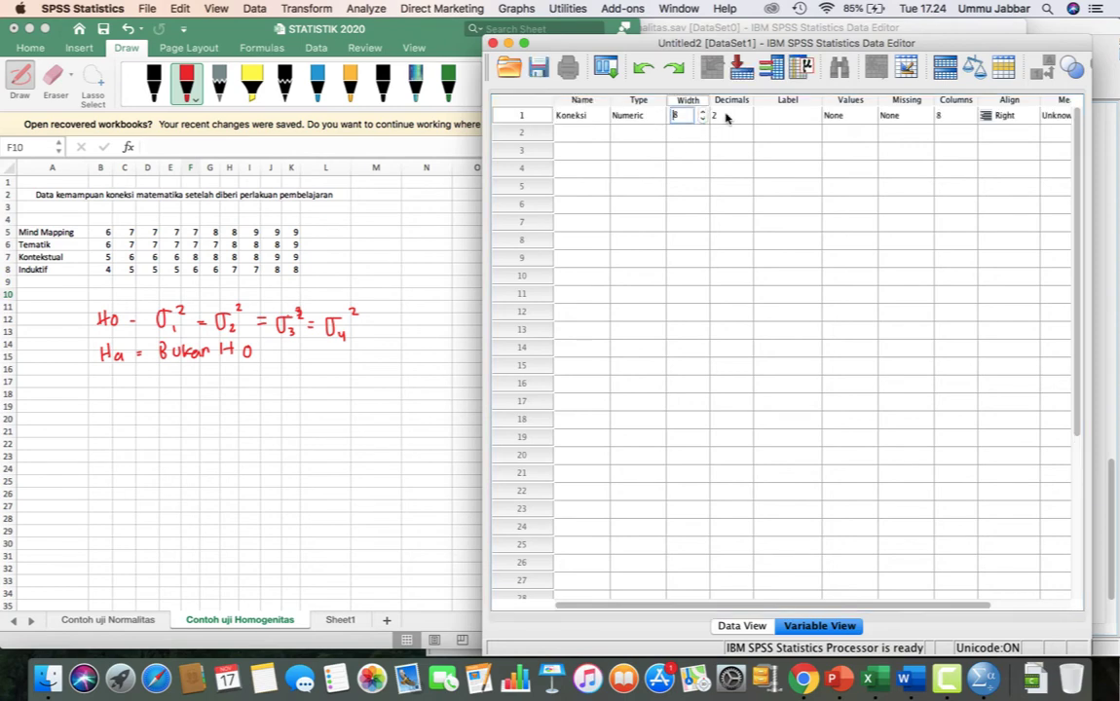
click(725, 116)
click(746, 119)
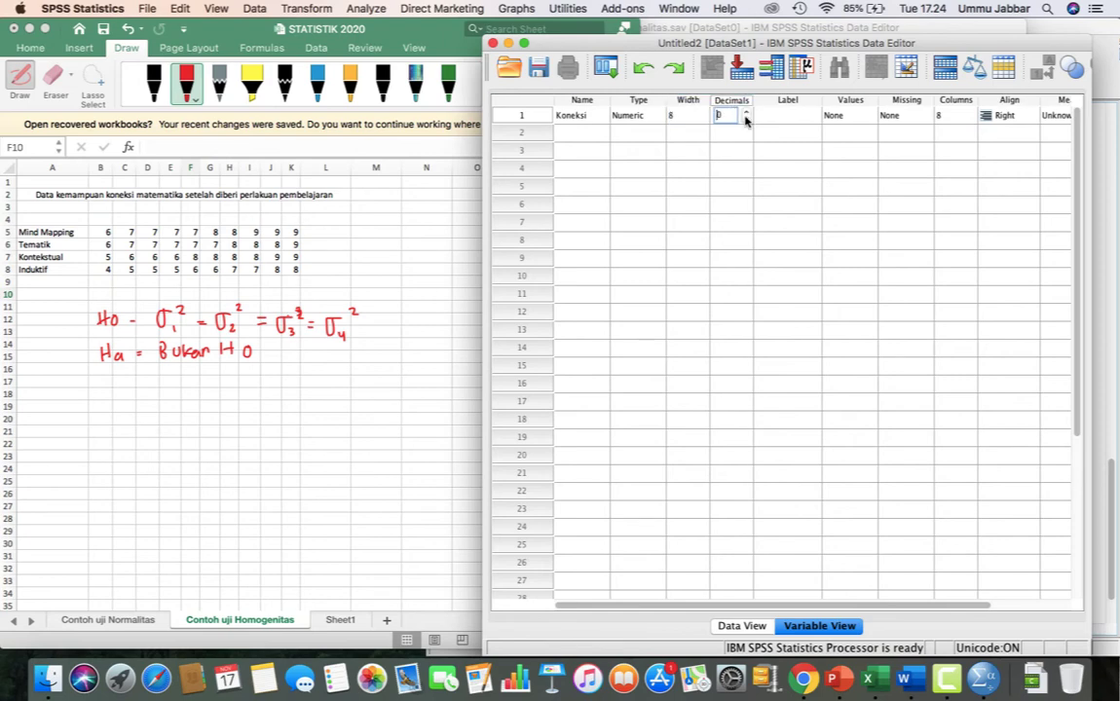
click(746, 119)
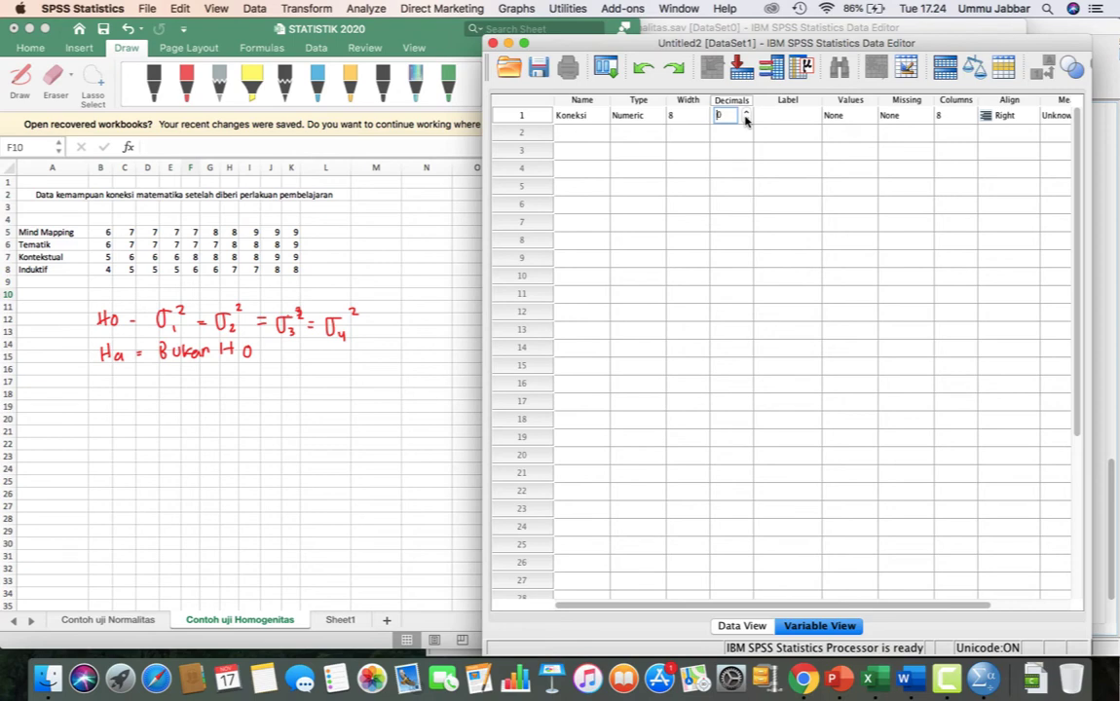
Add the value labels 1 = Mind Mapping and 2 = Tematik to the Koneksi variable
click(849, 116)
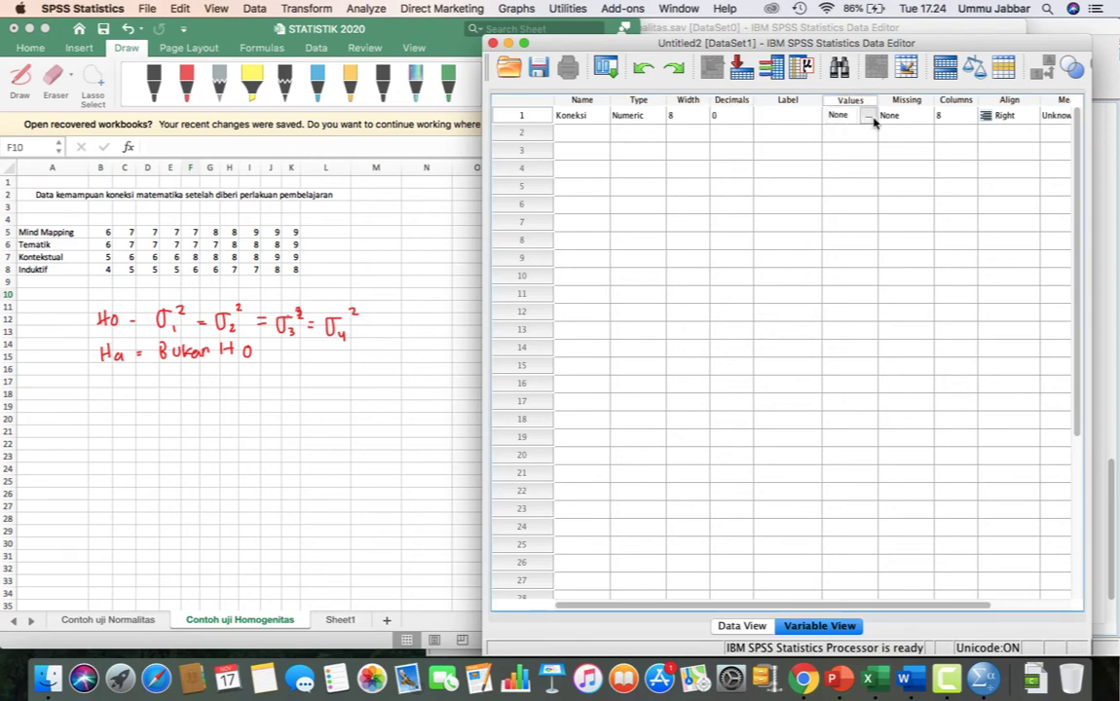
click(867, 116)
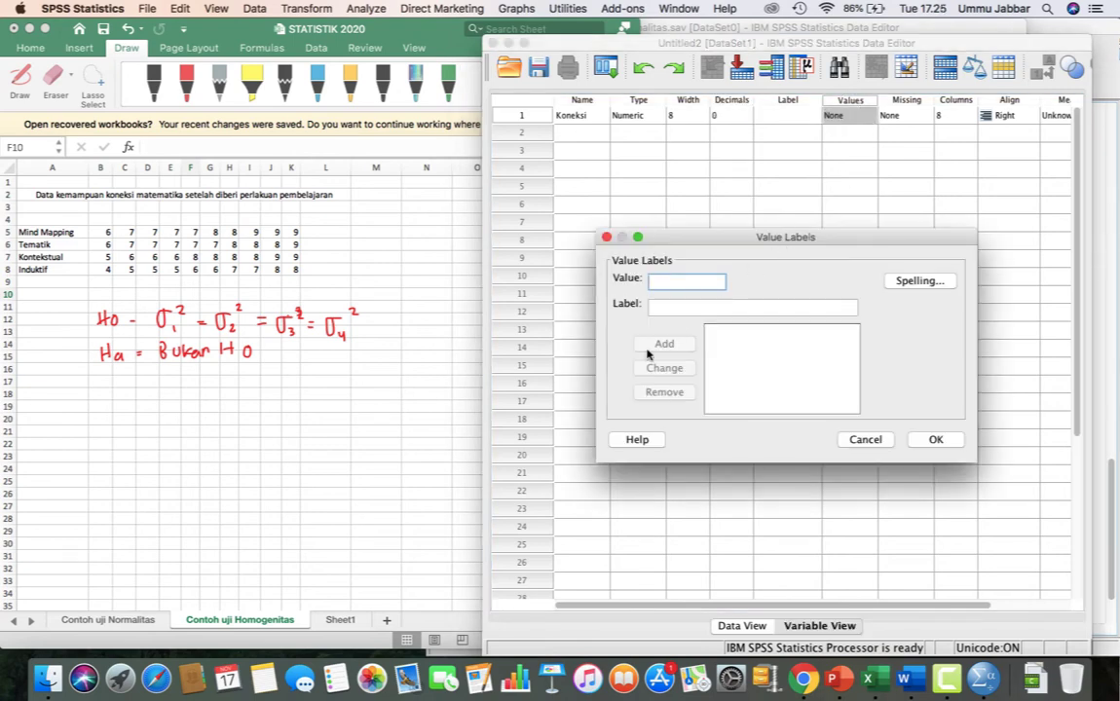
text(1)
click(696, 304)
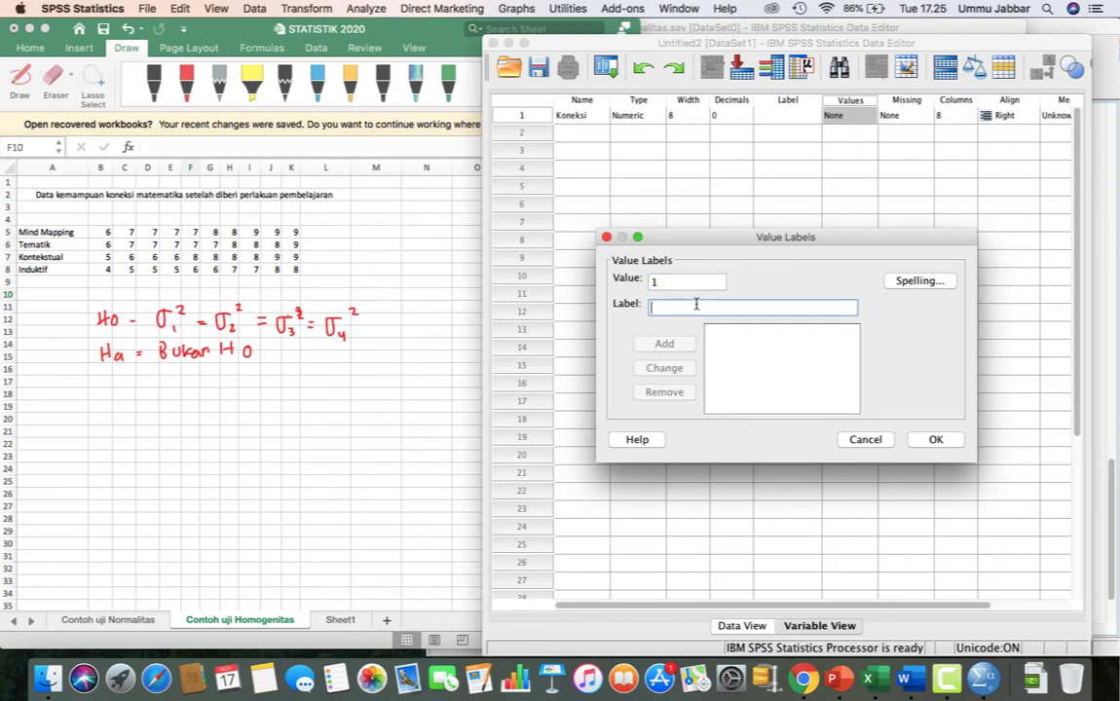
text(Mind )
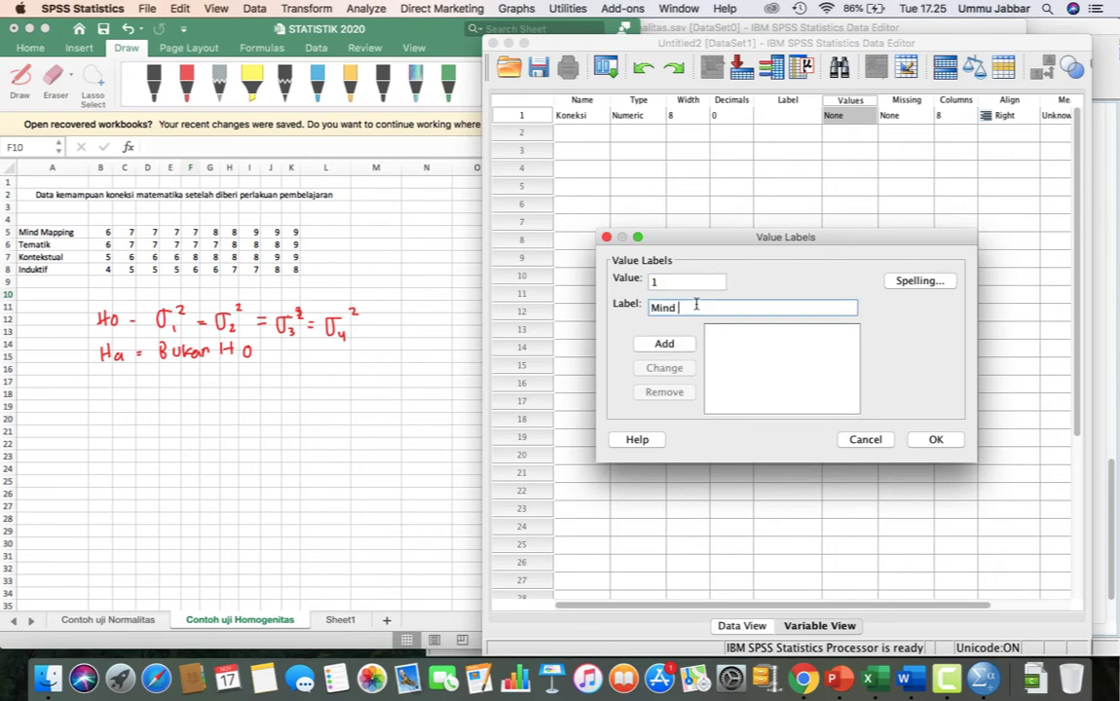
text(Mapping)
click(666, 344)
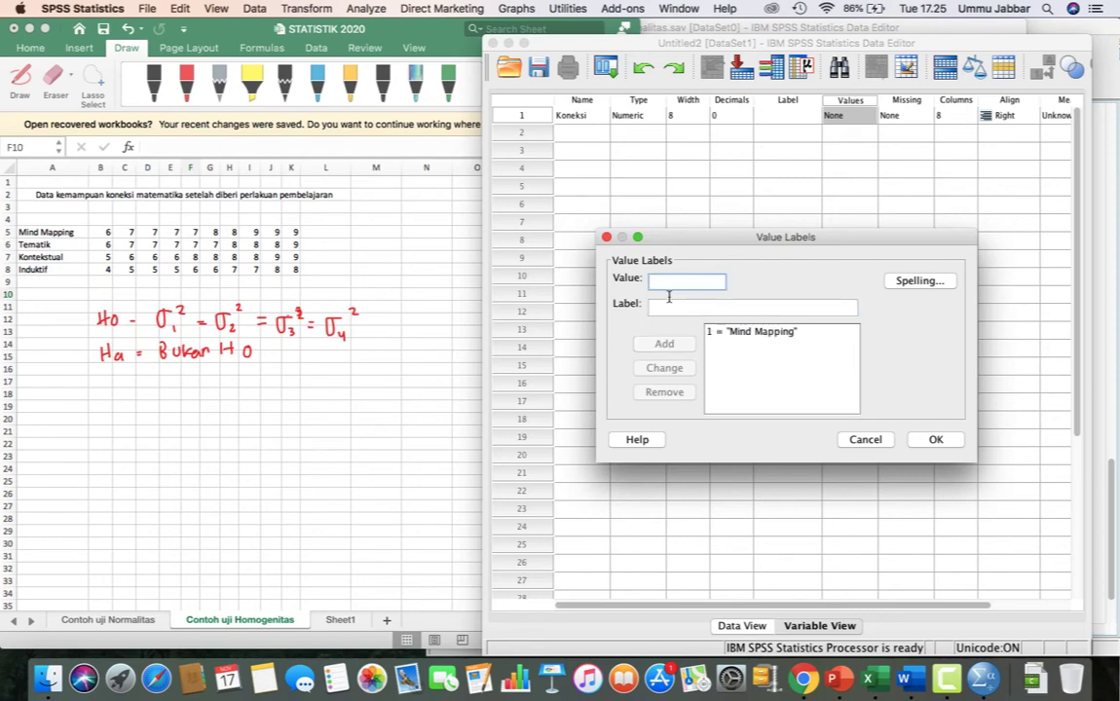
text(2)
click(719, 307)
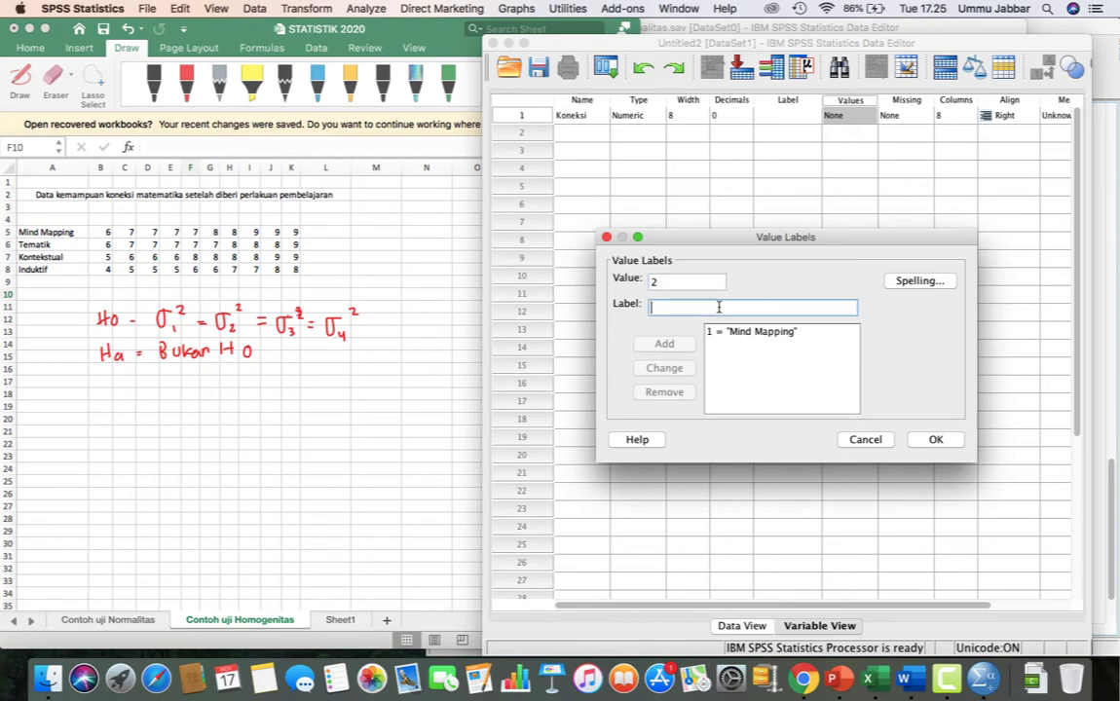
text(Tematik)
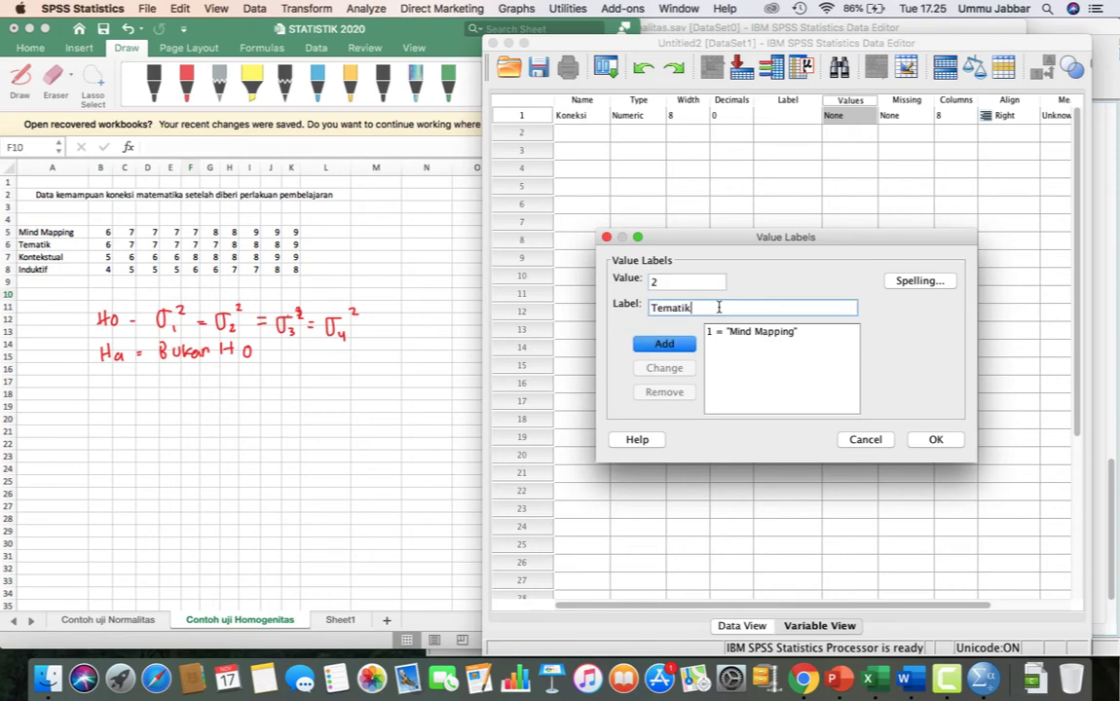
click(685, 341)
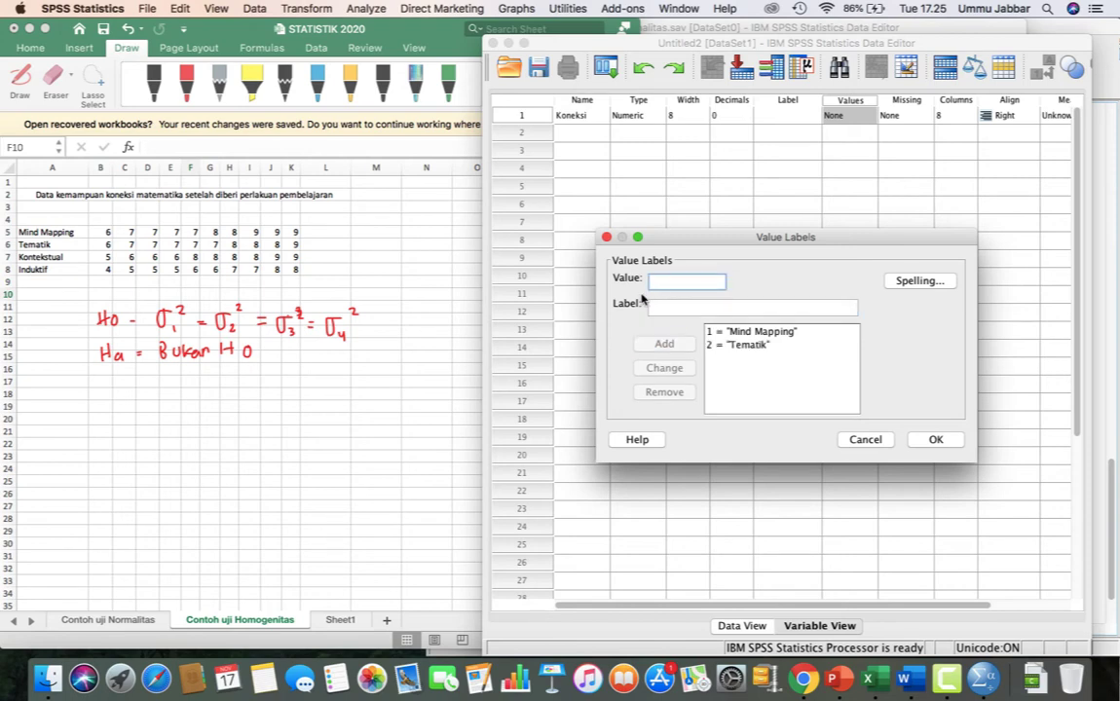
Add the value labels 3 = Kontekstual and 4 = Induktif to Koneksi and accept the labels
text(3)
click(689, 314)
text(K)
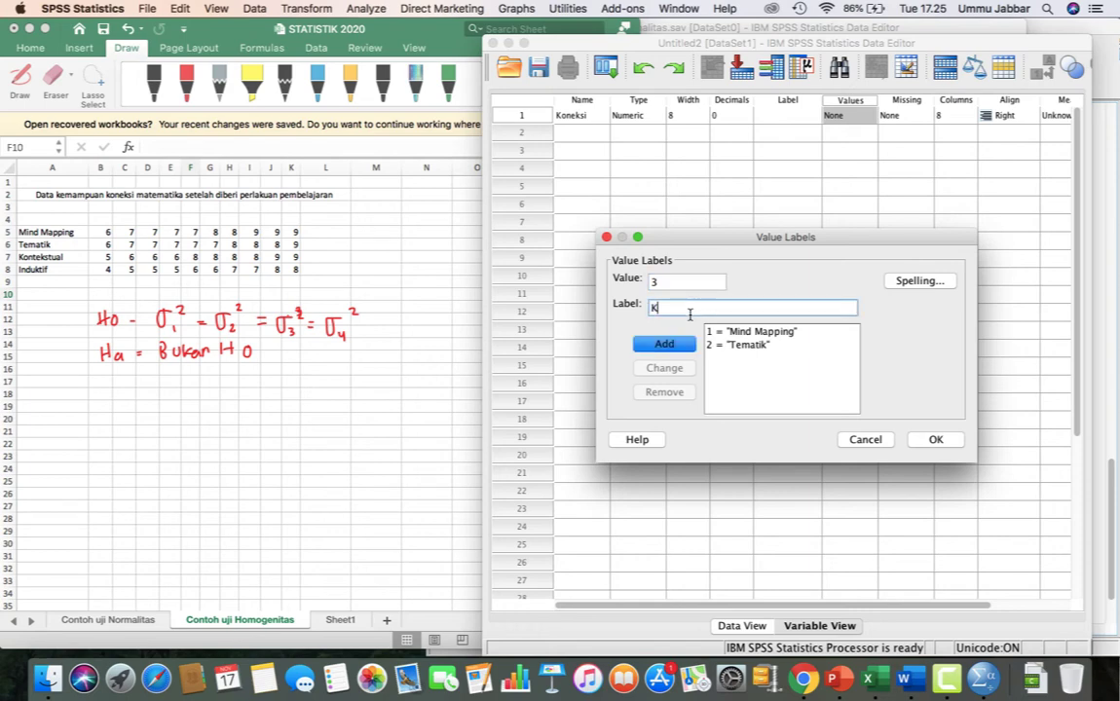
text(ontekstual)
key(Return)
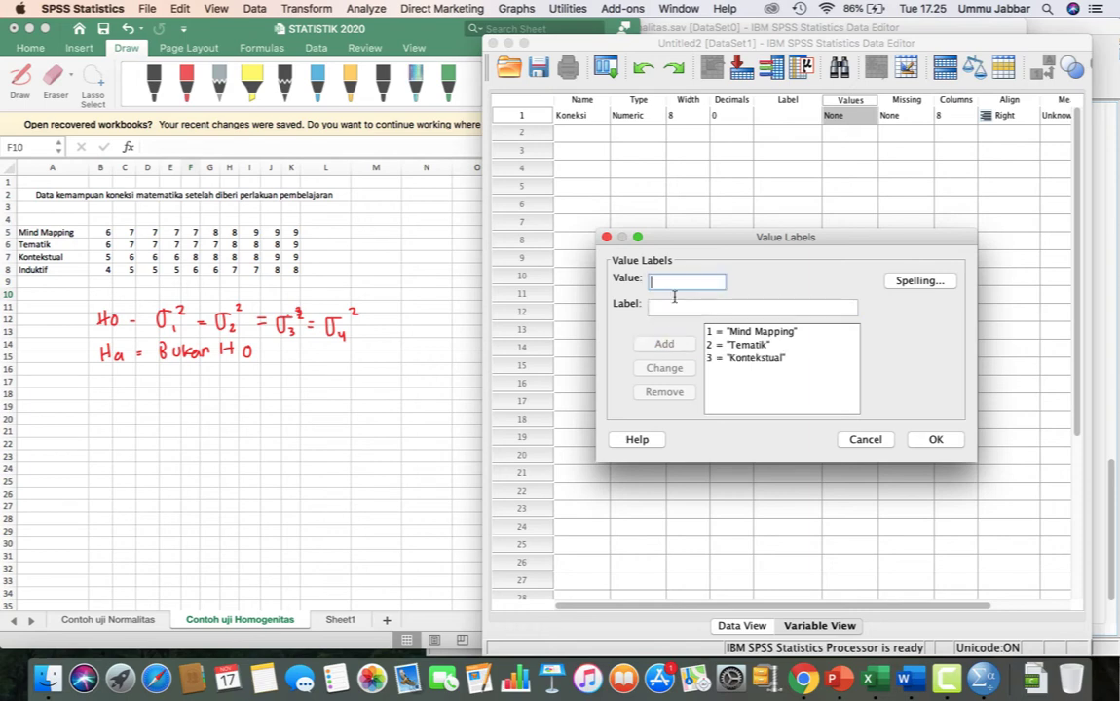
text(4)
click(692, 308)
text(Ind)
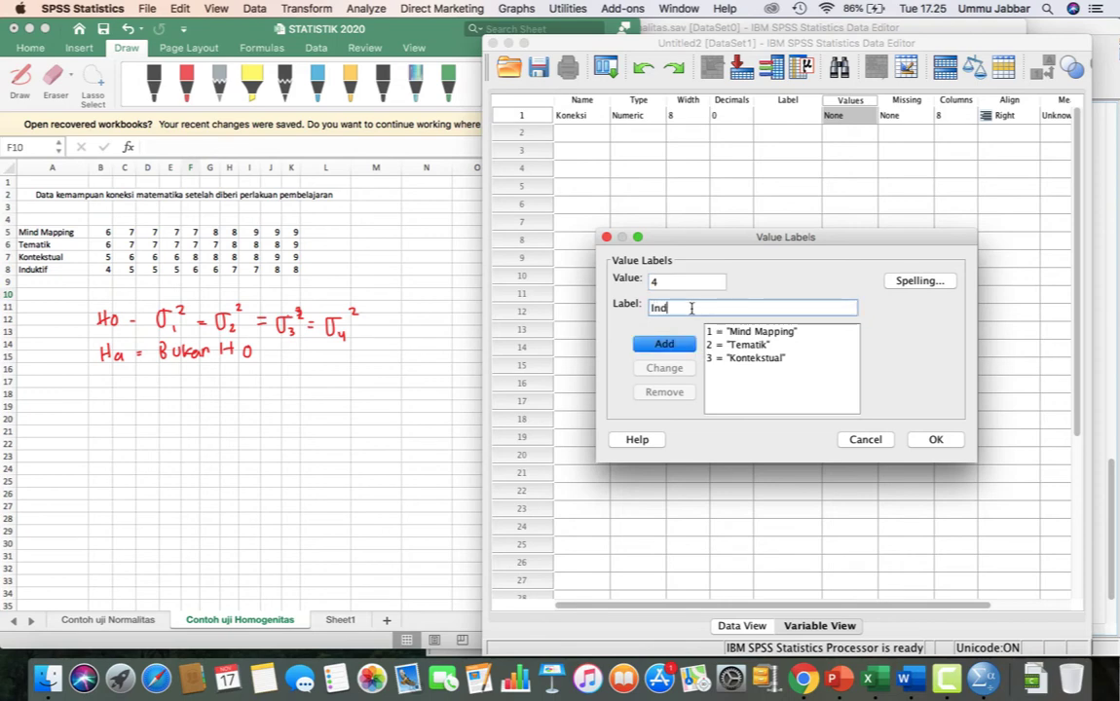
text(uktif)
click(688, 345)
click(931, 439)
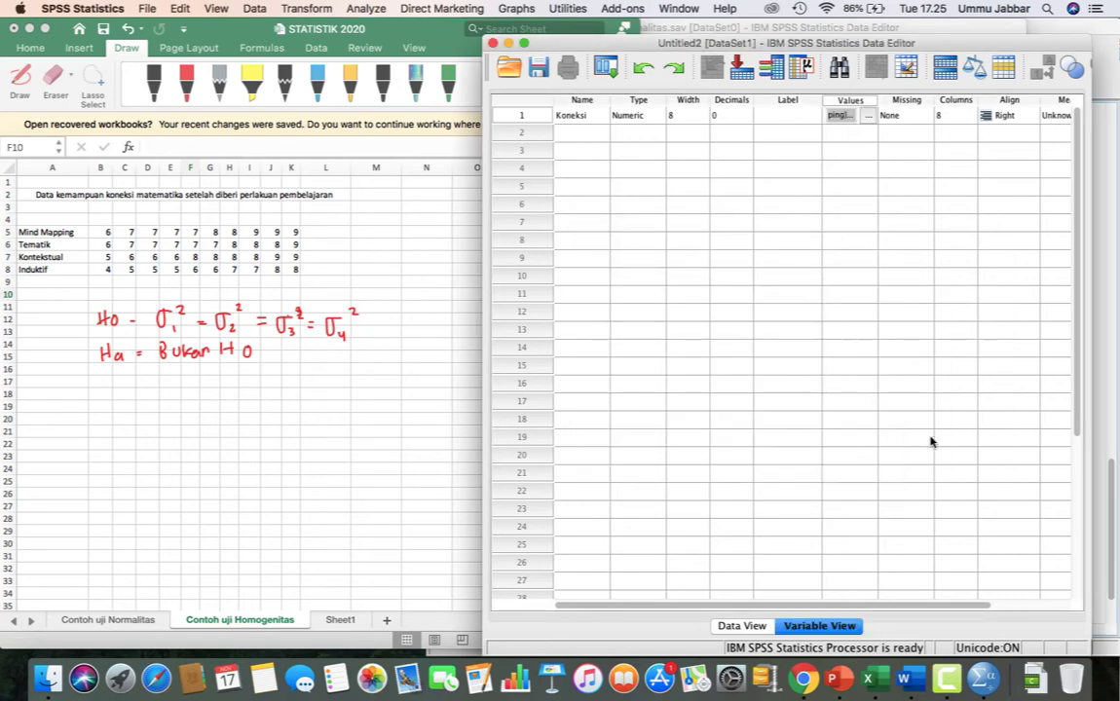
Set the measurement level of the Koneksi variable to Scale
scroll(906, 199, right, 3)
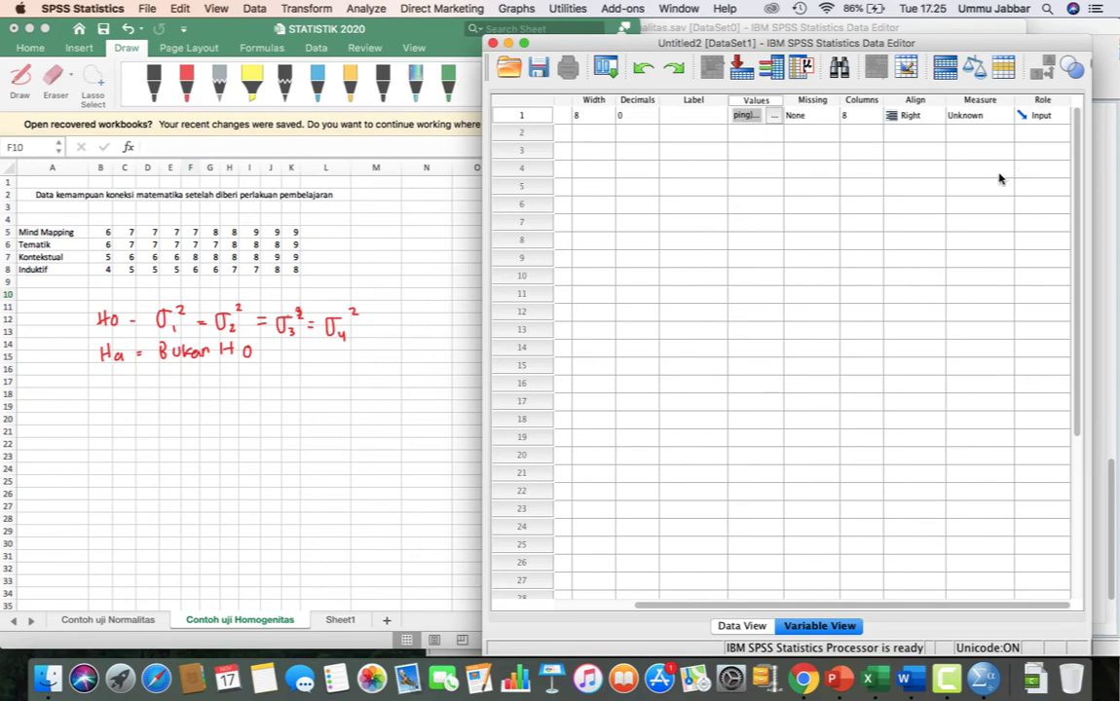
click(993, 116)
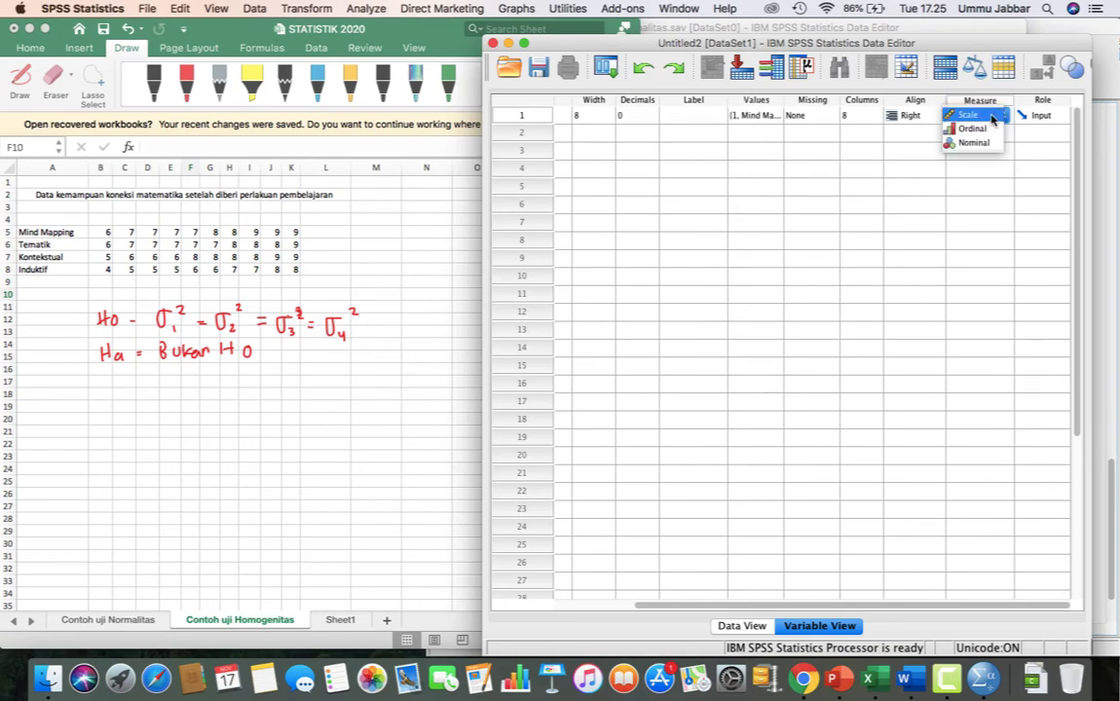
click(995, 114)
scroll(718, 192, left, 3)
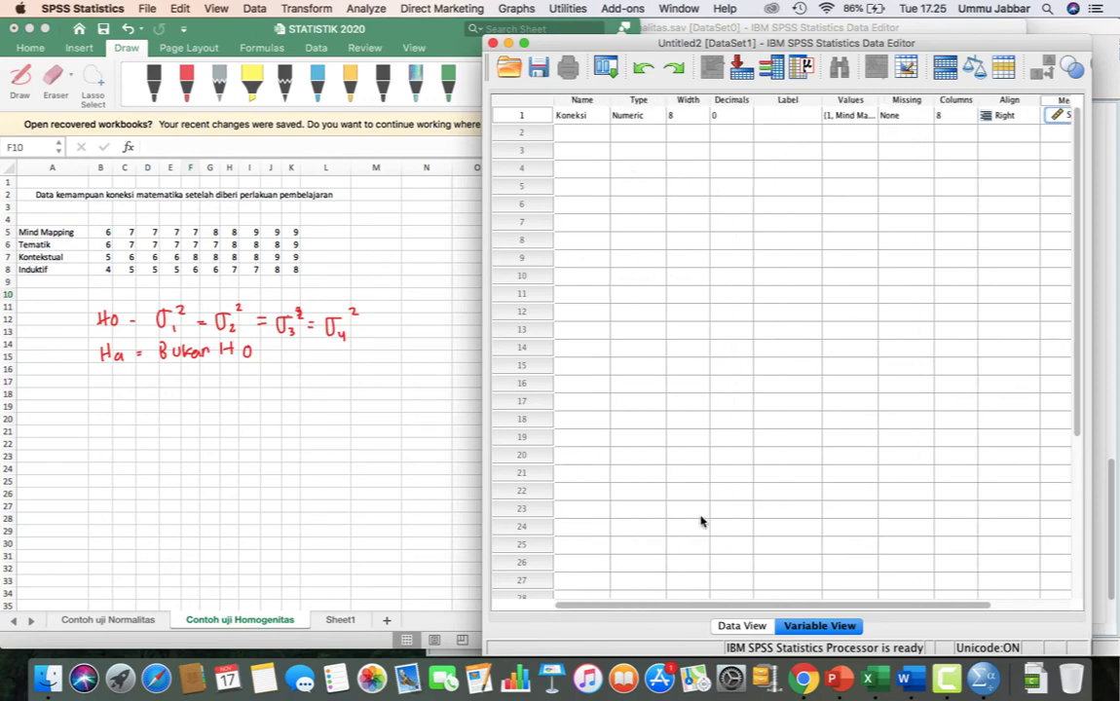
click(742, 627)
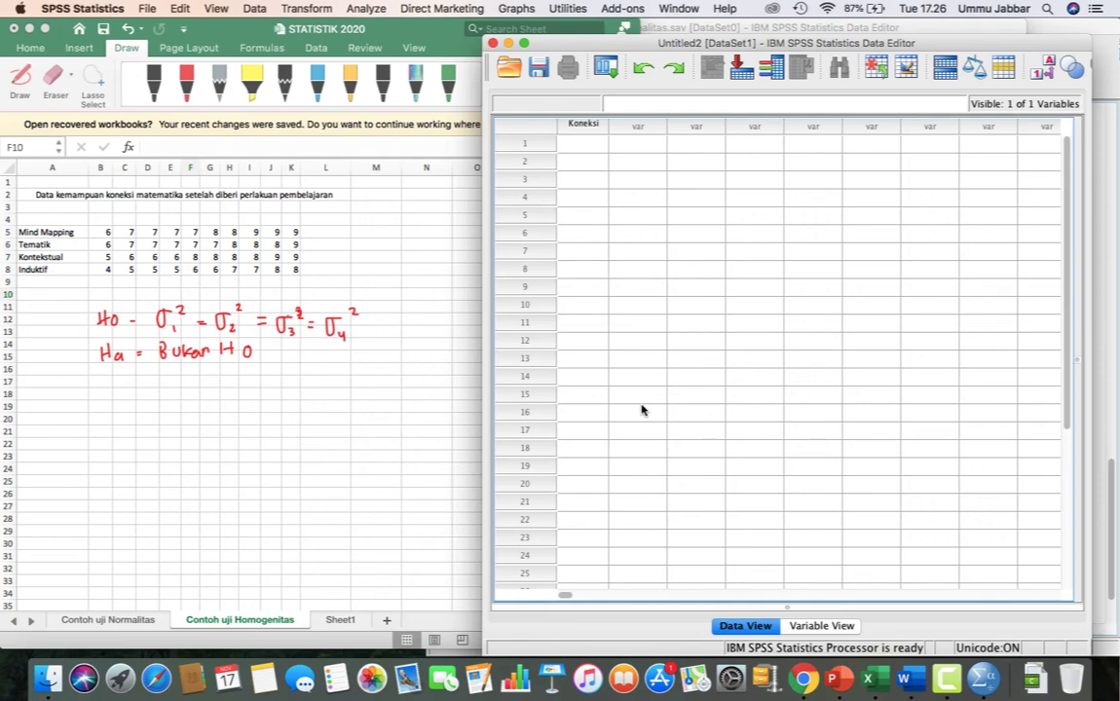
click(577, 146)
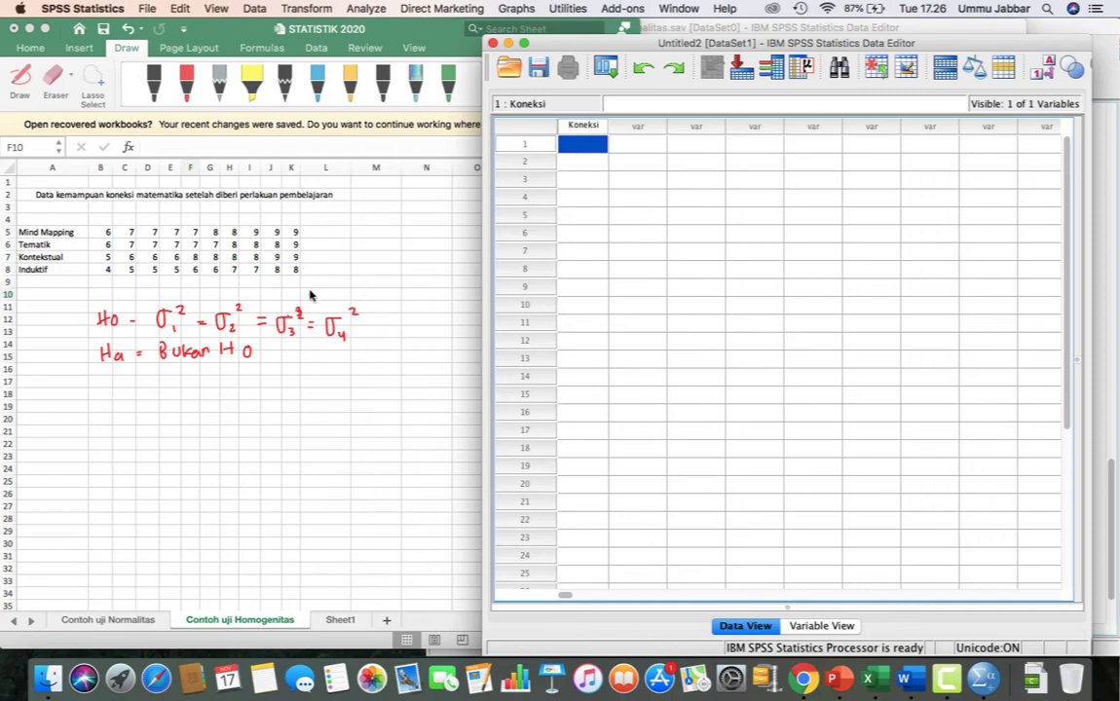
click(834, 627)
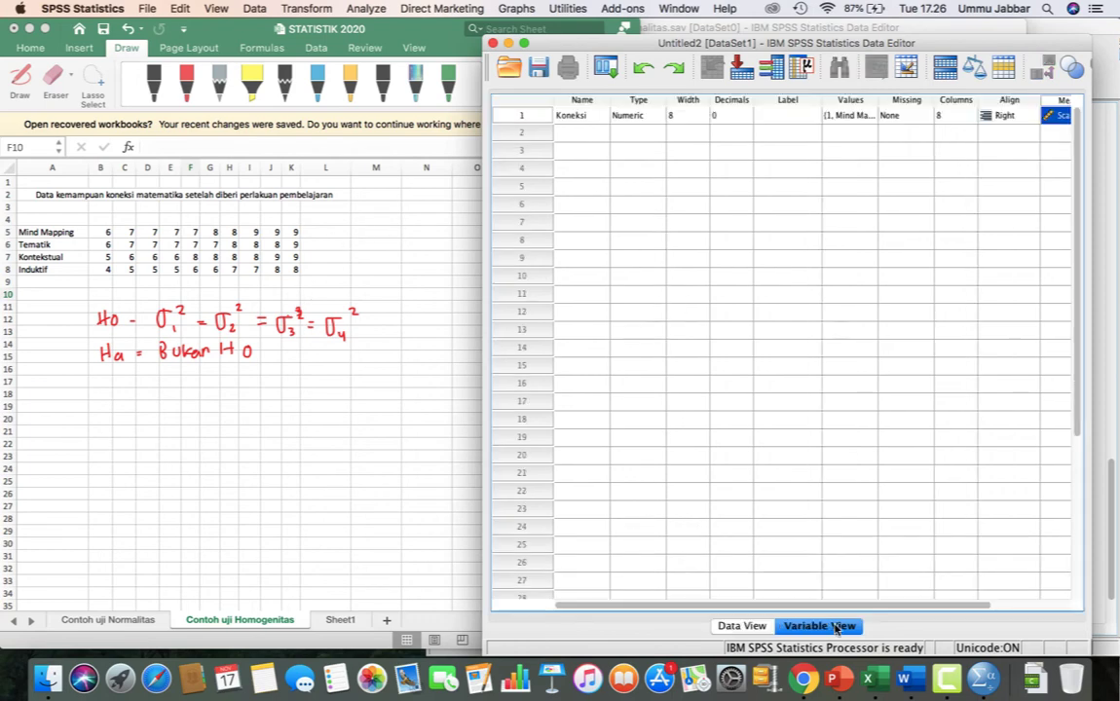
Add a second variable named Kone in the row below Koneksi
click(579, 132)
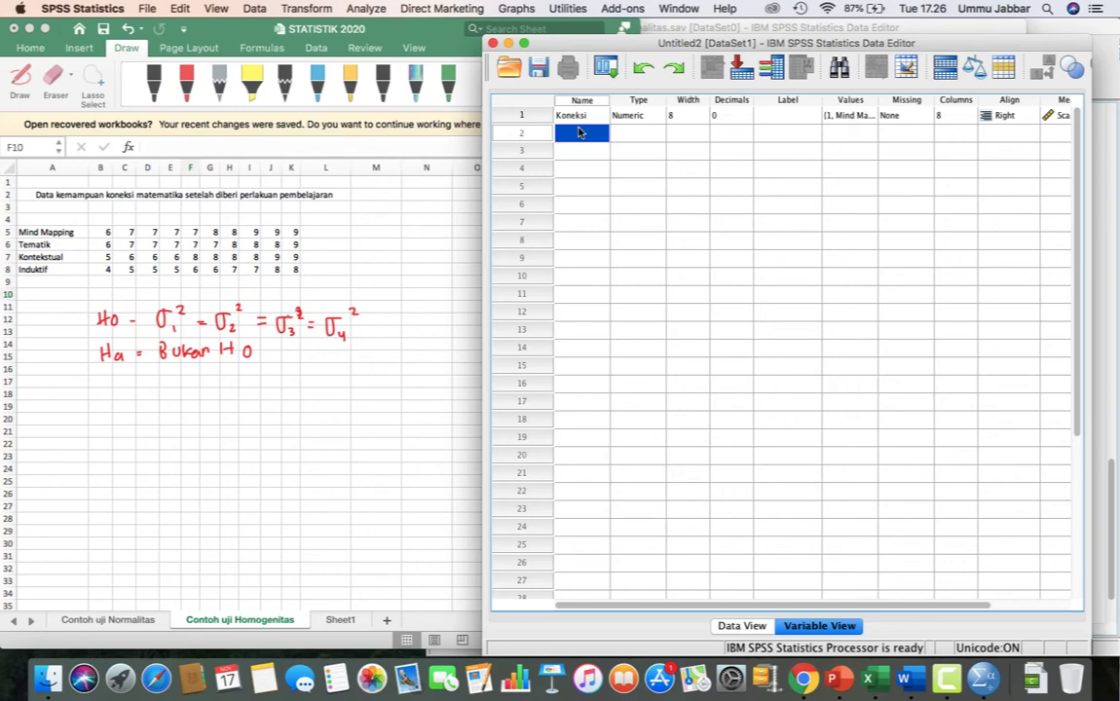
text(Kelo)
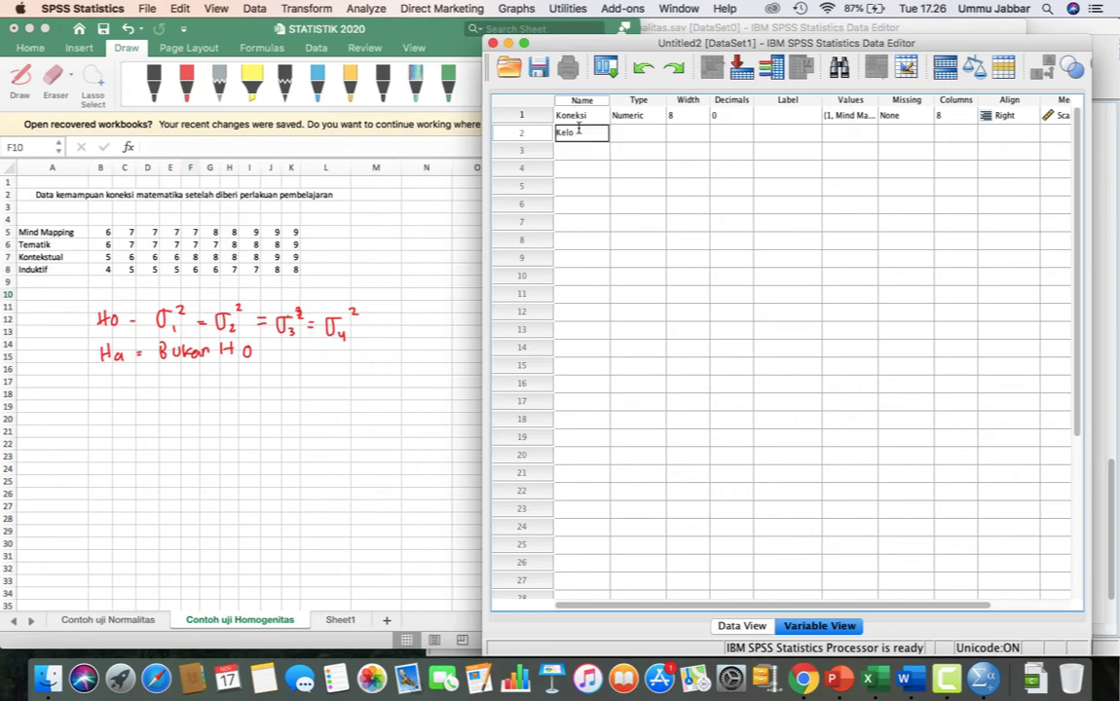
text(m)
key(BackSpace)
key(BackSpace)
key(BackSpace)
key(BackSpace)
key(BackSpace)
text(Kon)
Rename the first variable, which holds the learning method value labels, as Kelompok
click(601, 118)
double_click(602, 118)
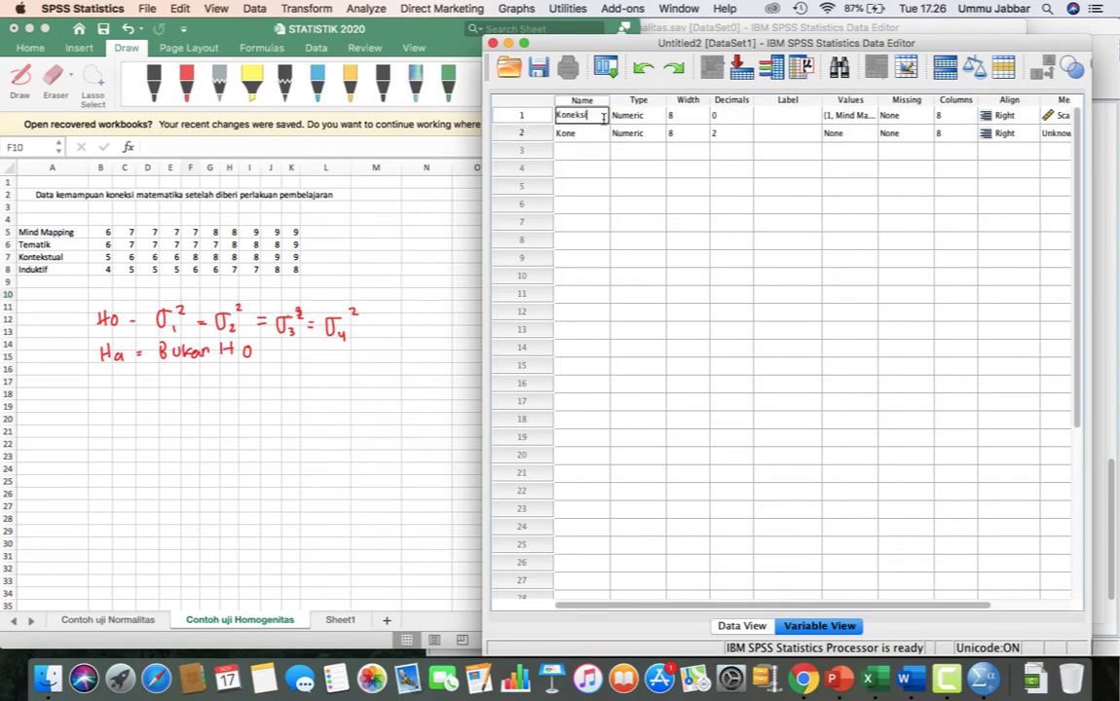
key(BackSpace)
key(BackSpace)
key(BackSpace)
key(BackSpace)
key(BackSpace)
key(BackSpace)
text(elompok)
key(Return)
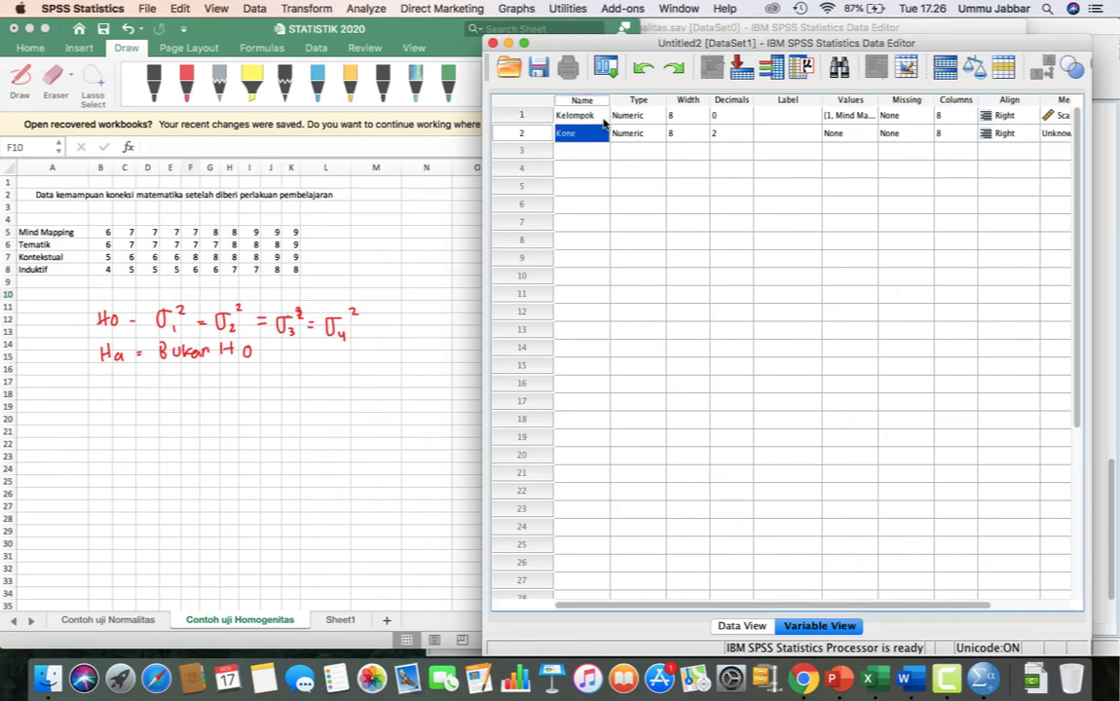
Rename the second variable as Koneksi
double_click(588, 135)
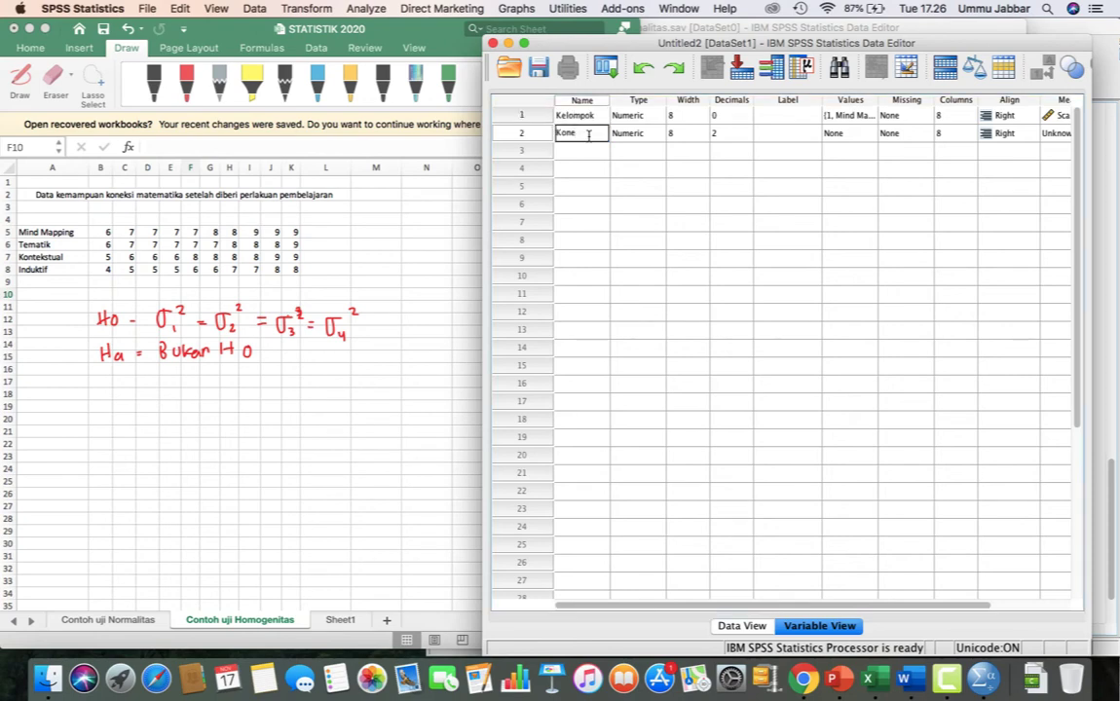
key(BackSpace)
key(BackSpace)
key(BackSpace)
key(BackSpace)
text(Koneksi)
Set the second variable, Koneksi, to 0 decimals and a Scale measurement level
click(726, 132)
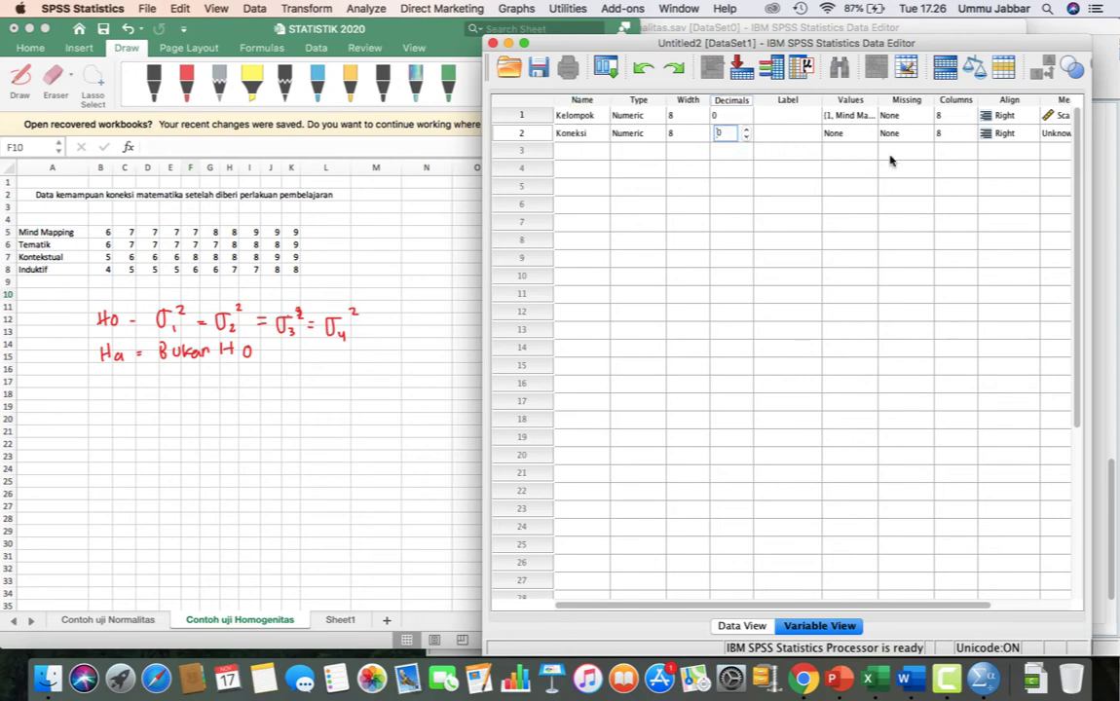
scroll(808, 141, right, 3)
click(986, 133)
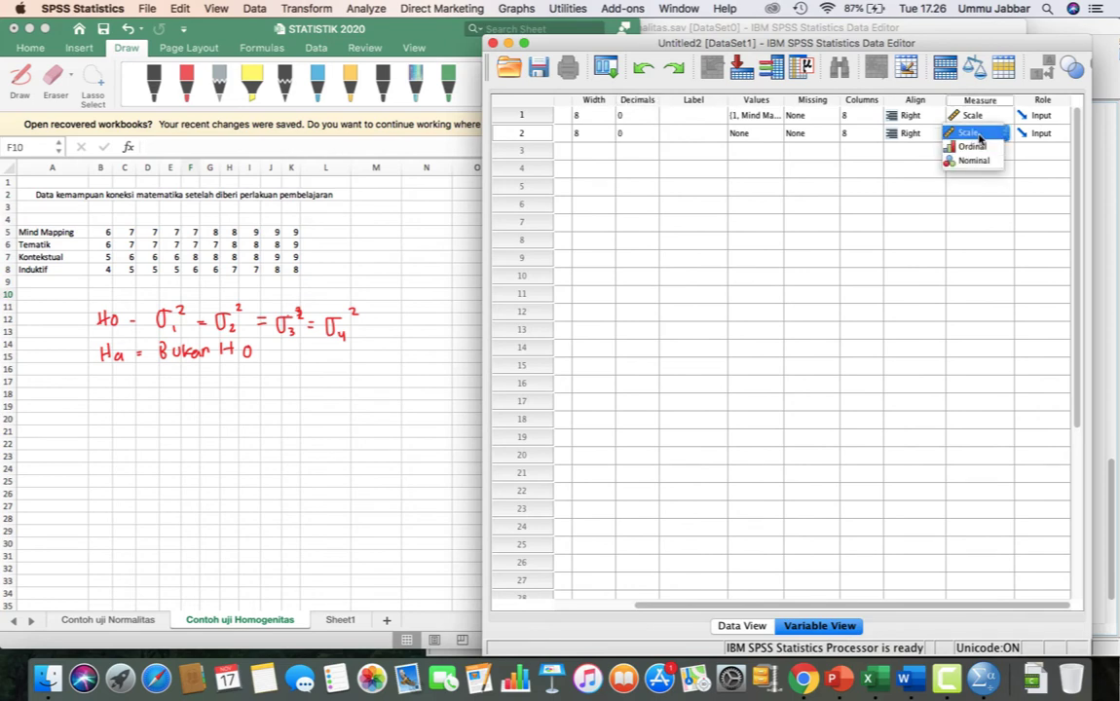
click(984, 134)
Enter group code 1 in the Kelompok column of the data for cases 1 to 10
click(740, 626)
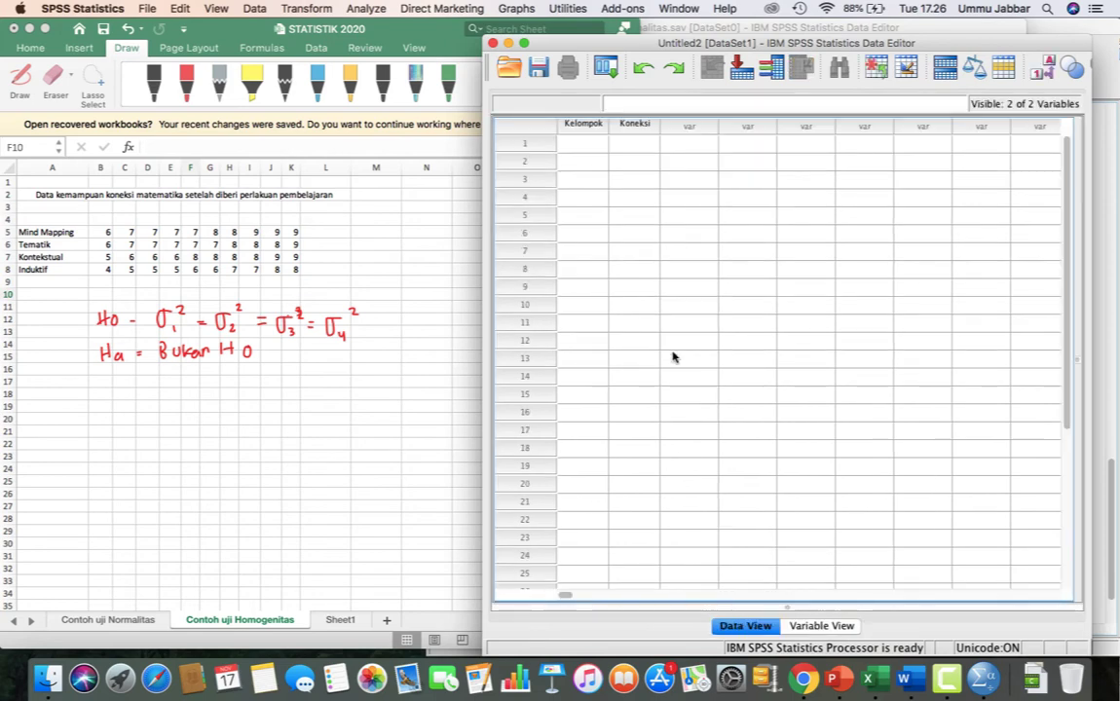
click(576, 146)
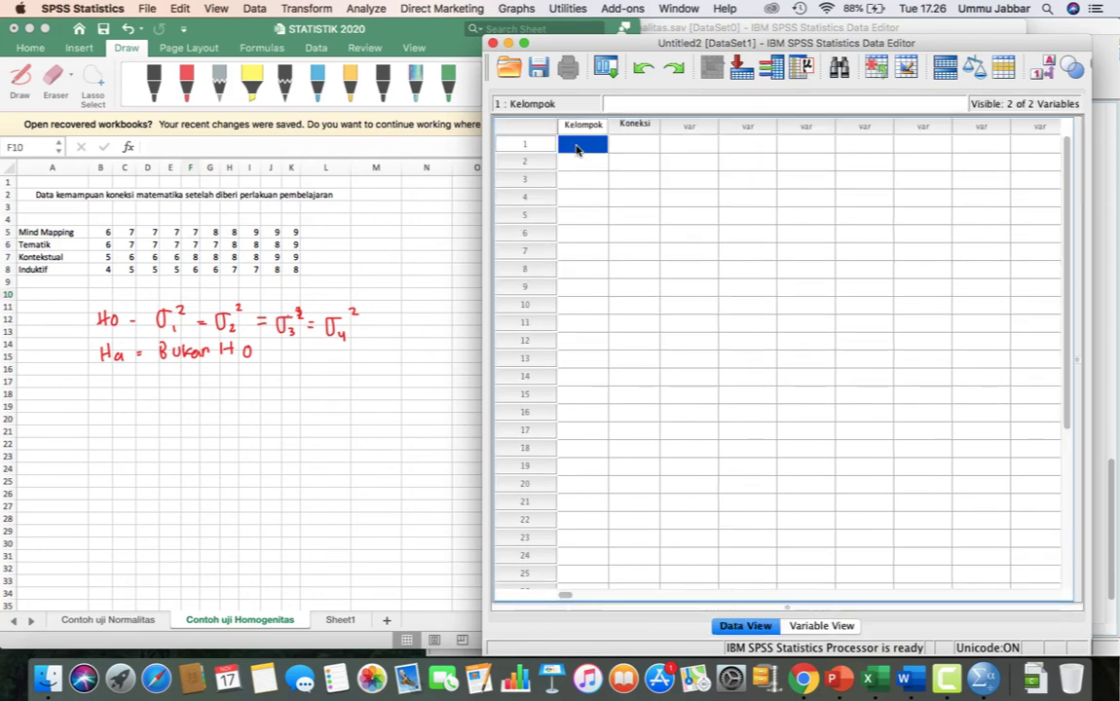
text(1)
key(Return)
text(1)
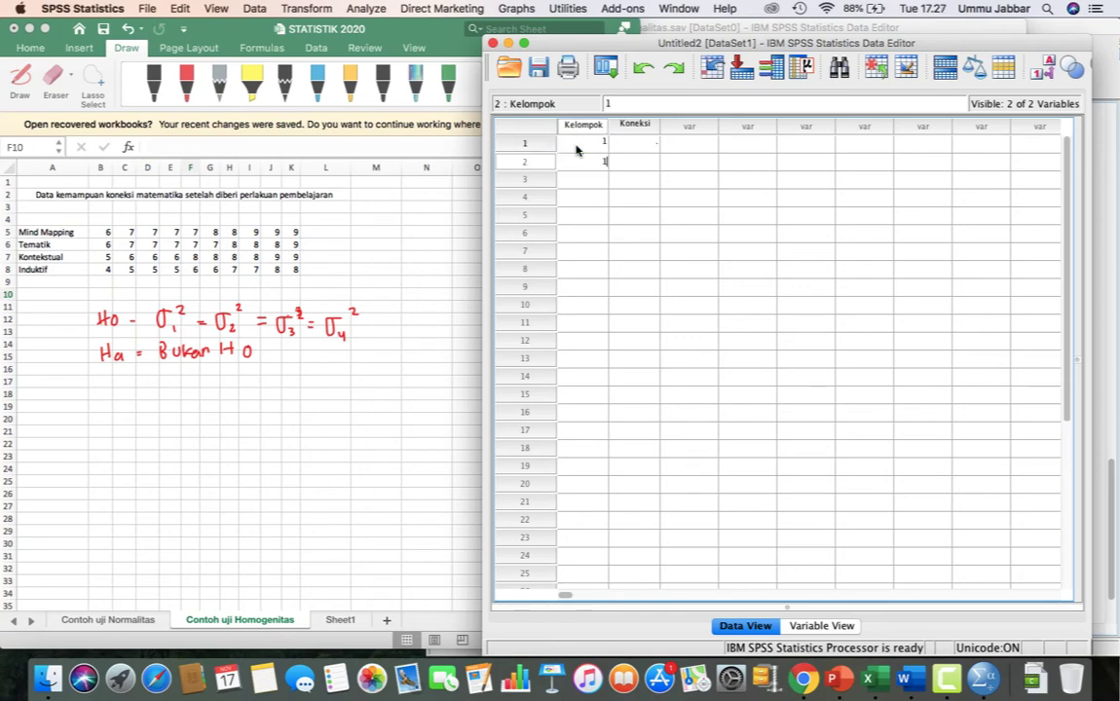
key(Return)
text(1)
key(Return)
text(1)
key(Return)
text(1)
key(Return)
text(1)
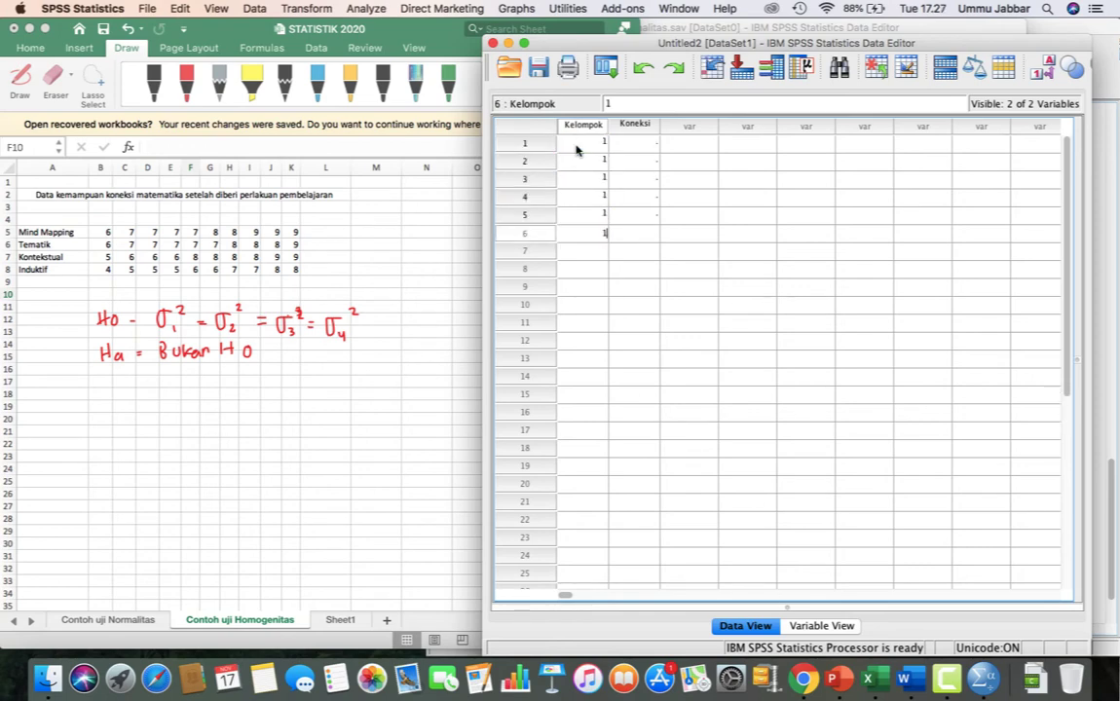
key(Return)
text(1)
key(Return)
text(1)
key(Return)
text(1)
key(Return)
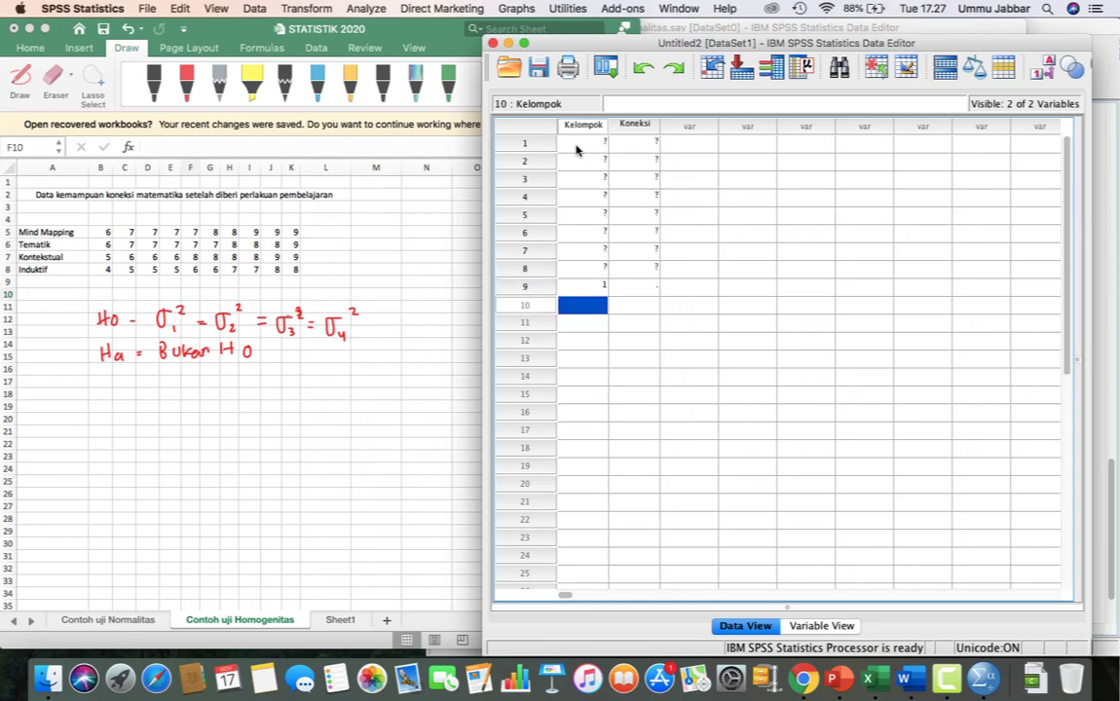
text(1)
key(Return)
Enter group code 2 in the Kelompok column for cases 11 to 20
text(2)
key(Return)
text(2)
key(Return)
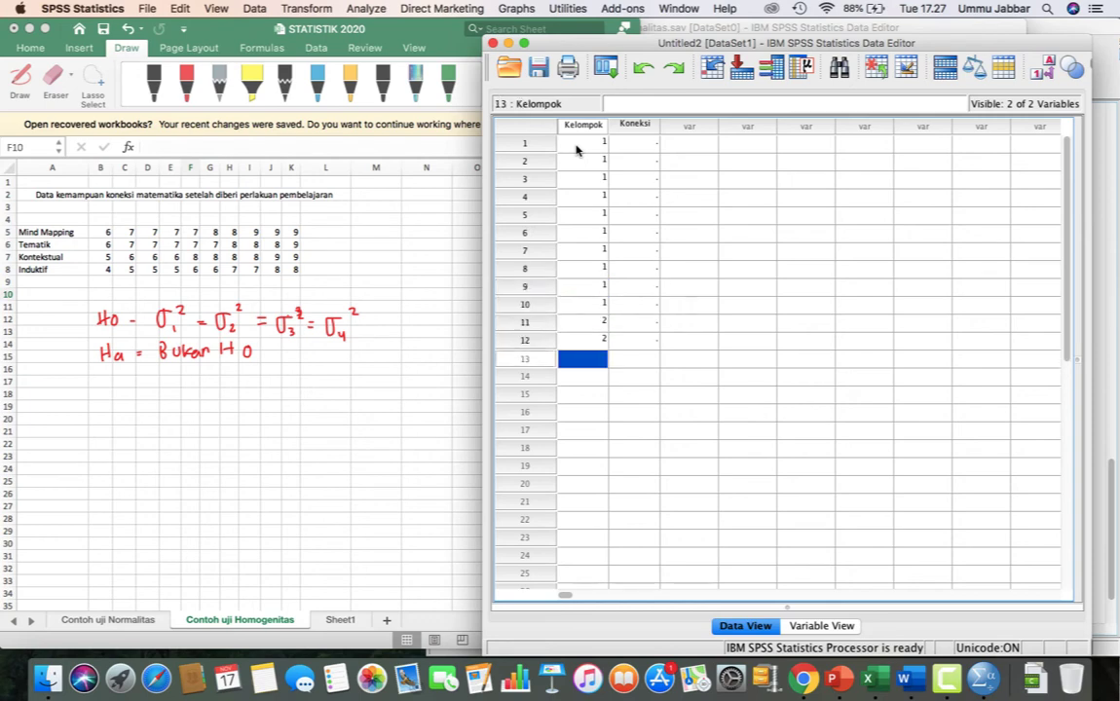
text(2)
key(Return)
text(2)
key(Return)
text(2)
key(Return)
text(2)
key(Return)
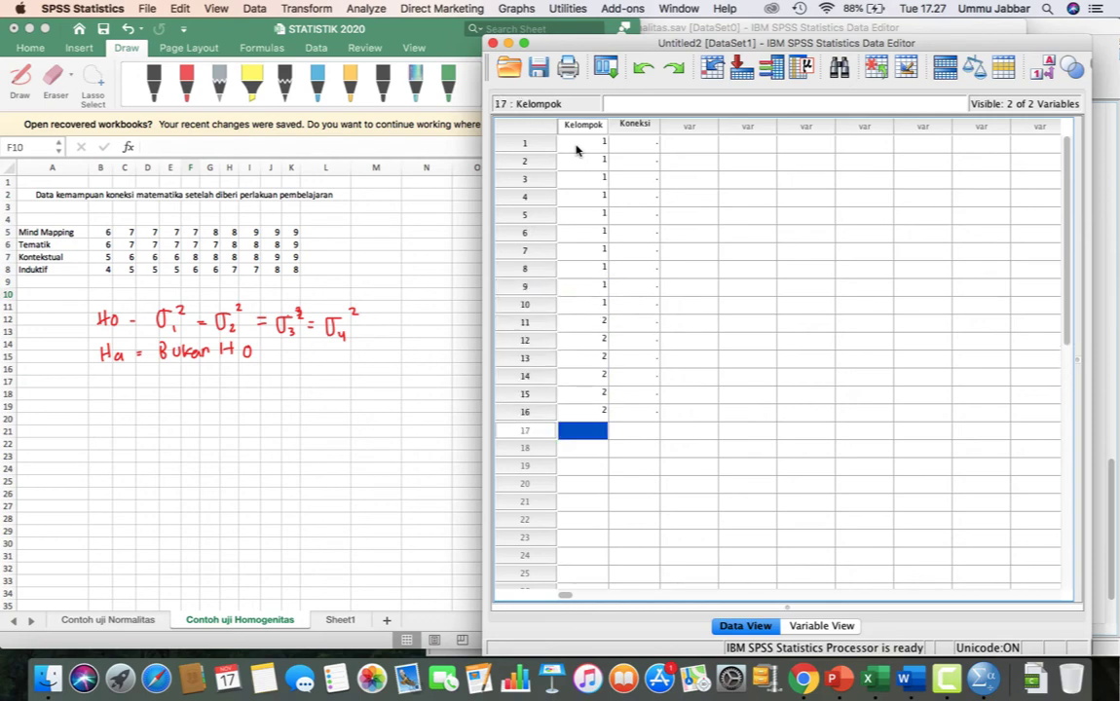
text(2)
key(Return)
text(2)
key(Return)
text(2)
key(Return)
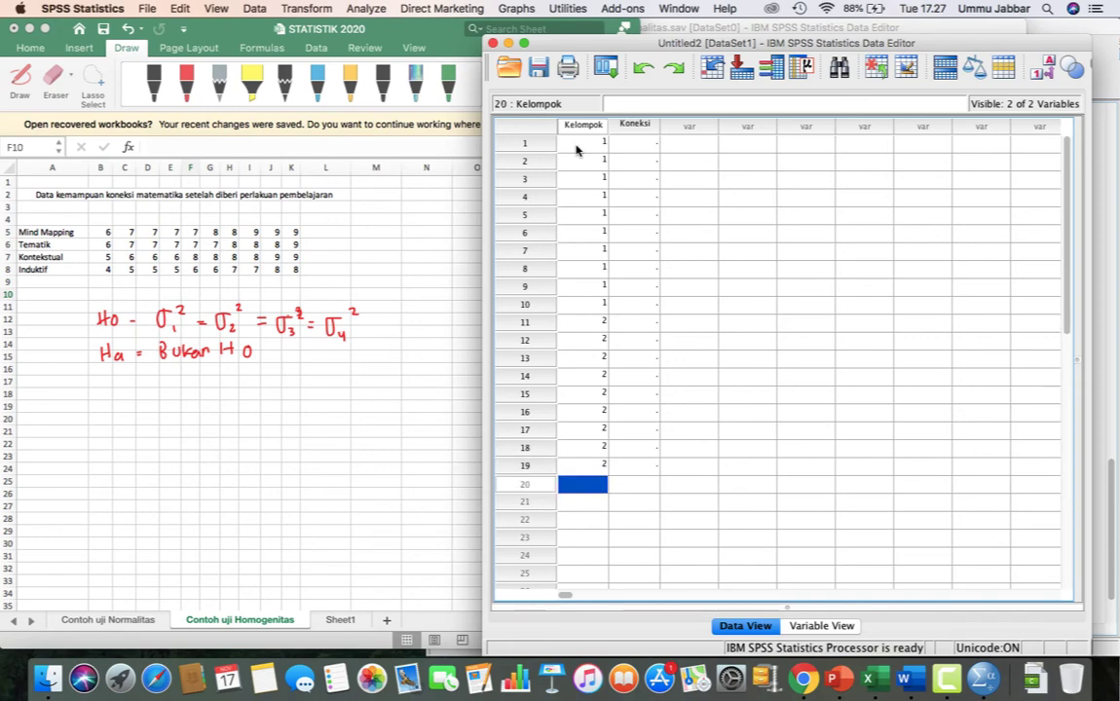
text(2)
key(Return)
Enter group code 3 in the Kelompok column for cases 21 to 30
text(3)
key(Return)
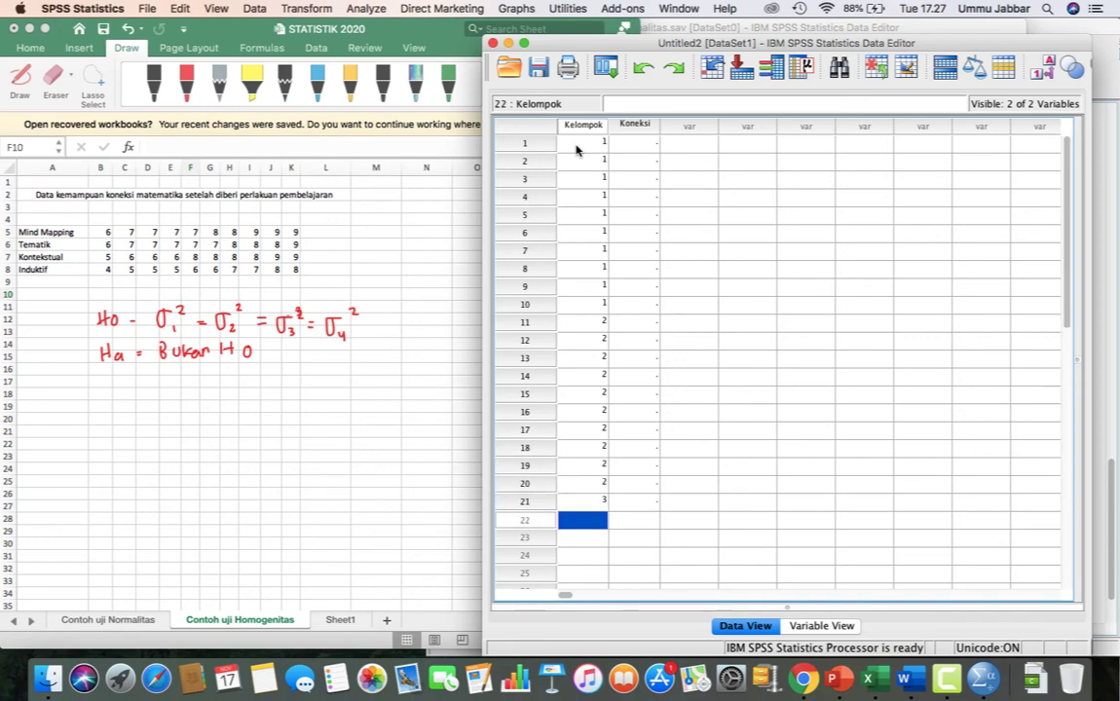
text(3)
key(Return)
text(3)
key(Return)
text(3)
key(Return)
text(3)
key(Return)
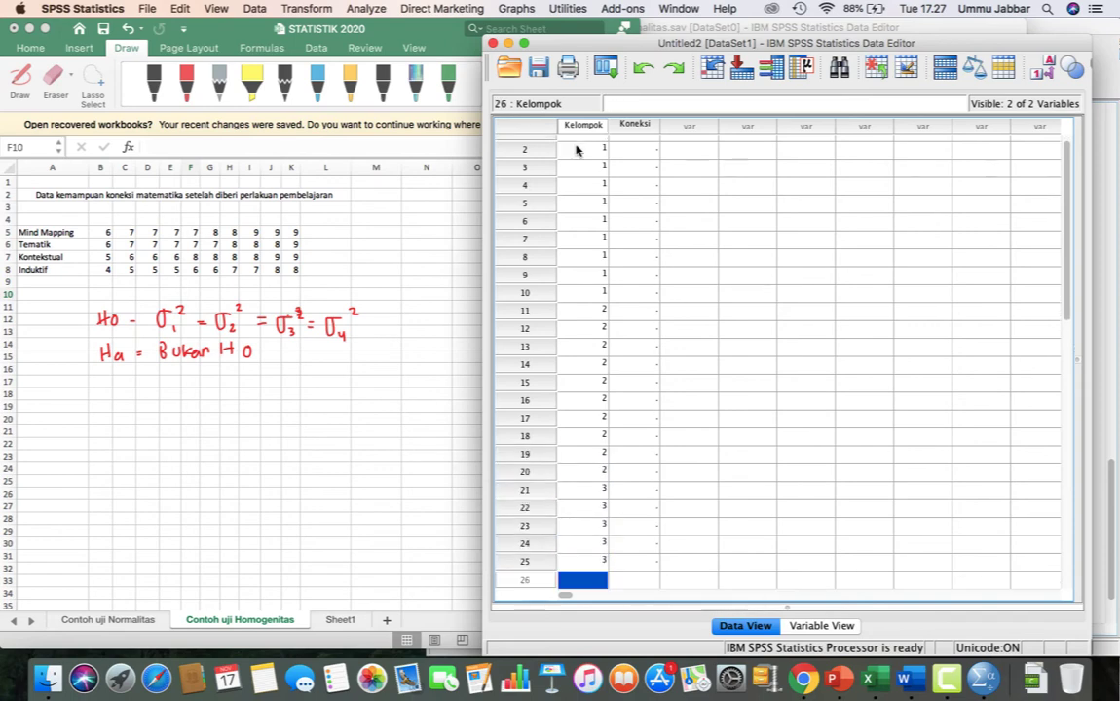
text(3)
key(Return)
text(3)
key(Return)
text(3)
key(Return)
text(3)
key(Return)
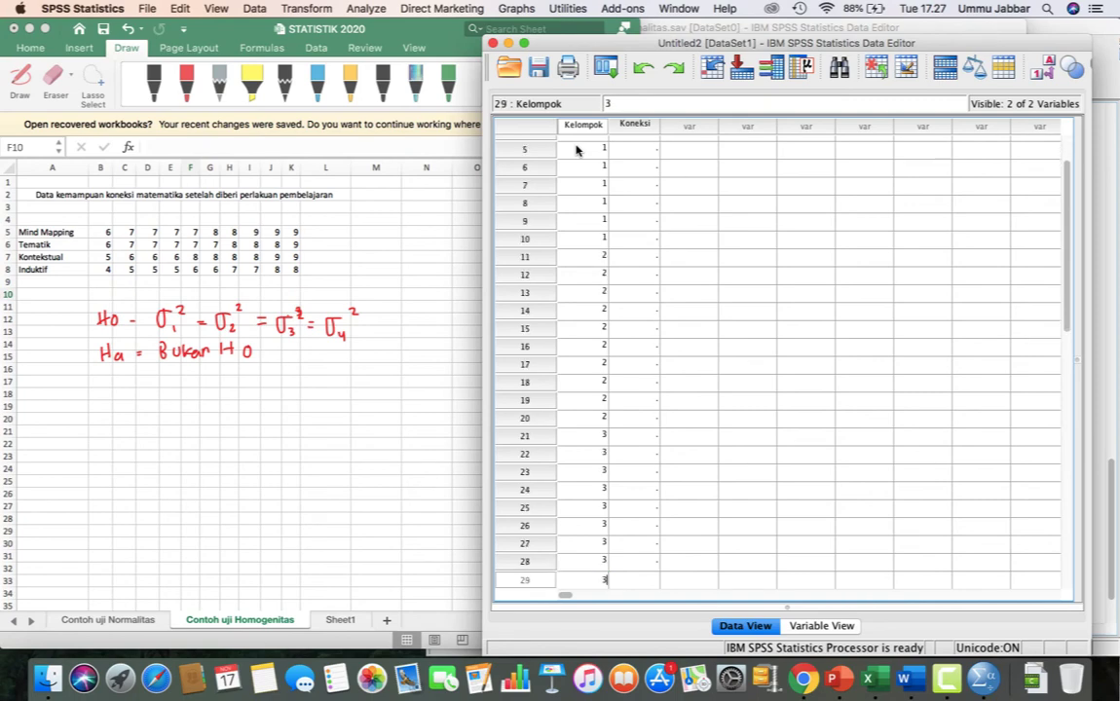
text(3)
key(Return)
Enter group code 4 in the Kelompok column for cases 31 to 40
text(4)
key(Return)
text(4)
key(Return)
text(4)
key(Return)
text(4)
key(Return)
text(4)
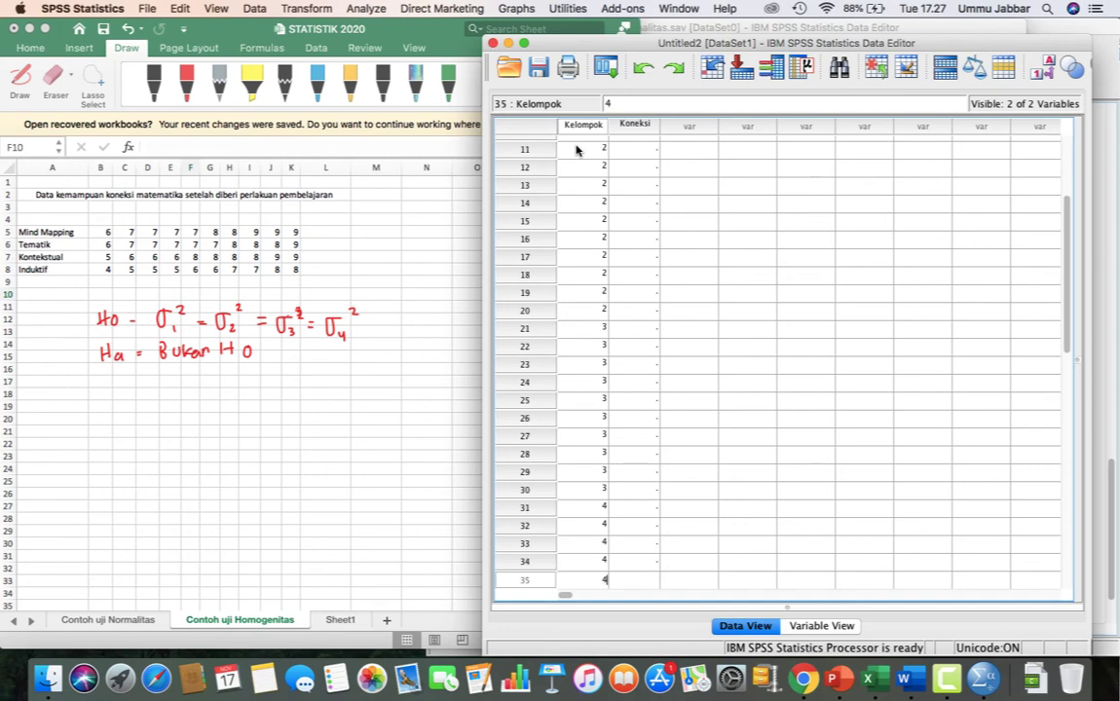
key(Return)
text(4)
key(Return)
text(4)
key(Return)
text(4)
key(Return)
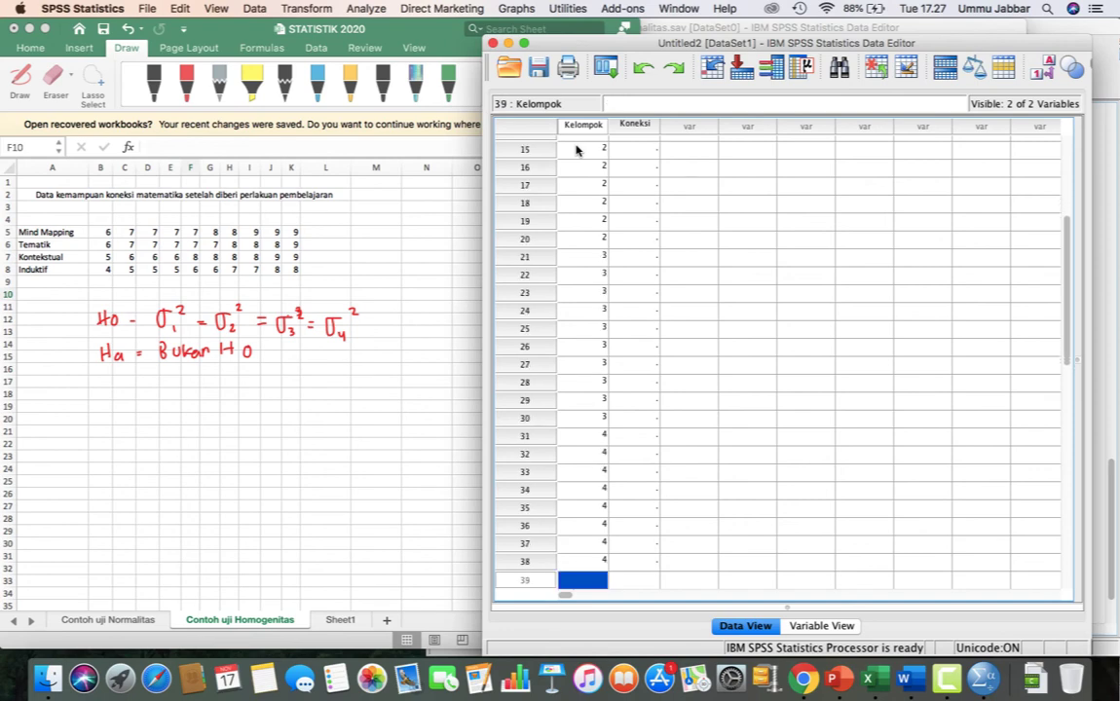
text(4)
key(Return)
text(4)
key(Return)
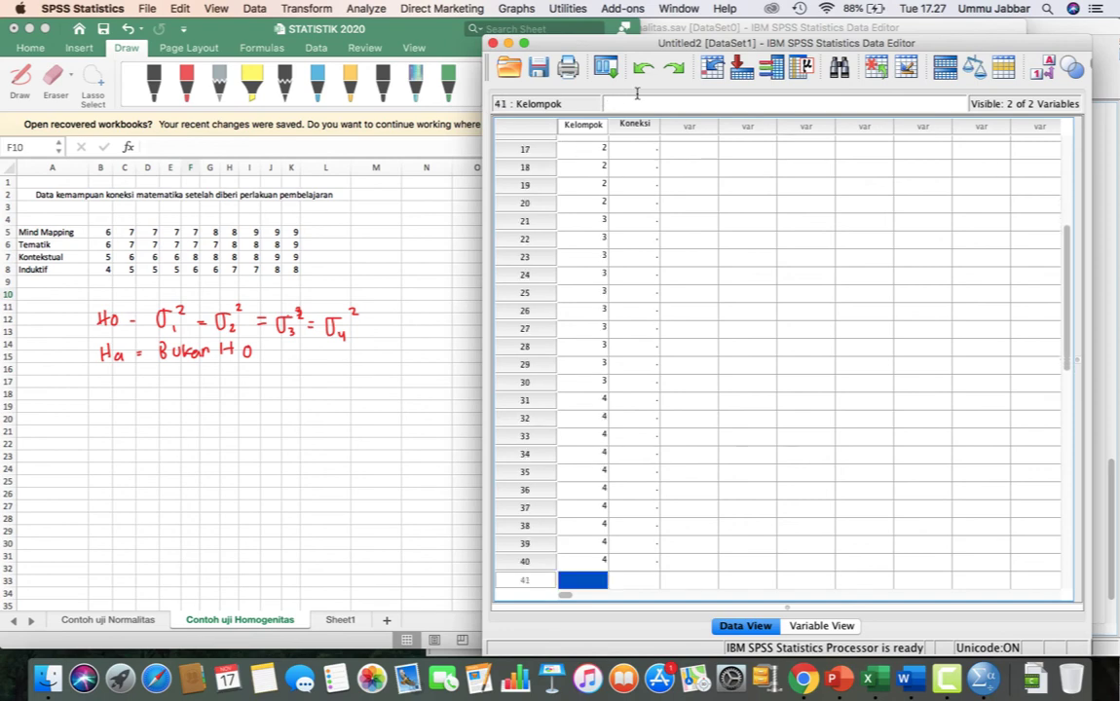
Enter the Mind Mapping scores 6, 7, 7, 7, 7, 8, 8, 9, 9, 9 in the Koneksi column for cases 1 to 10
scroll(682, 216, up, 10)
click(638, 142)
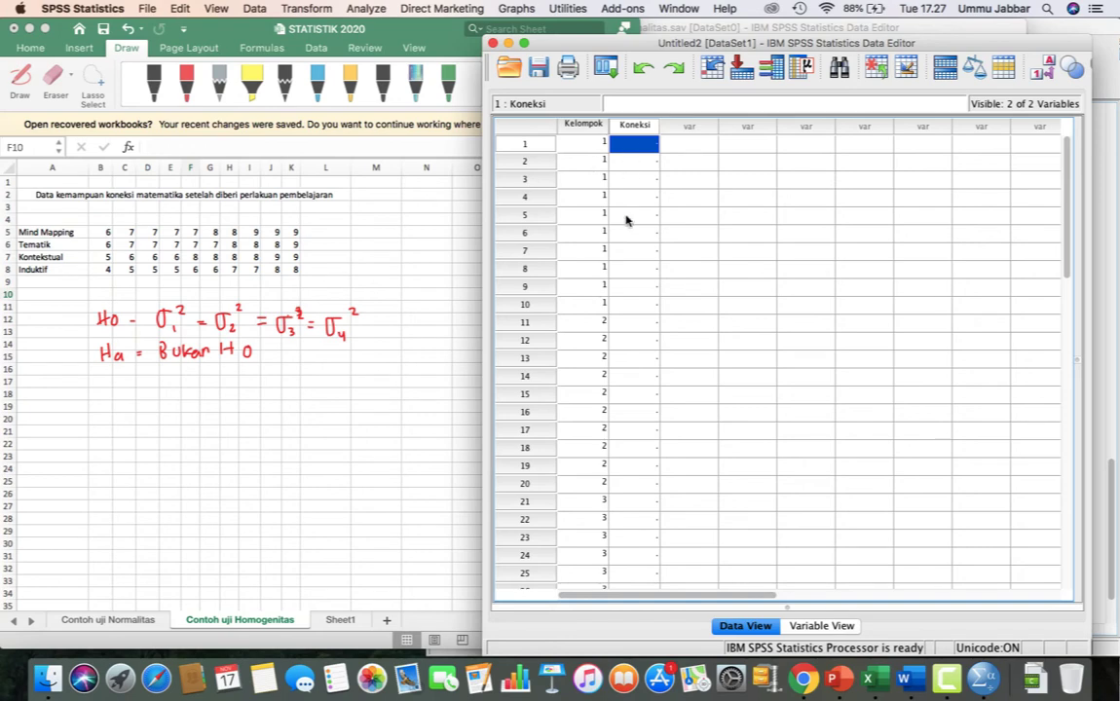
text(6)
key(Return)
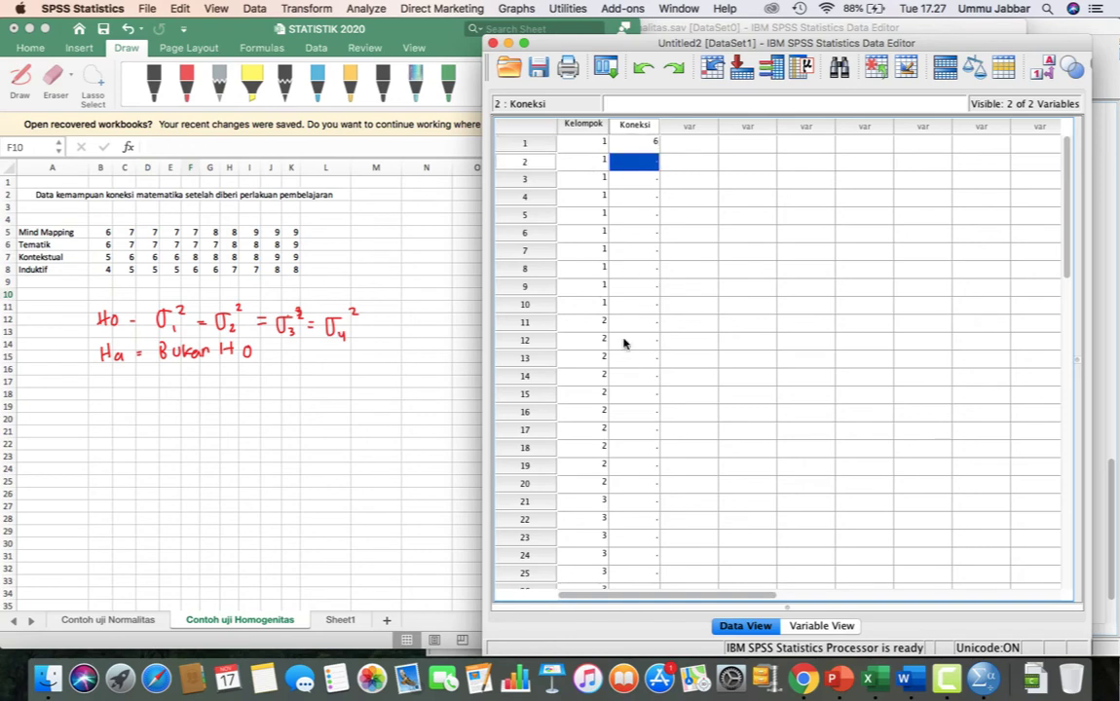
text(7)
key(Return)
text(7)
key(Return)
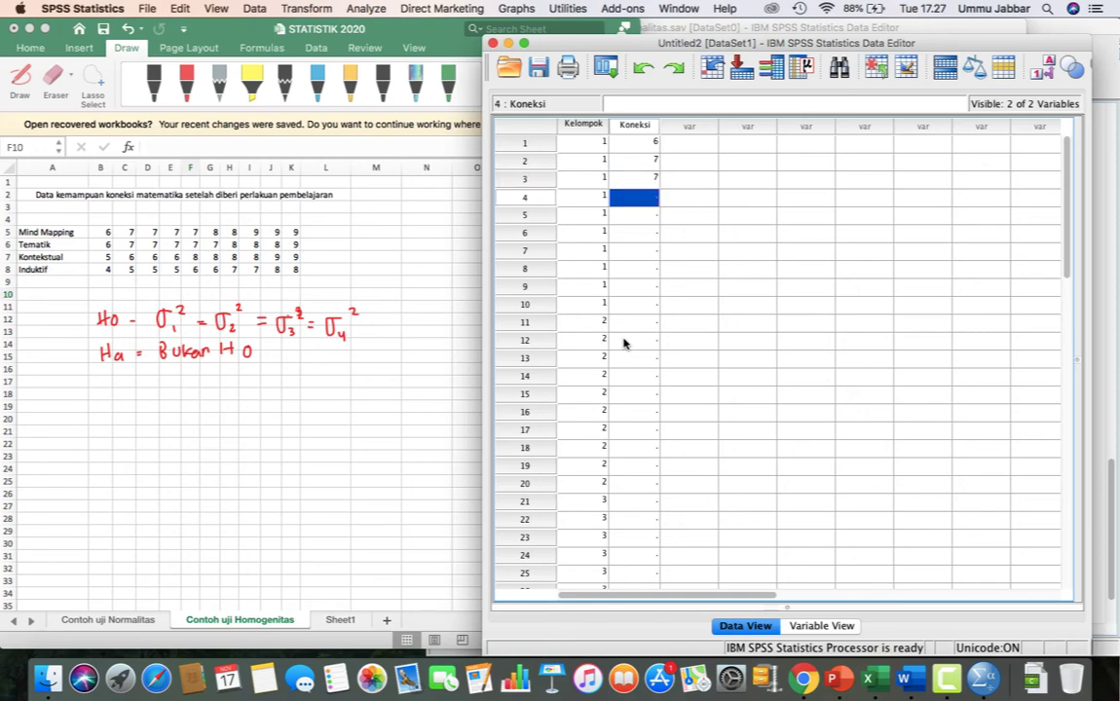
text(7)
key(Return)
text(7)
key(Return)
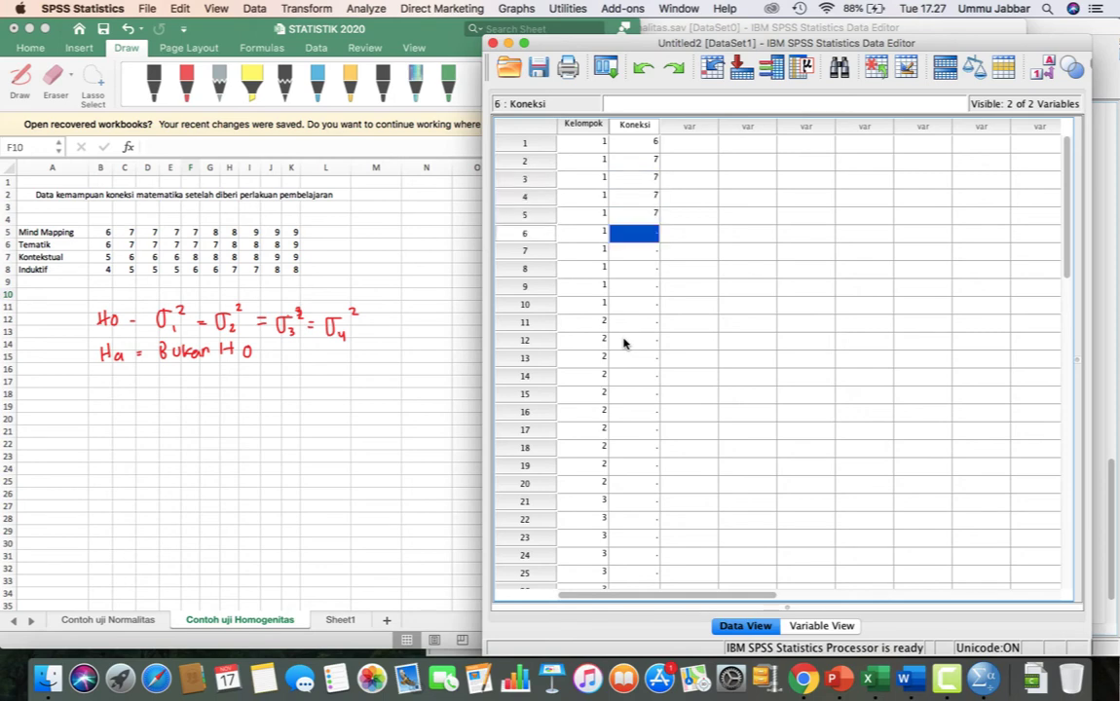
text(8)
key(Return)
text(8)
key(Return)
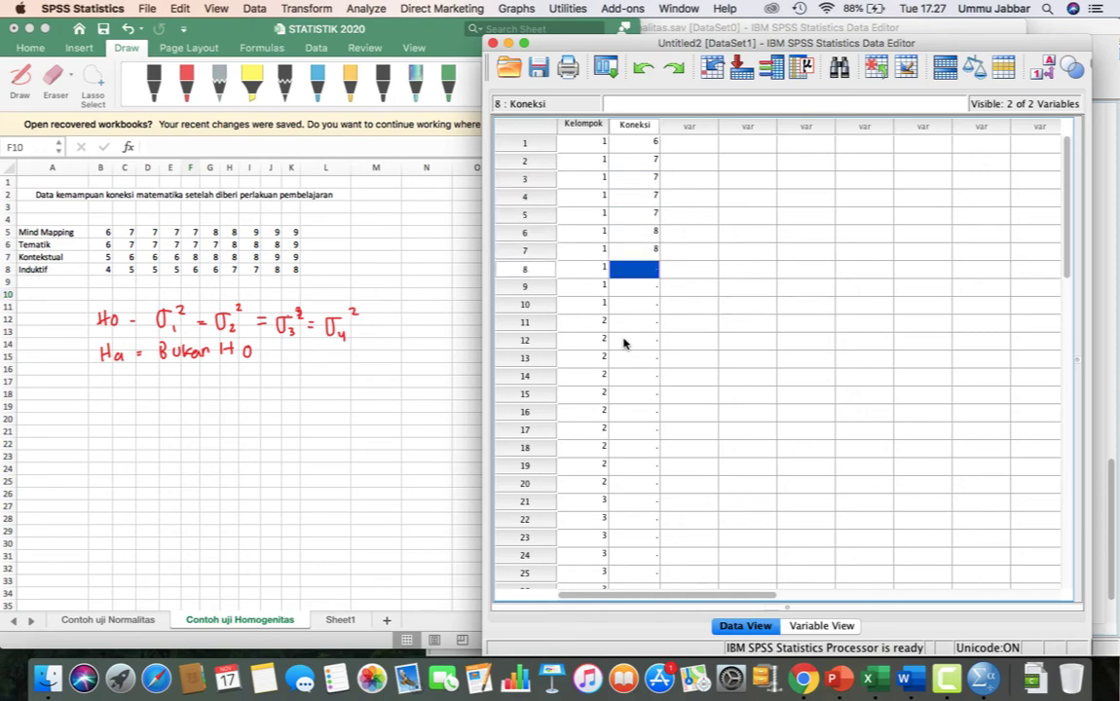
text(9)
key(Return)
text(9)
key(Return)
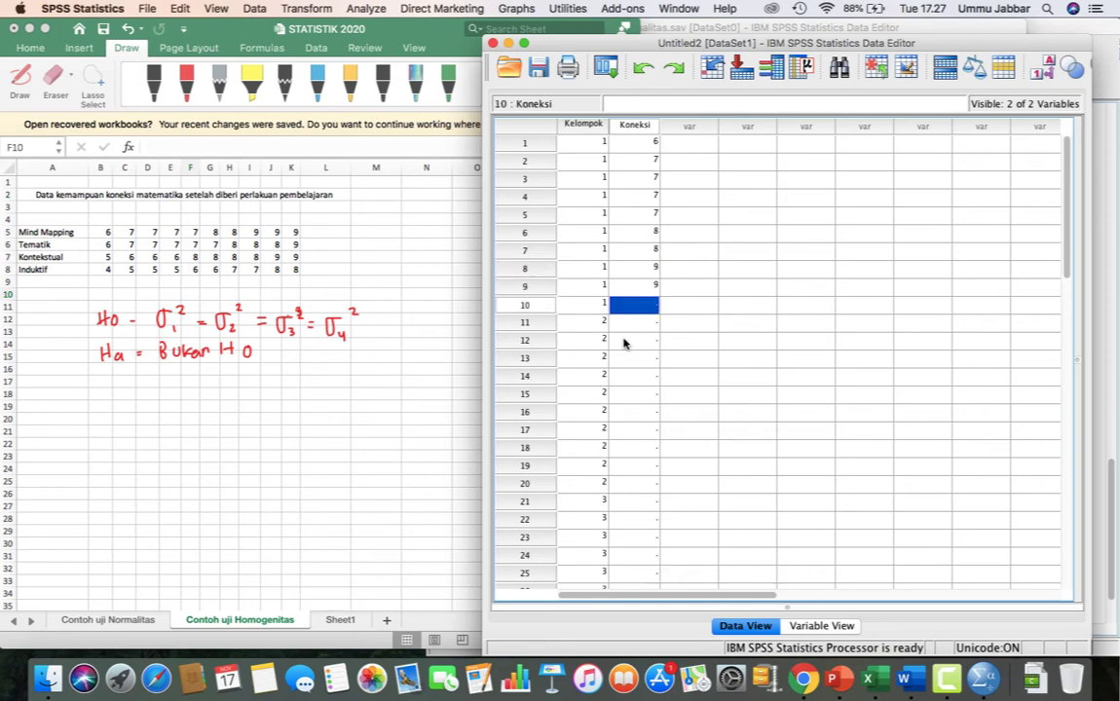
text(9)
key(Return)
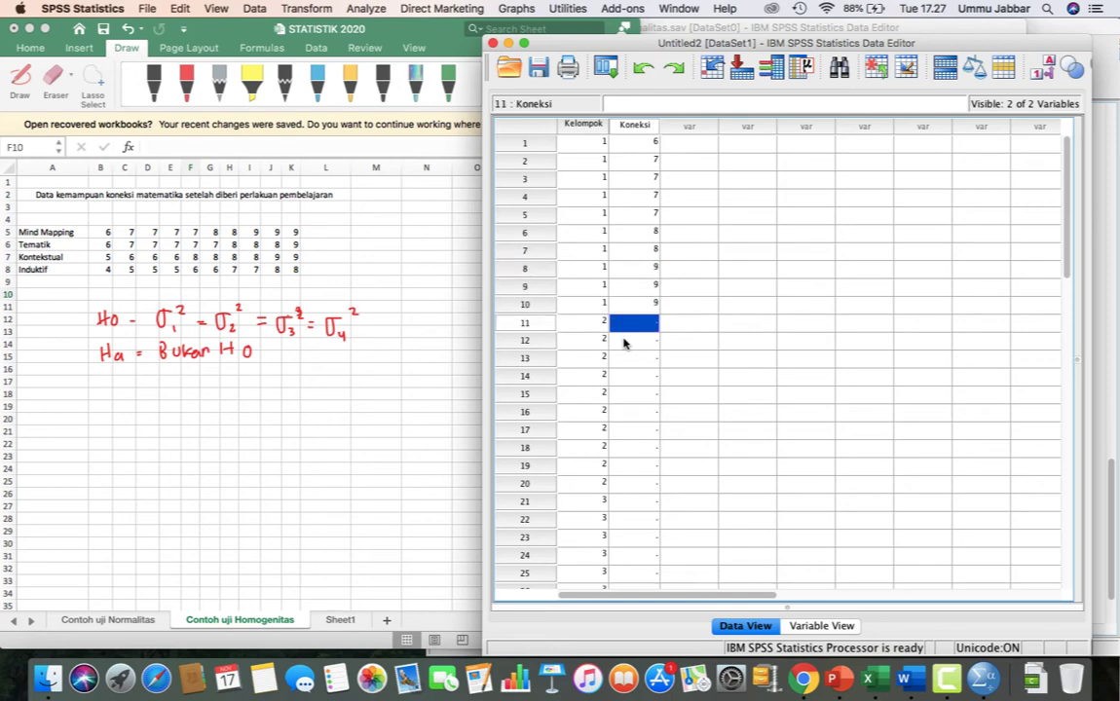
Enter the Tematik scores 6, 7, 7, 7, 7, 7, 8, 8, 8, 9 in the Koneksi column for cases 11 to 20
text(6)
key(Return)
text(7)
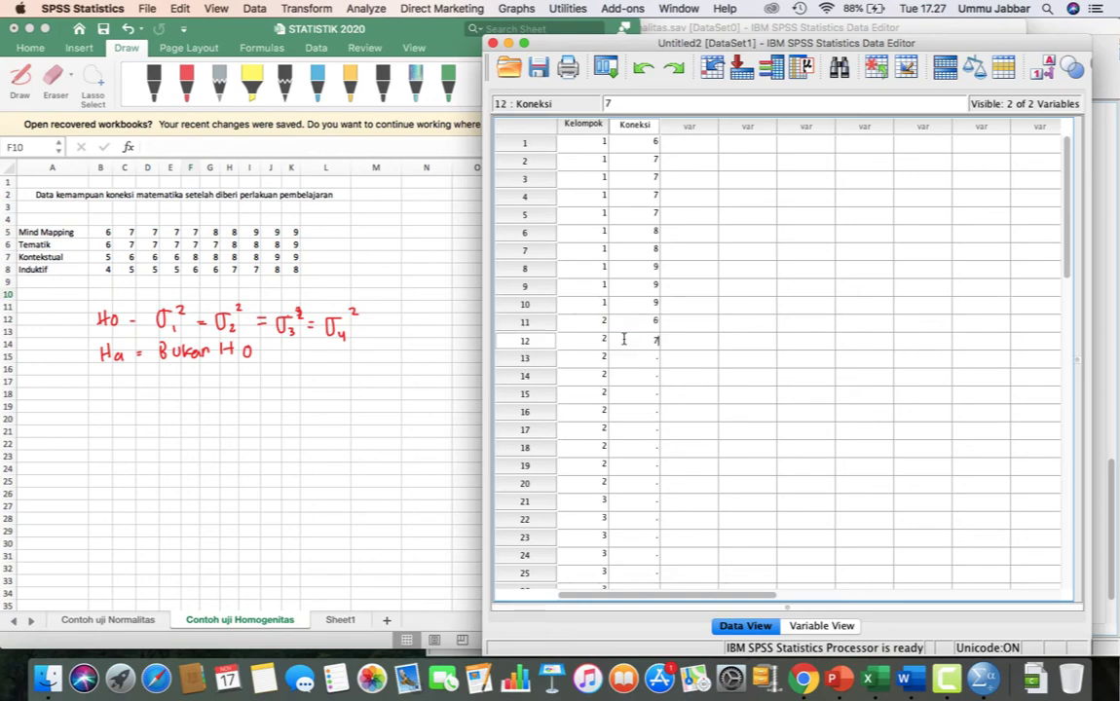
key(Return)
text(7)
key(Return)
text(7)
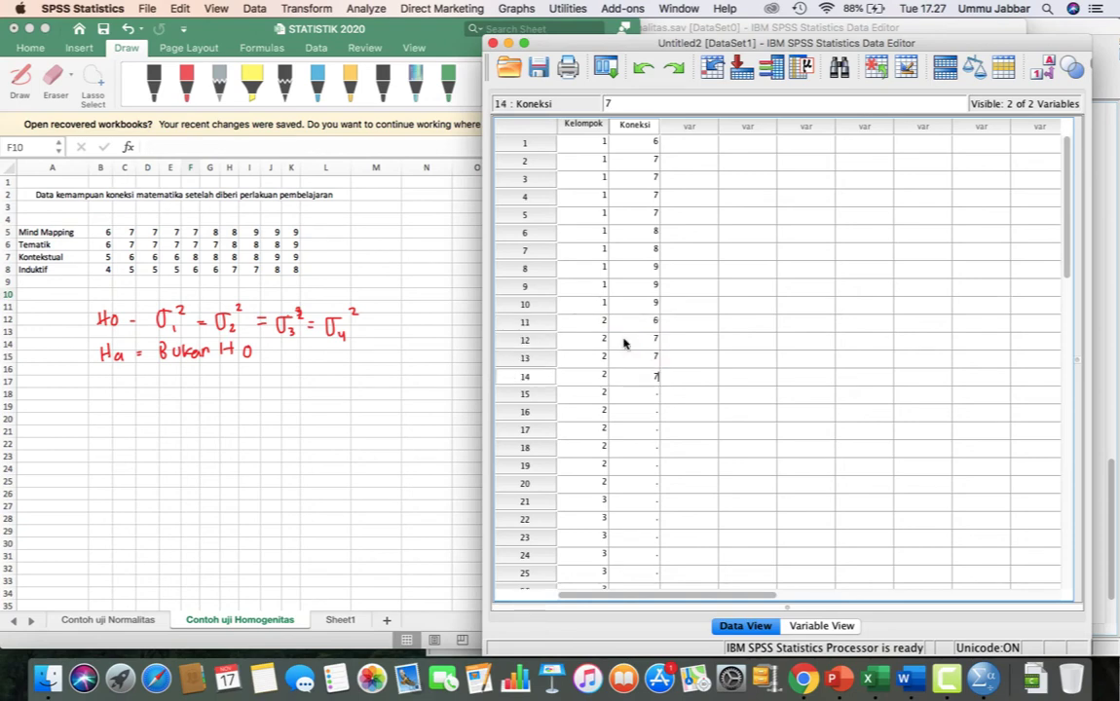
key(Return)
text(7)
key(Return)
text(7)
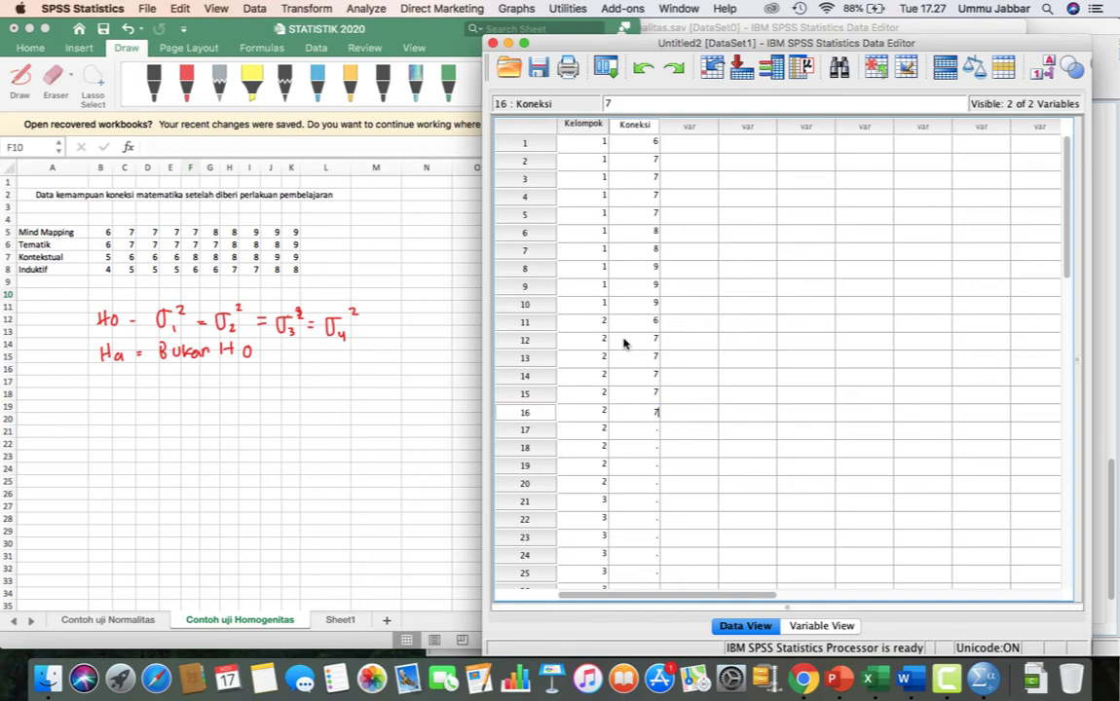
key(Return)
text(8)
key(Return)
text(8)
key(Return)
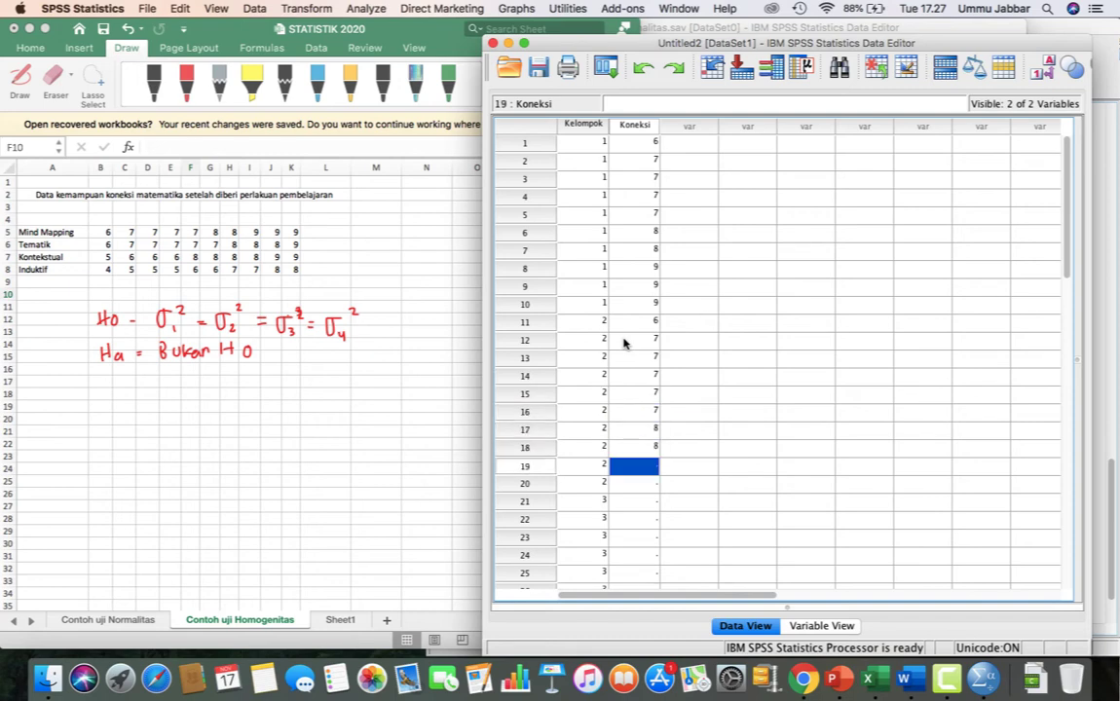
text(8)
key(Return)
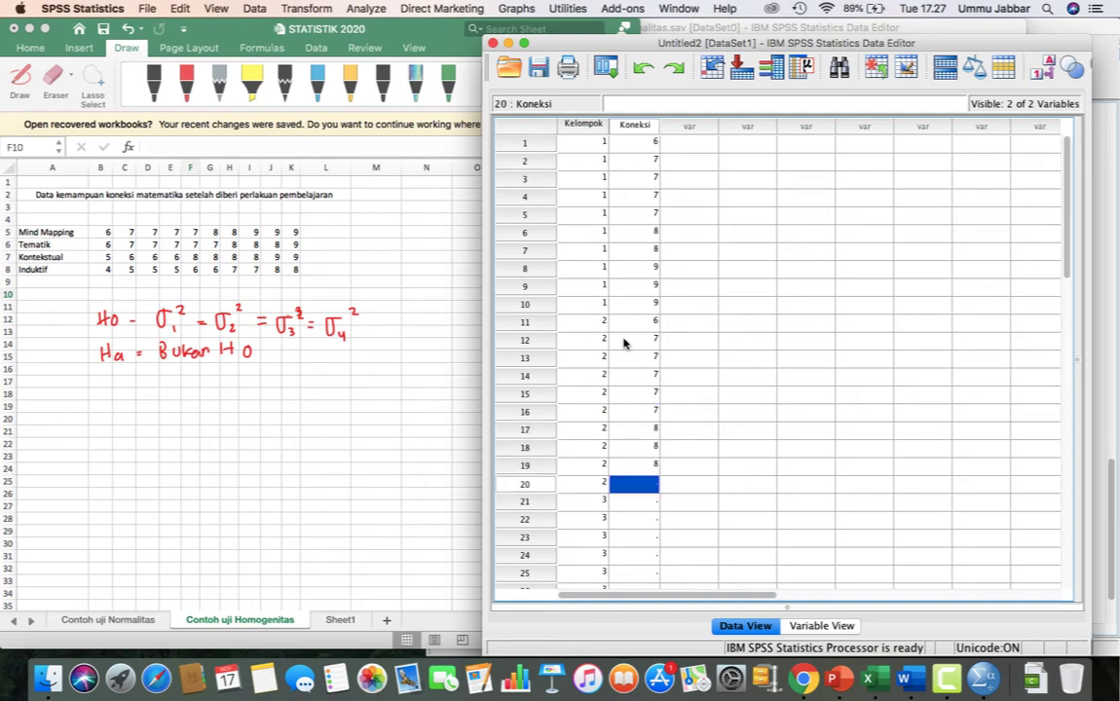
text(9)
key(Return)
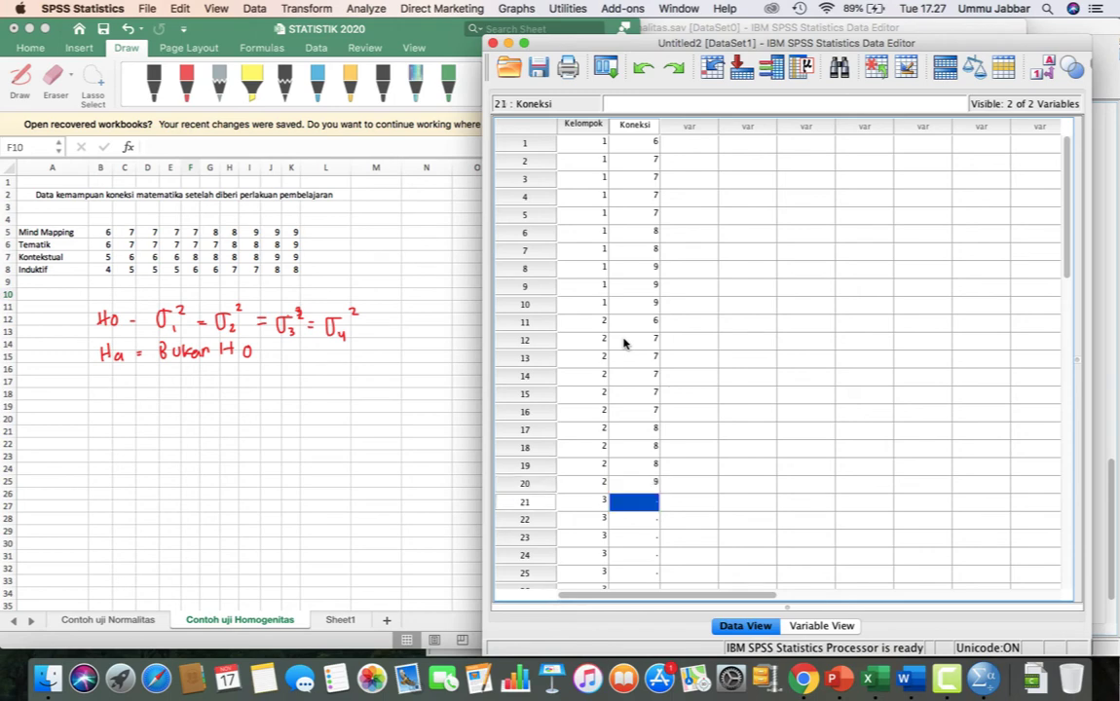
Enter the Kontekstual scores 5, 6, 6, 6, 8, 8, 8, 8, 9, 9 in the Koneksi column for cases 21 to 30
text(5)
key(Return)
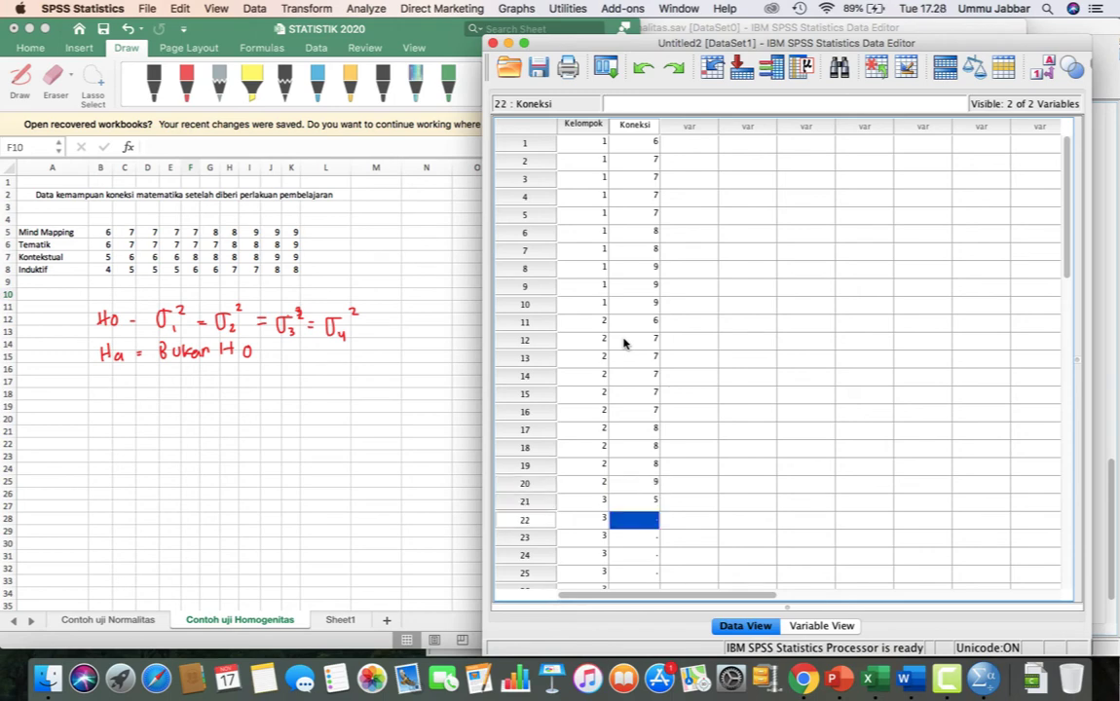
text(6)
key(Return)
text(6)
key(Return)
text(6)
key(Return)
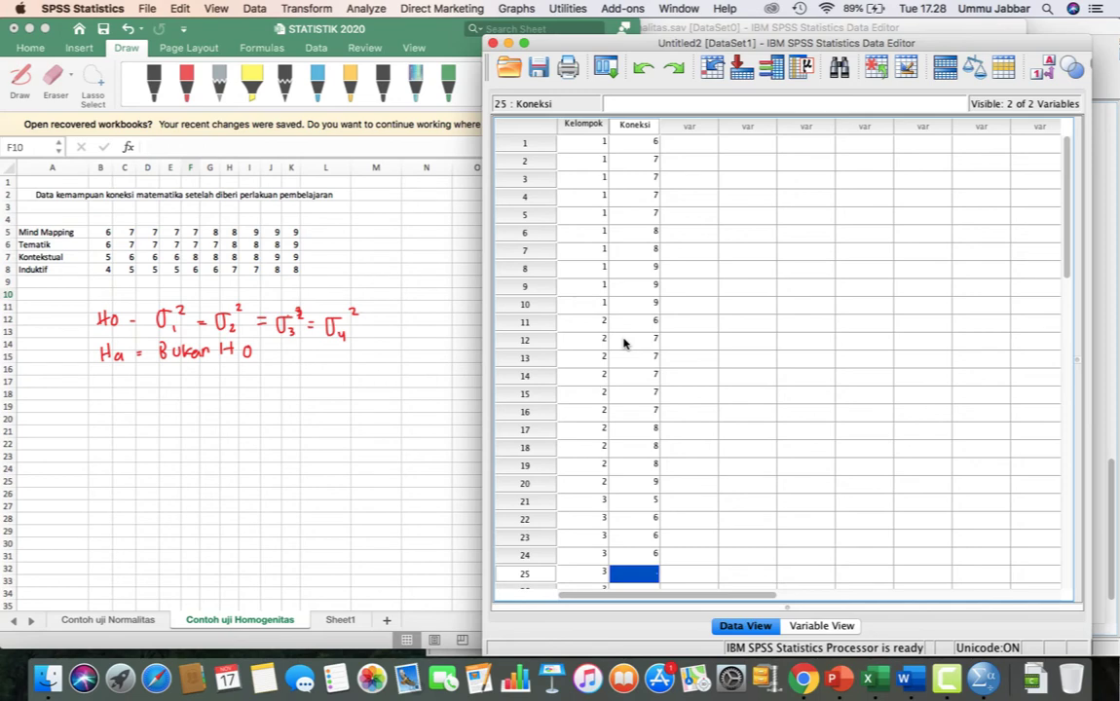
text(8)
key(Return)
text(8)
key(Return)
text(8)
key(Return)
text(8)
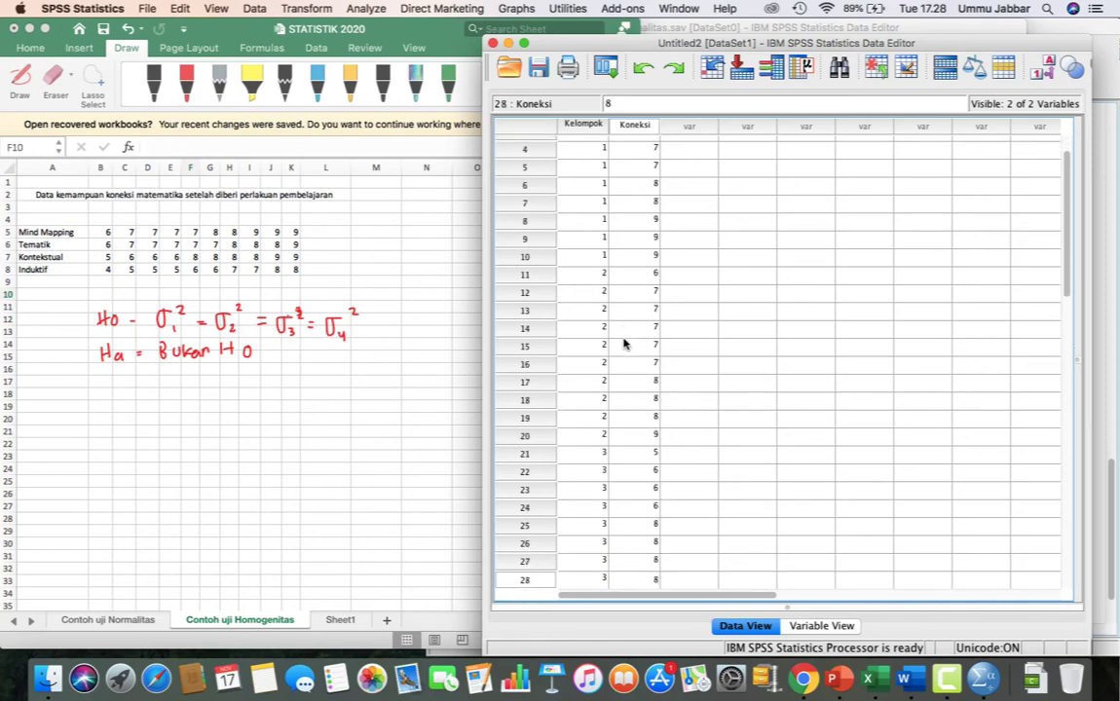
key(Return)
text(9)
key(Return)
text(9)
key(Return)
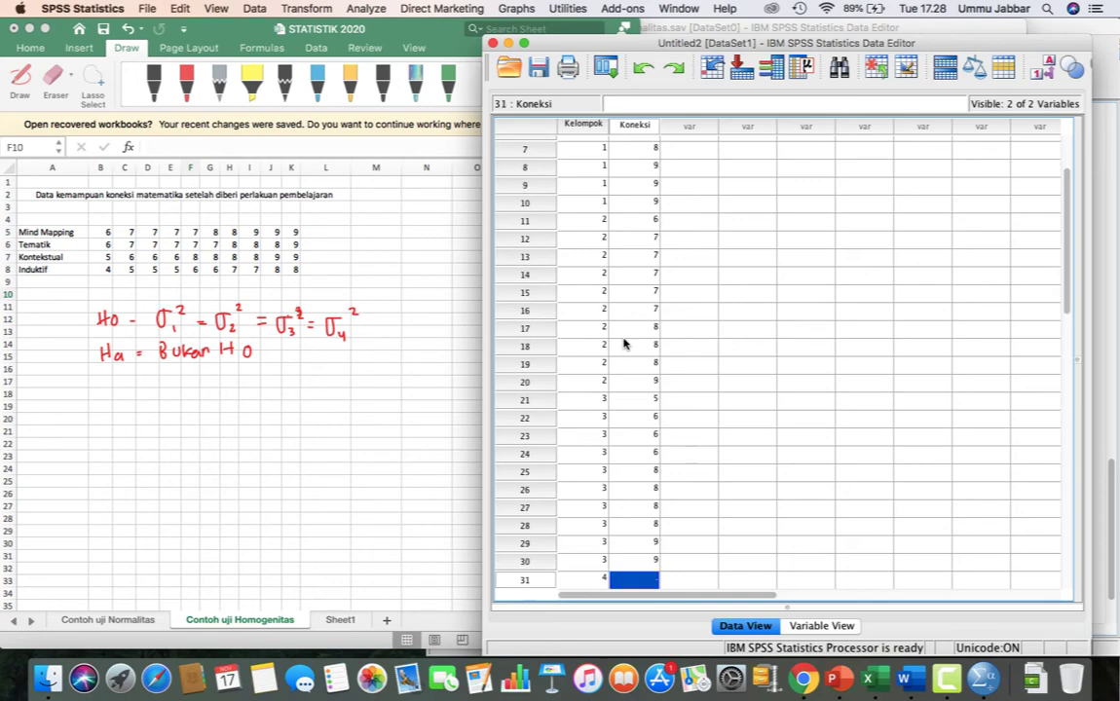
Enter the Induktif scores 4, 5, 5, 5, 6, 6, 7, 7, 8, 8 in the Koneksi column for cases 31 to 40
text(4)
key(Return)
text(5)
key(Return)
text(5)
key(Return)
text(5)
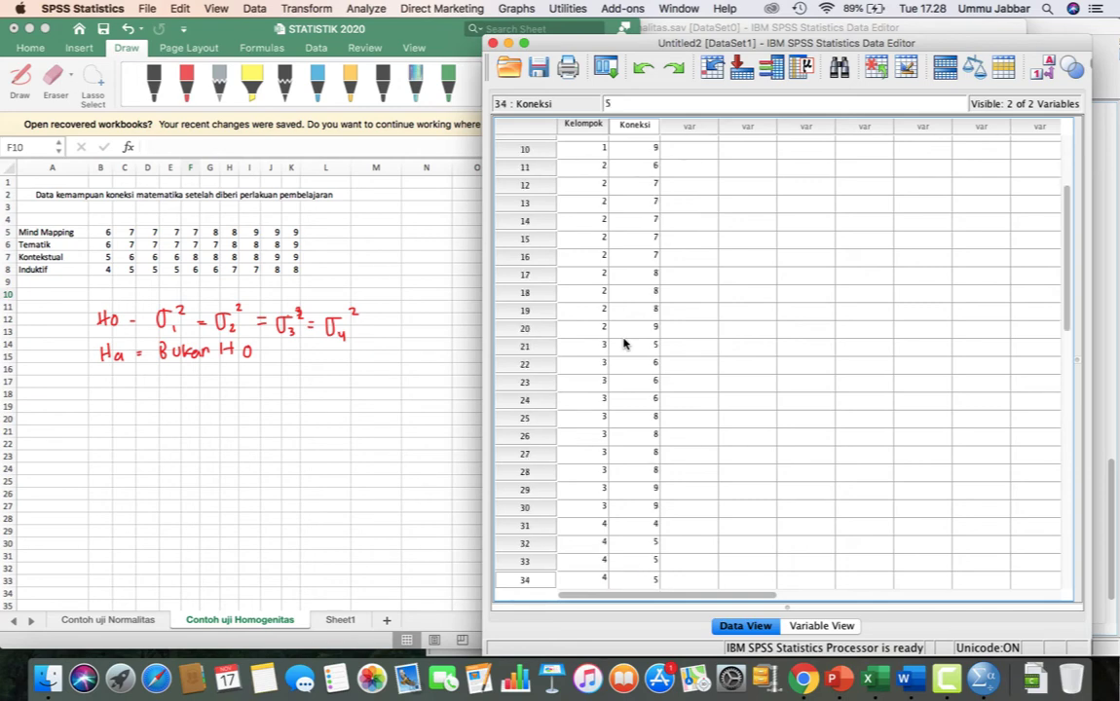
key(Return)
text(6)
key(Return)
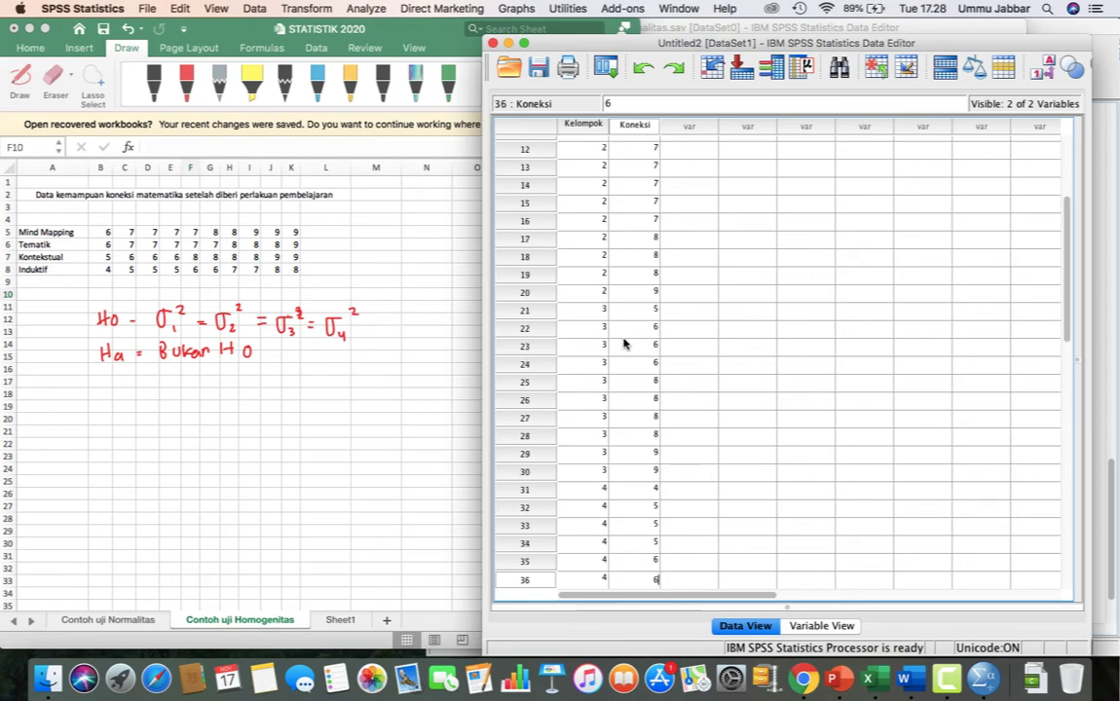
text(6)
key(Return)
text(7)
key(Return)
text(7)
key(Return)
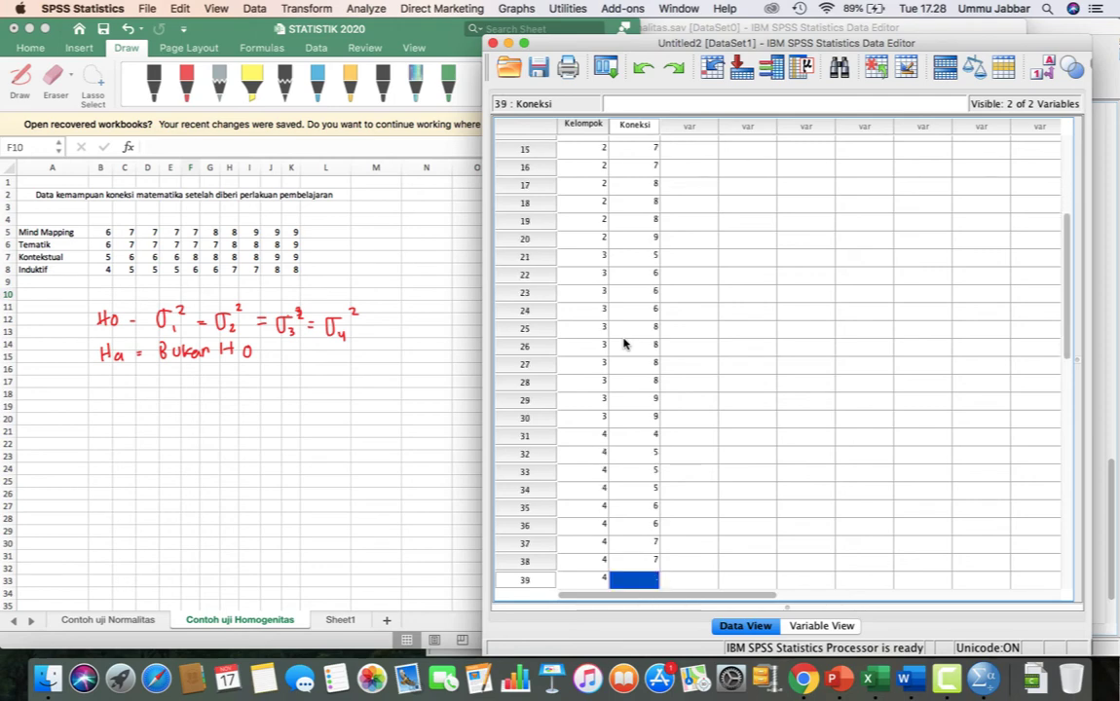
text(8)
key(Return)
text(8)
key(Return)
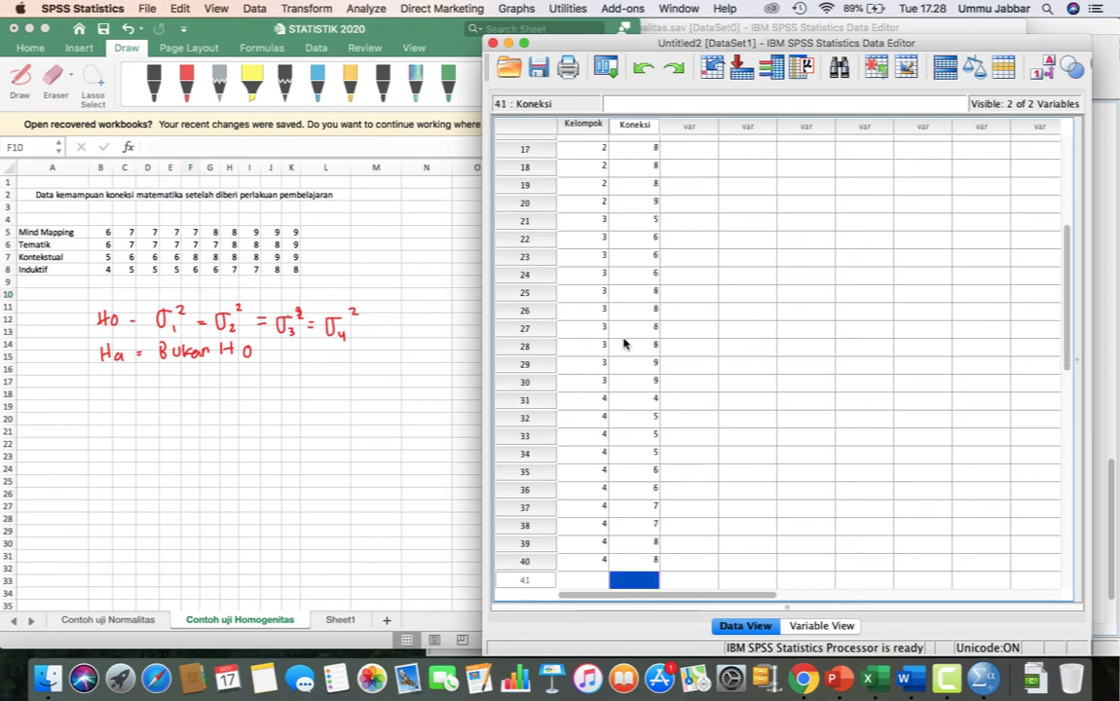
Enlarge the Data Editor window of the untitled dataset to fill the screen
scroll(716, 326, up, 5)
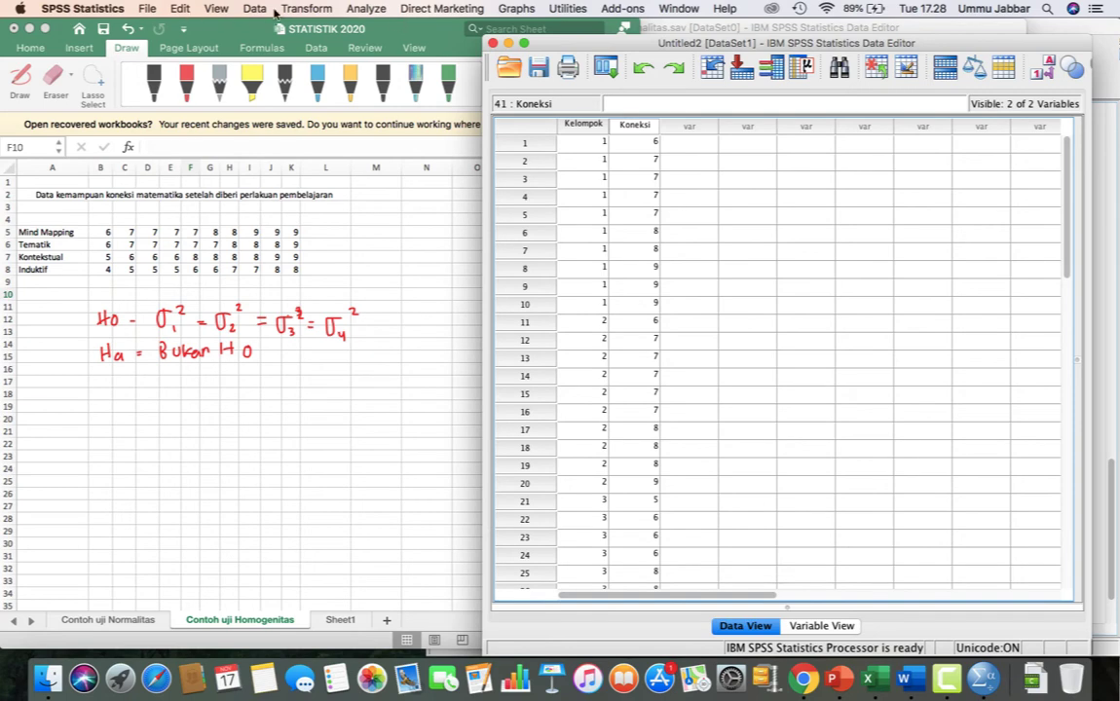
click(368, 9)
mouse_move(441, 9)
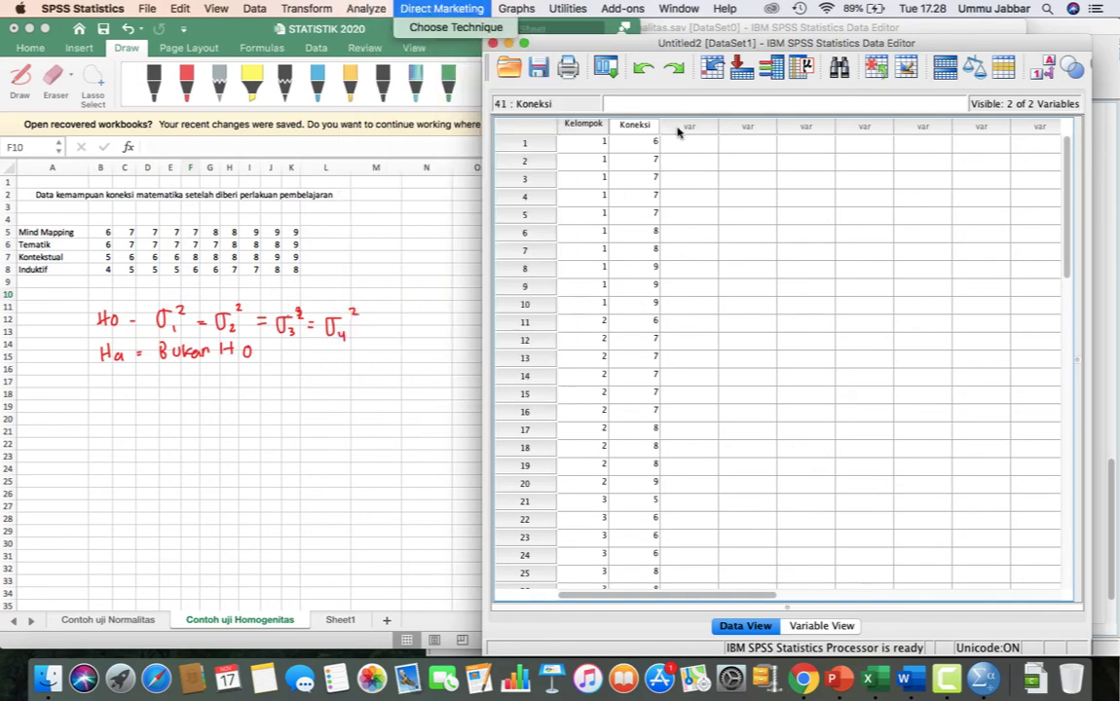
click(522, 44)
click(522, 44)
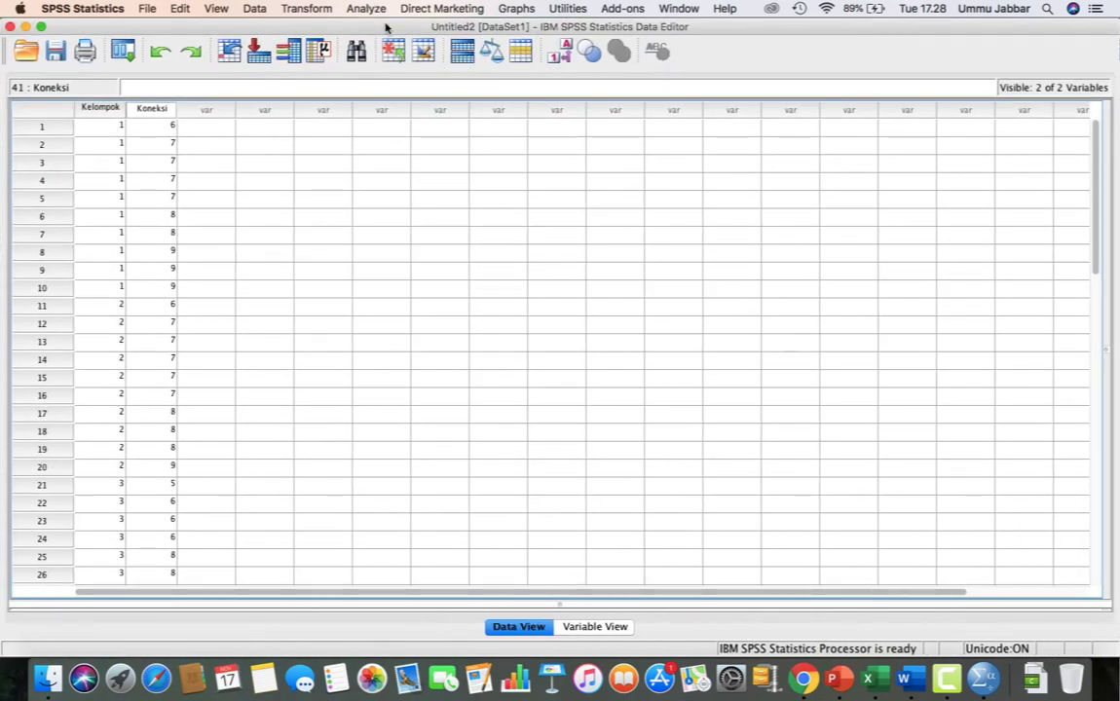
Set up a univariate general linear model with Koneksi as the dependent variable and Kelompok as the fixed factor
click(365, 9)
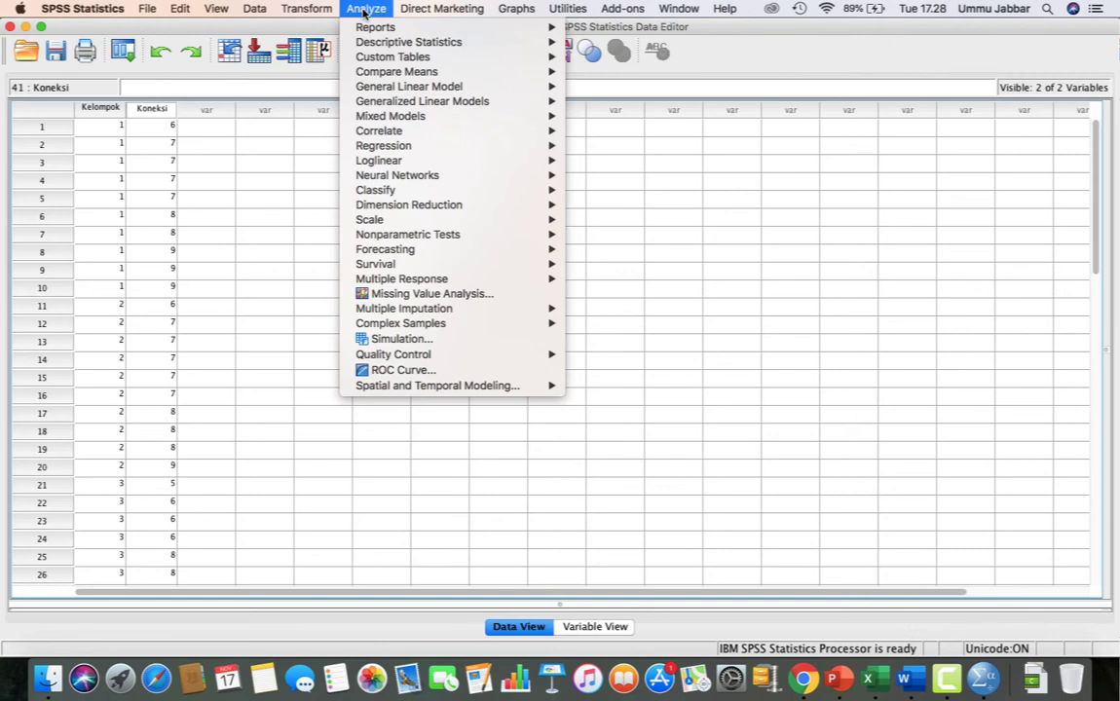
mouse_move(447, 86)
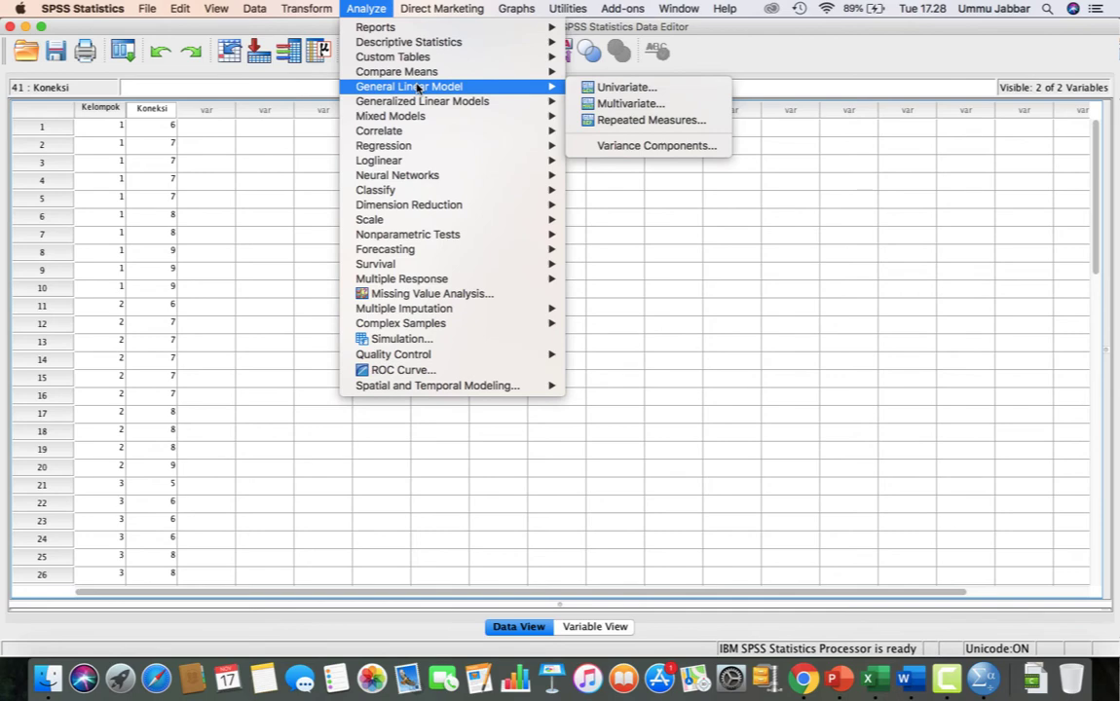
click(602, 86)
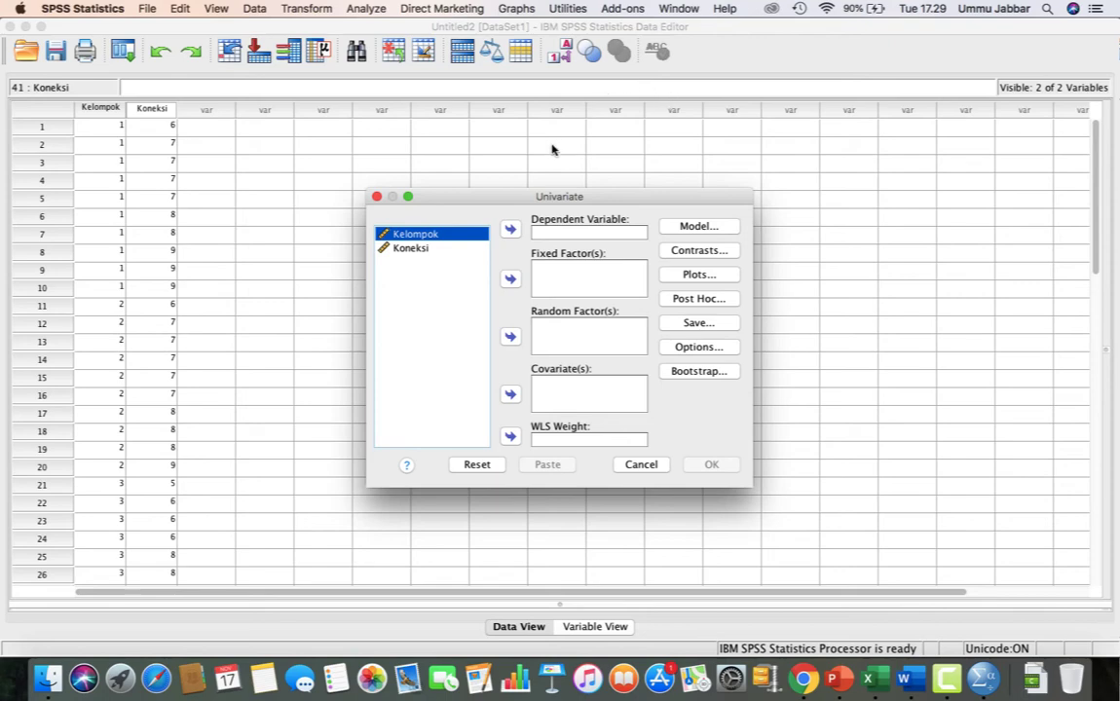
click(410, 249)
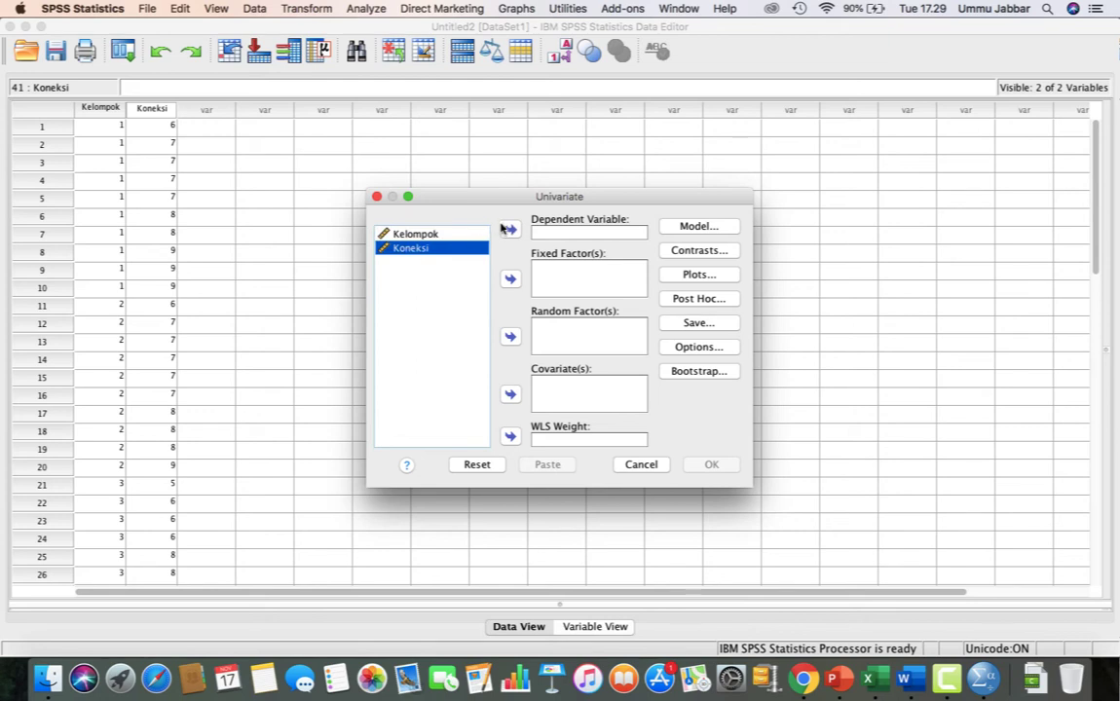
double_click(410, 250)
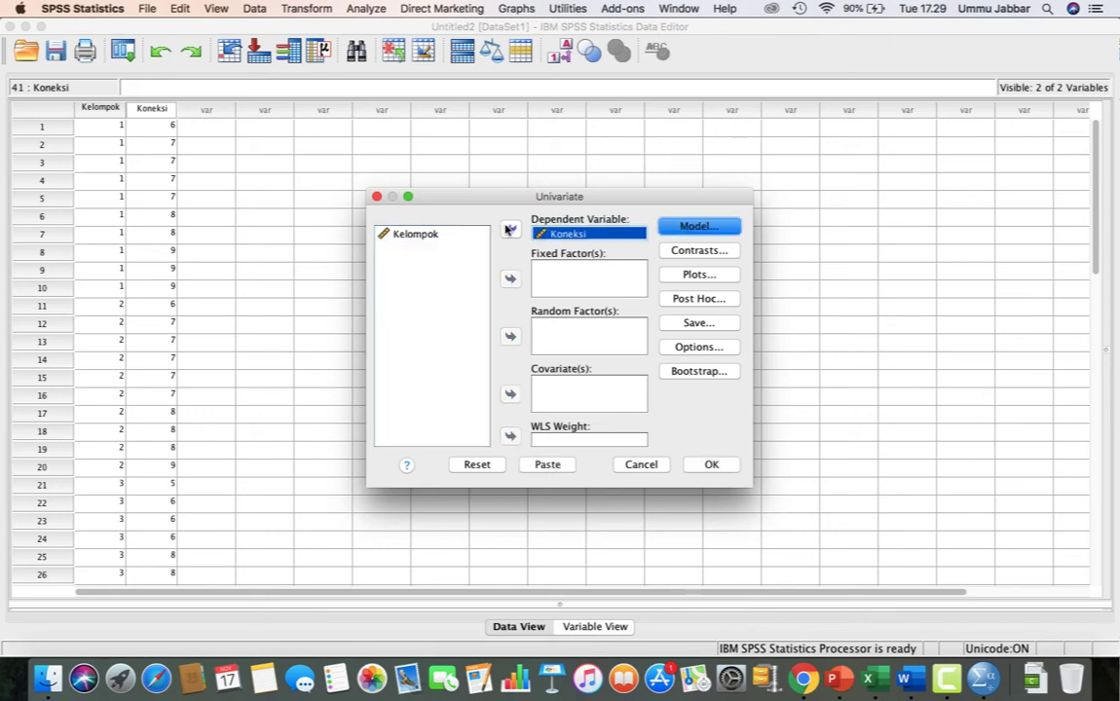
click(435, 238)
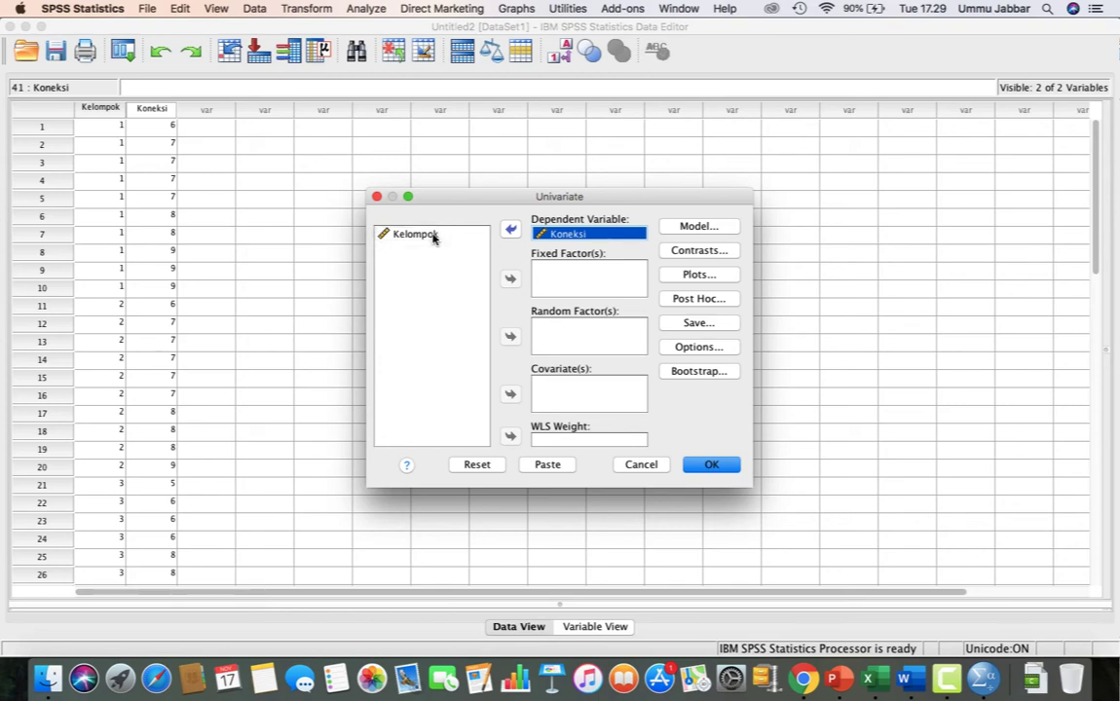
click(434, 237)
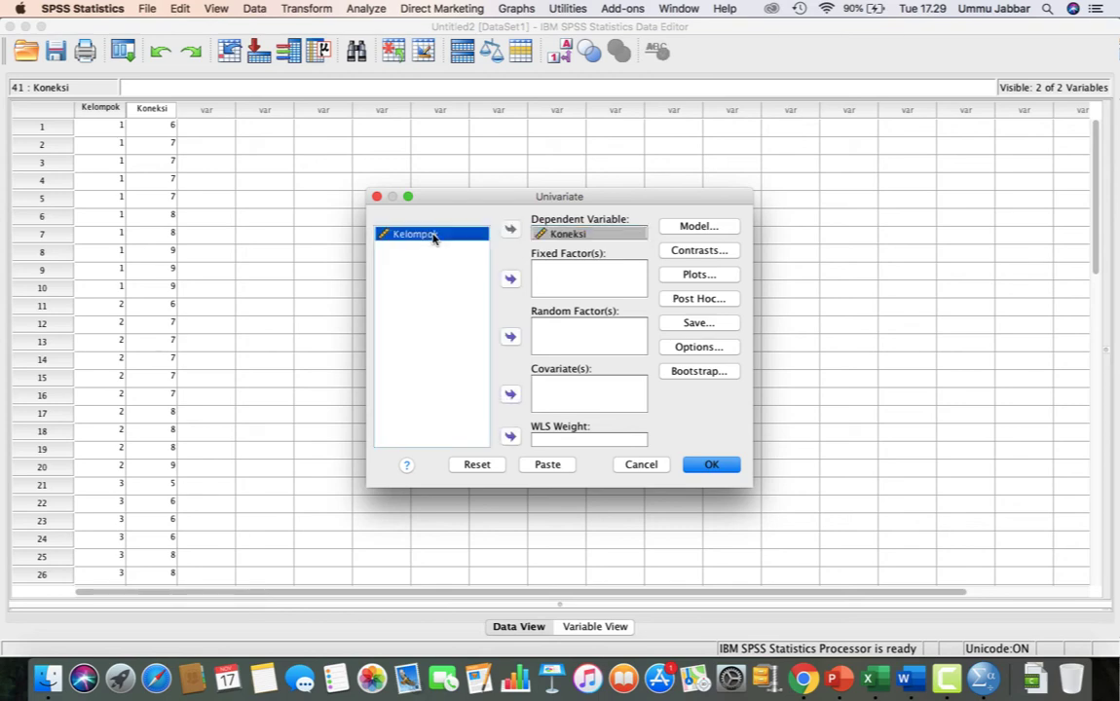
click(508, 279)
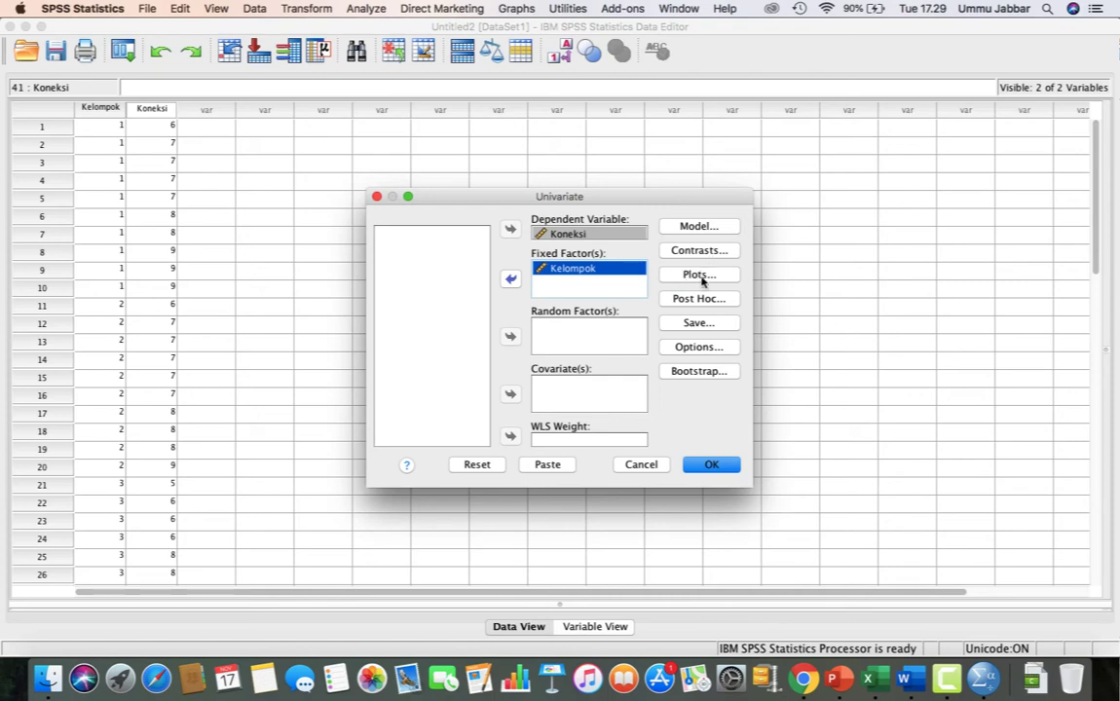
Request estimated marginal means for (OVERALL) and homogeneity tests in the univariate options, and run the analysis
click(700, 348)
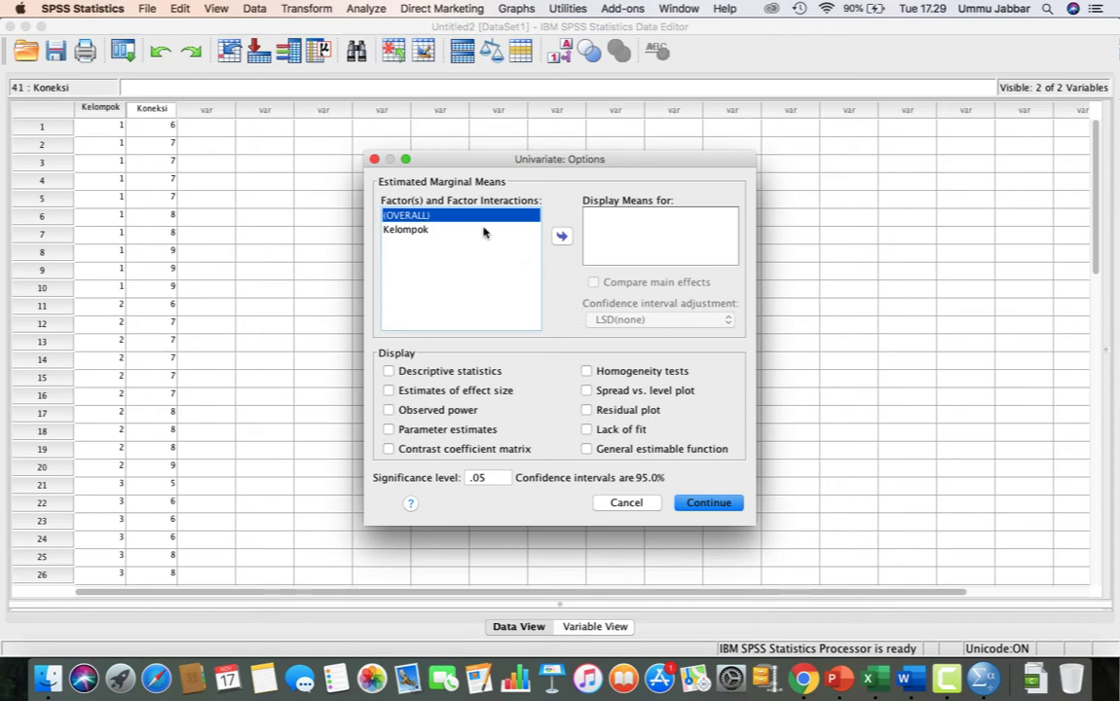
click(563, 239)
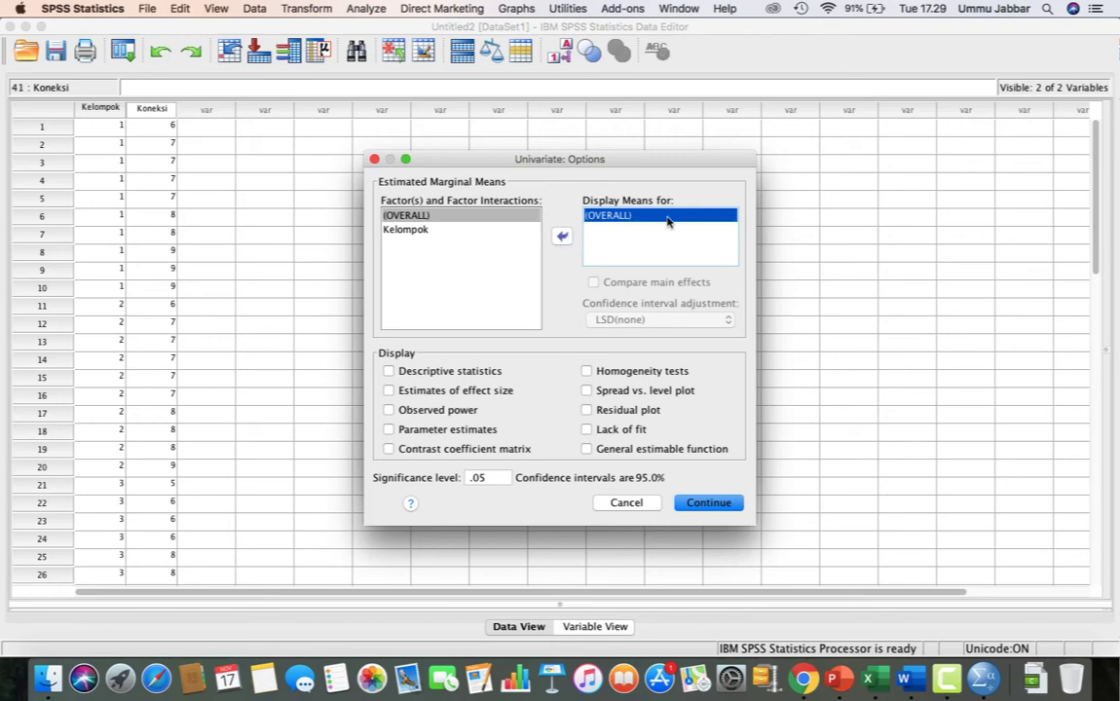
click(587, 371)
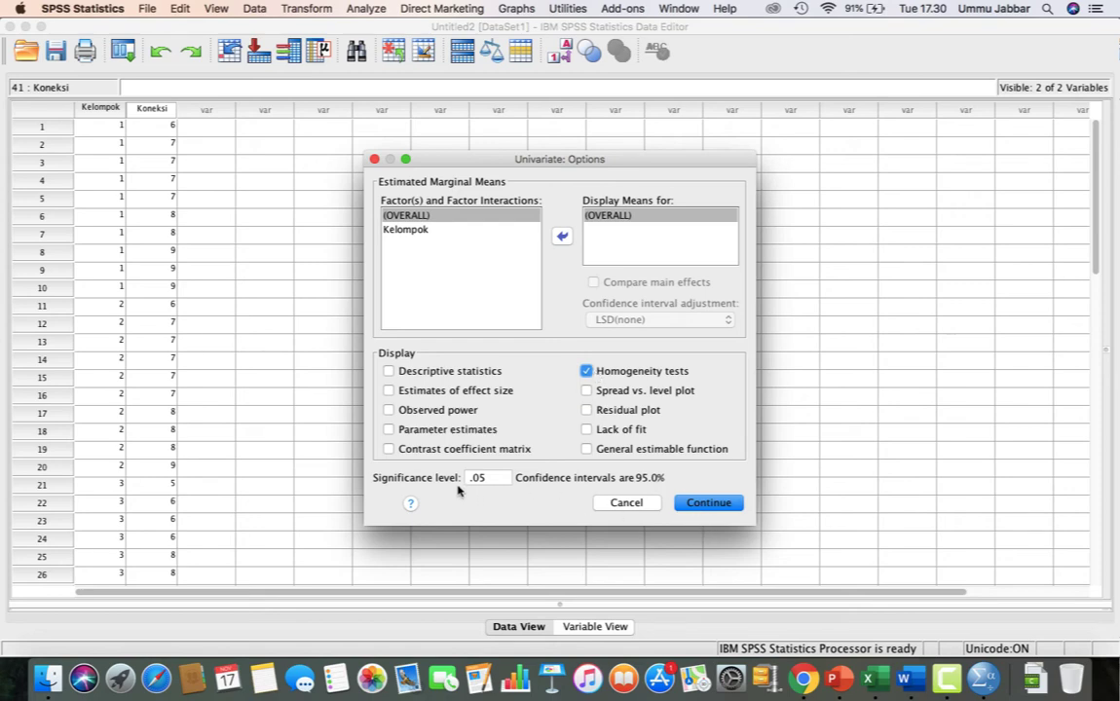
click(710, 502)
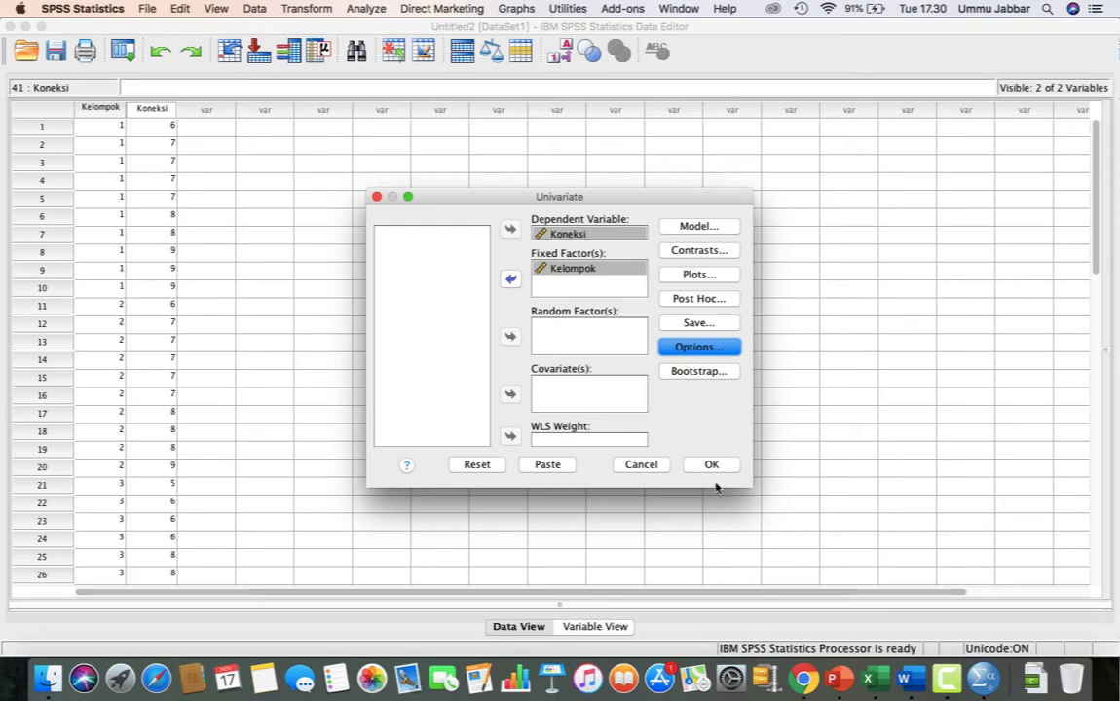
click(713, 465)
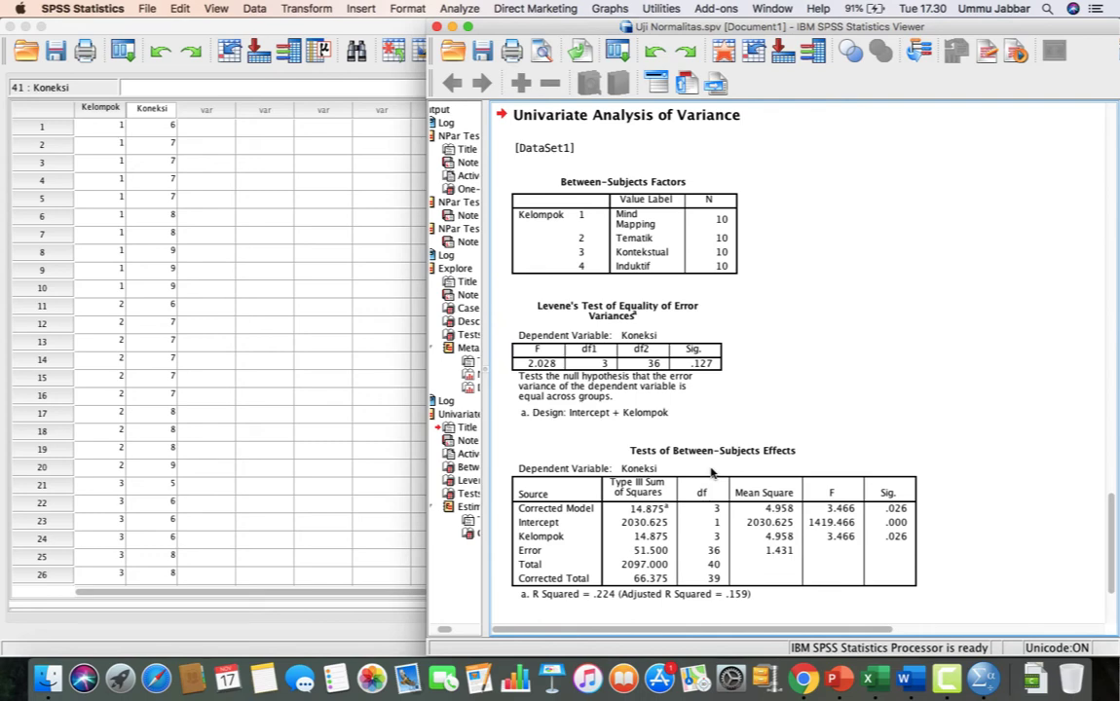
Examine the Univariate Analysis of Variance output, especially the significance value in Levene's Test of Equality of Error Variances for Koneksi
click(711, 473)
scroll(711, 471, down, 1)
scroll(711, 473, down, 2)
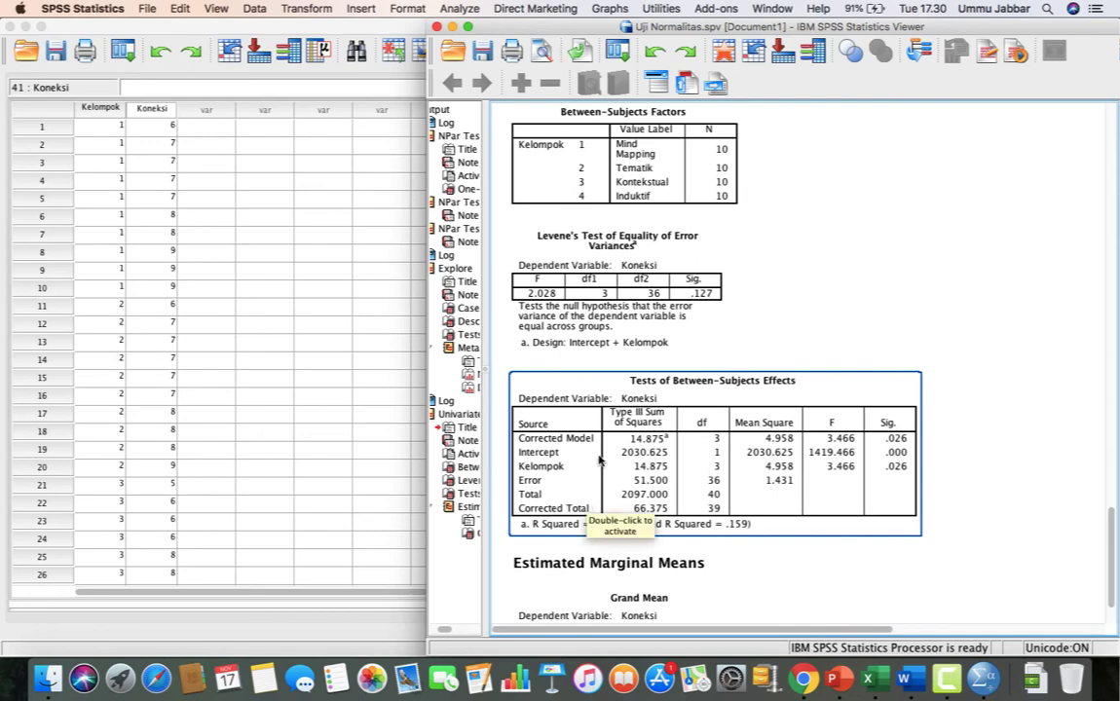
scroll(599, 460, up, 1)
scroll(599, 459, up, 1)
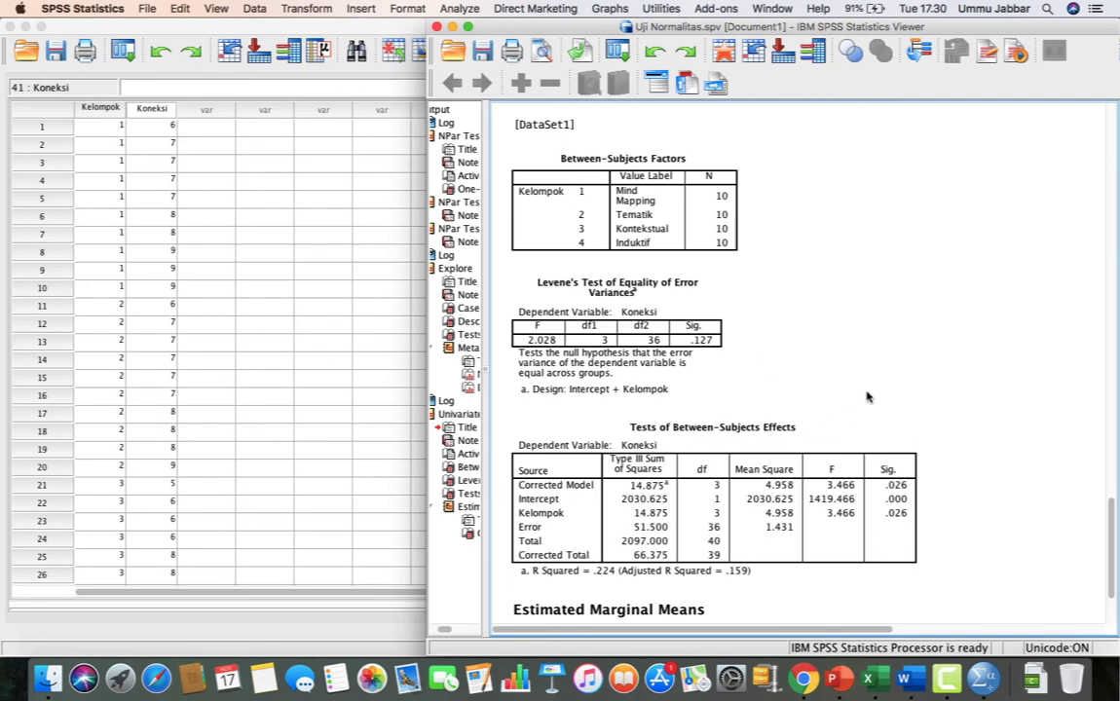
scroll(822, 392, down, 5)
scroll(847, 394, up, 1)
scroll(866, 394, up, 6)
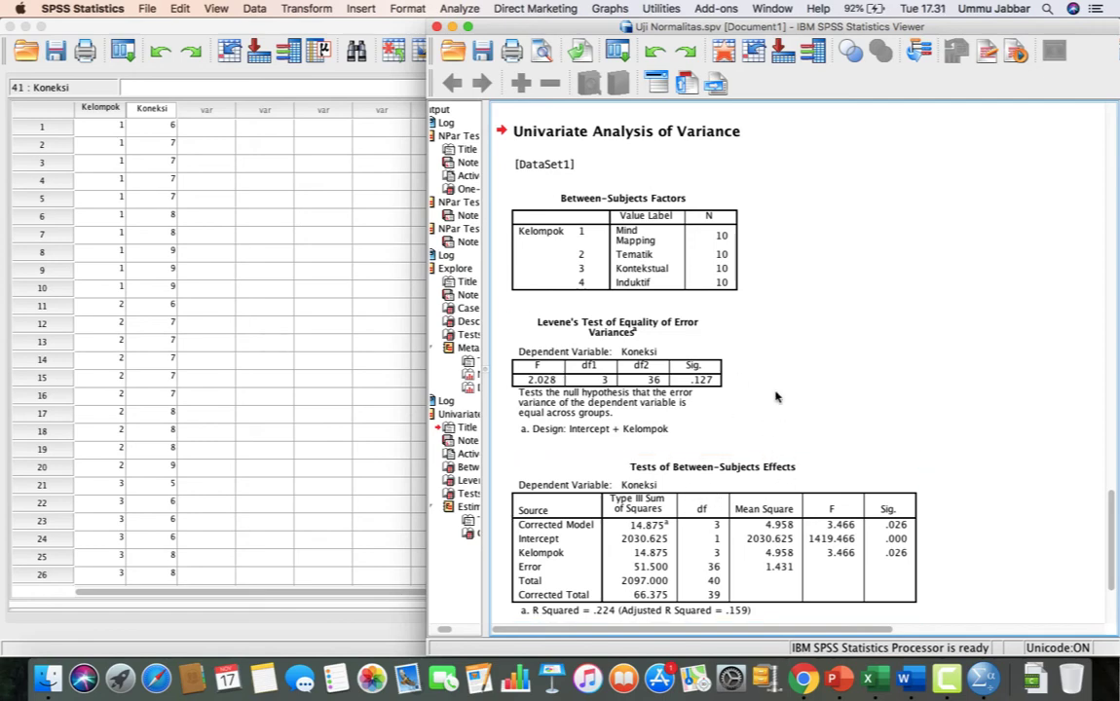
click(686, 292)
click(656, 362)
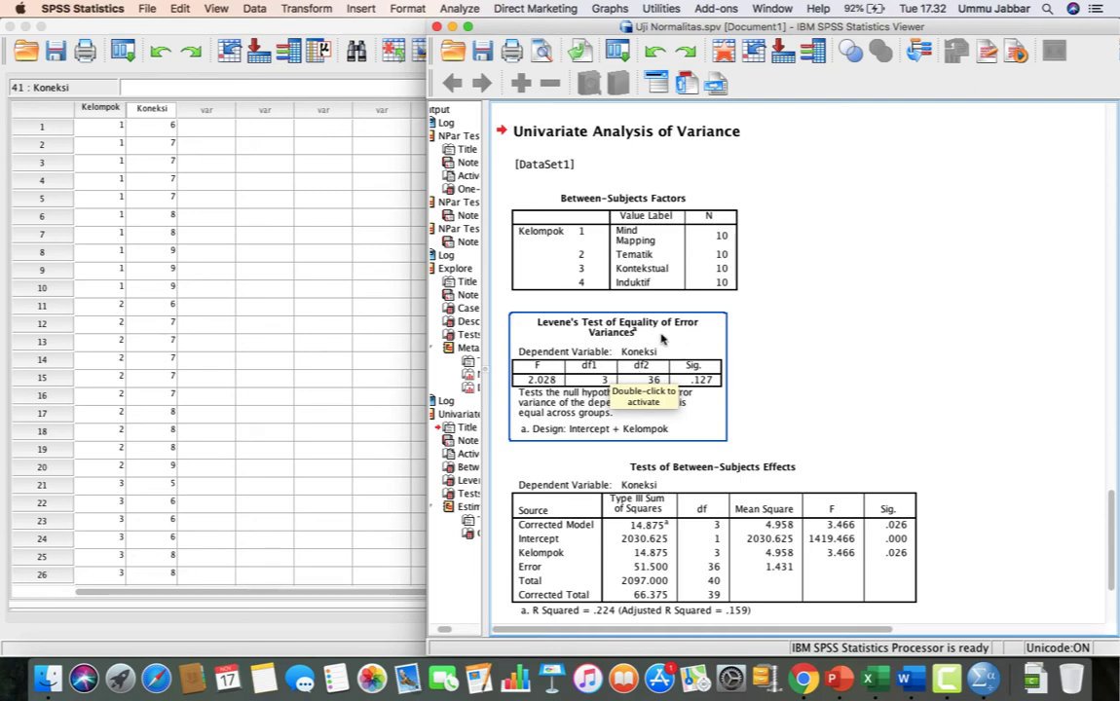
click(799, 335)
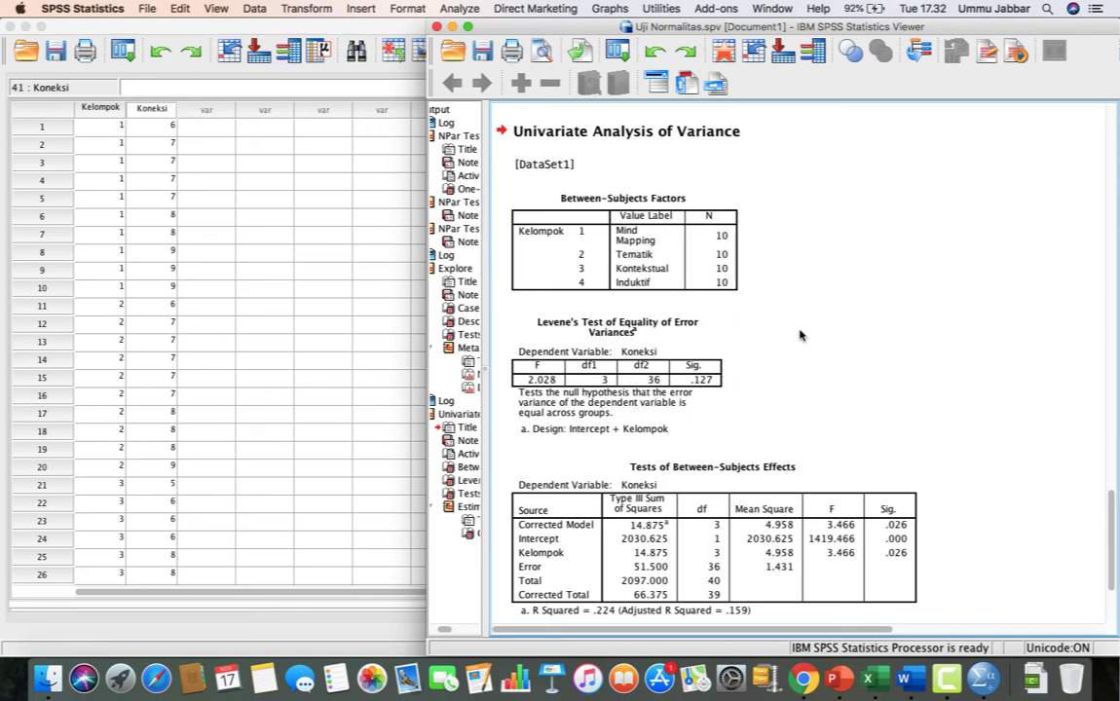
Review the Levene's test table for Koneksi and the Tests of Between-Subjects Effects table in the univariate output
click(638, 326)
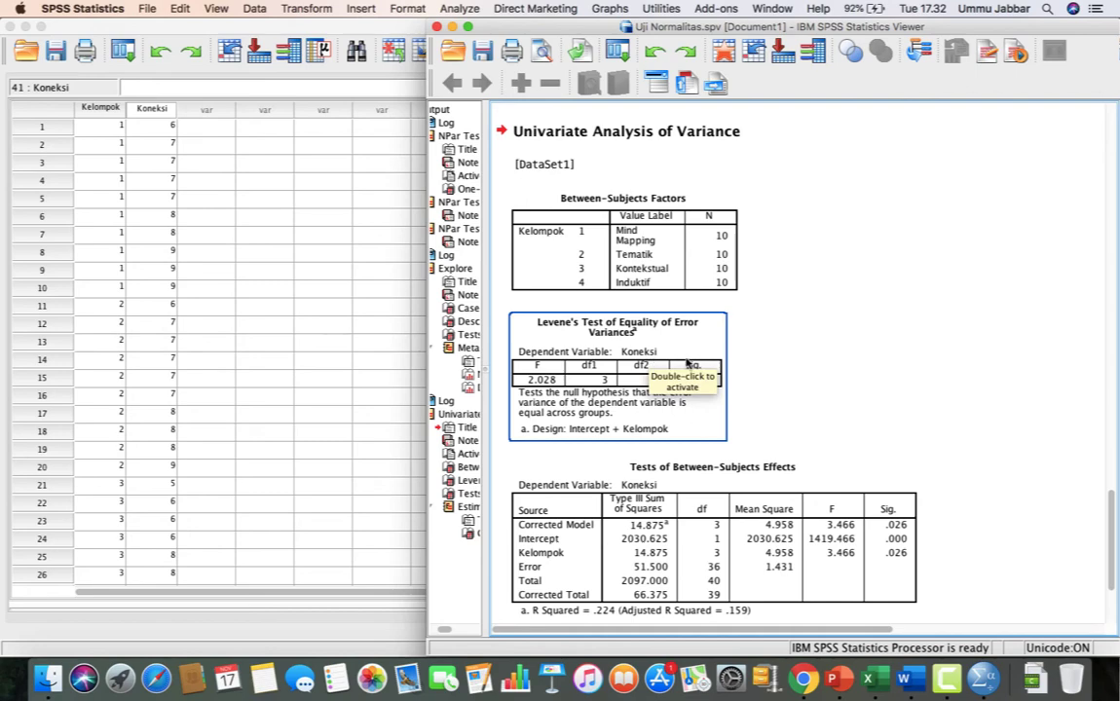
click(855, 346)
click(687, 378)
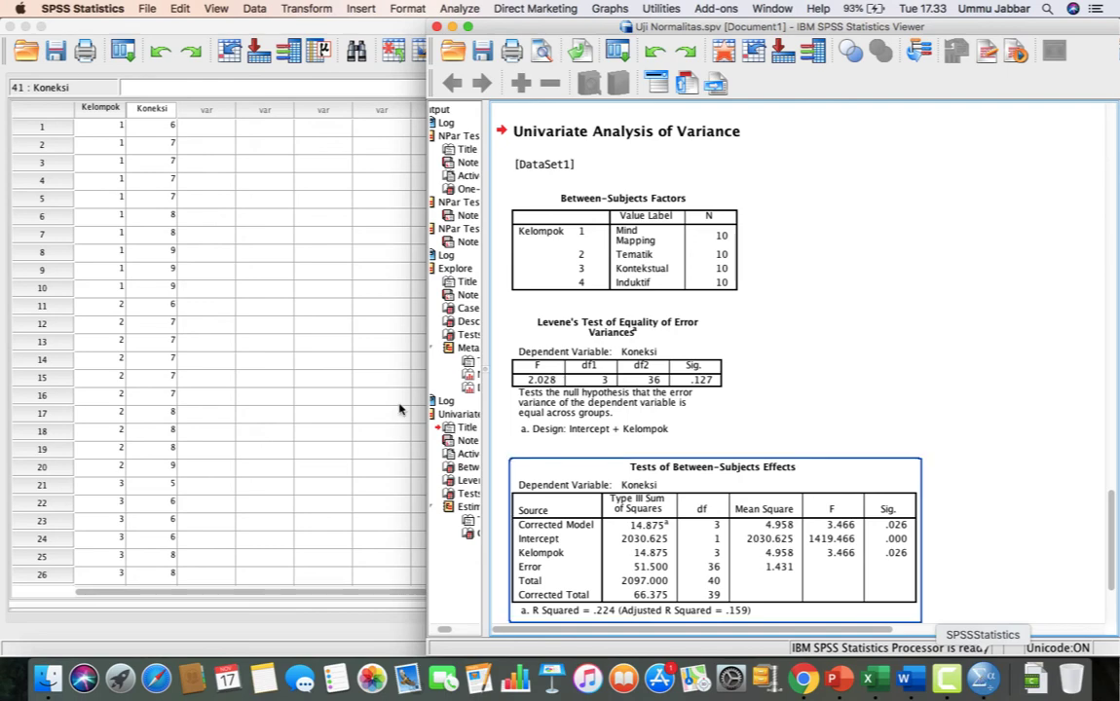
Return to the Data Editor and set up a One-Way ANOVA with Koneksi as the dependent variable and Kelompok as the factor
click(269, 312)
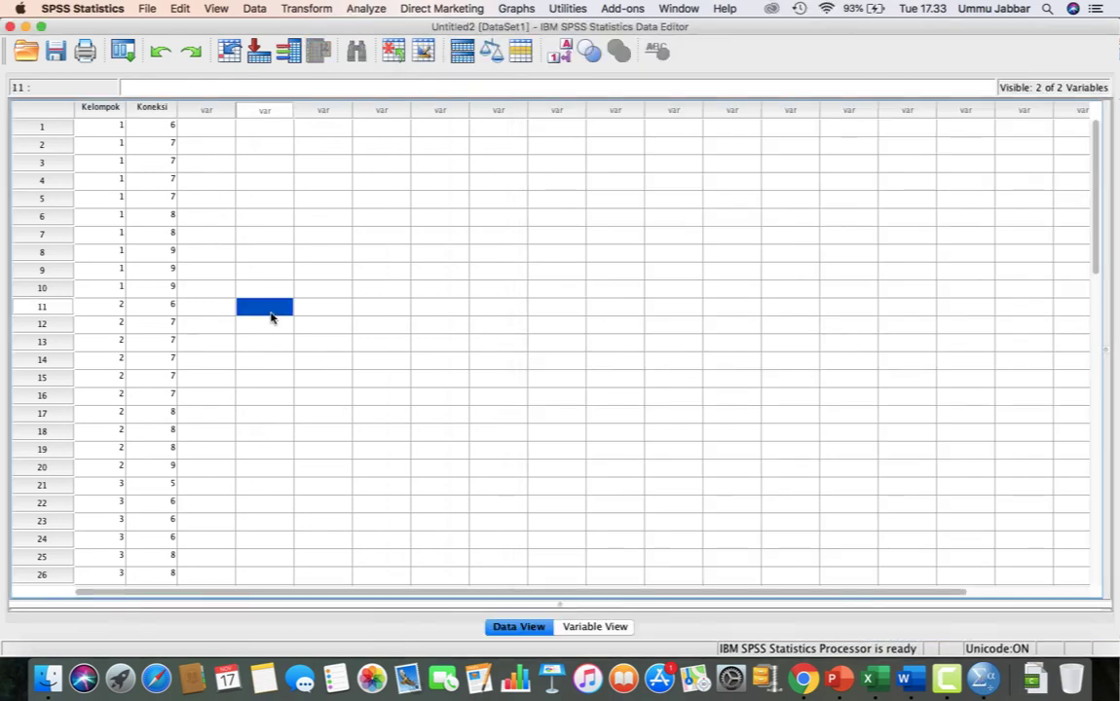
click(408, 387)
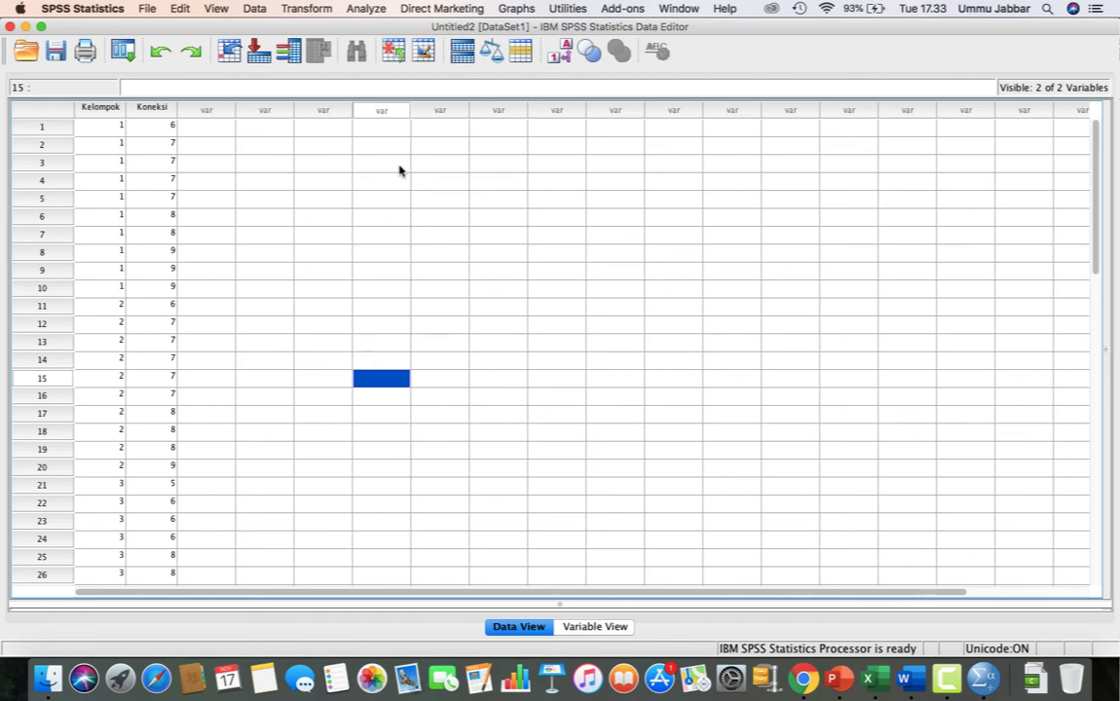
click(358, 18)
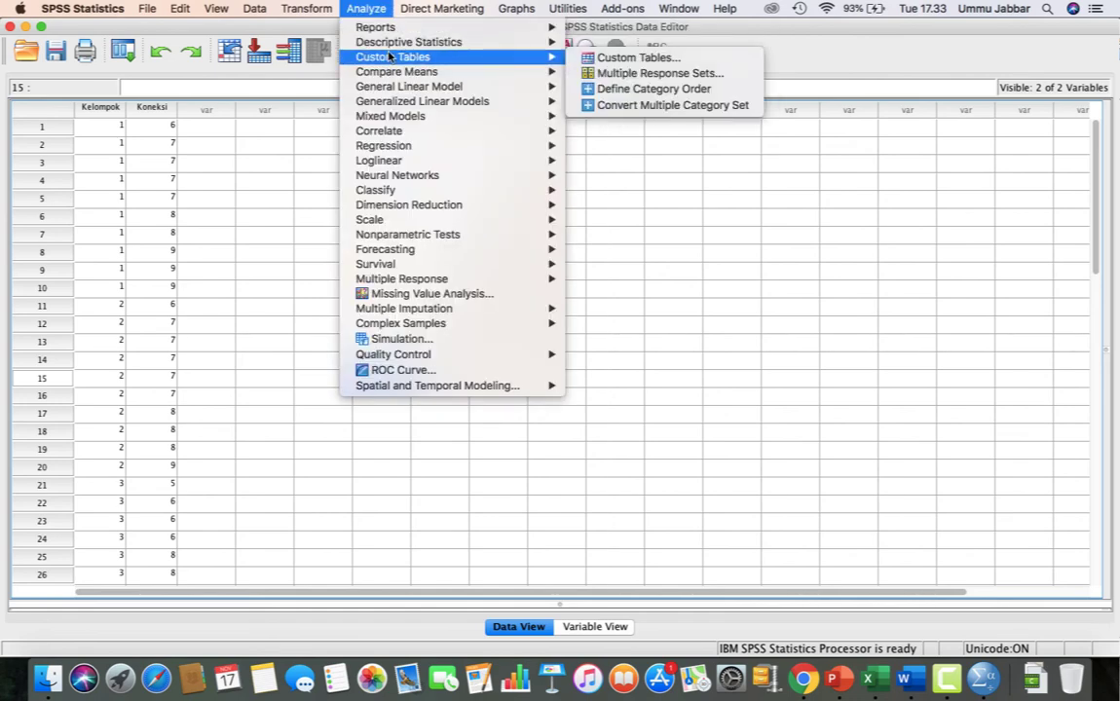
mouse_move(390, 72)
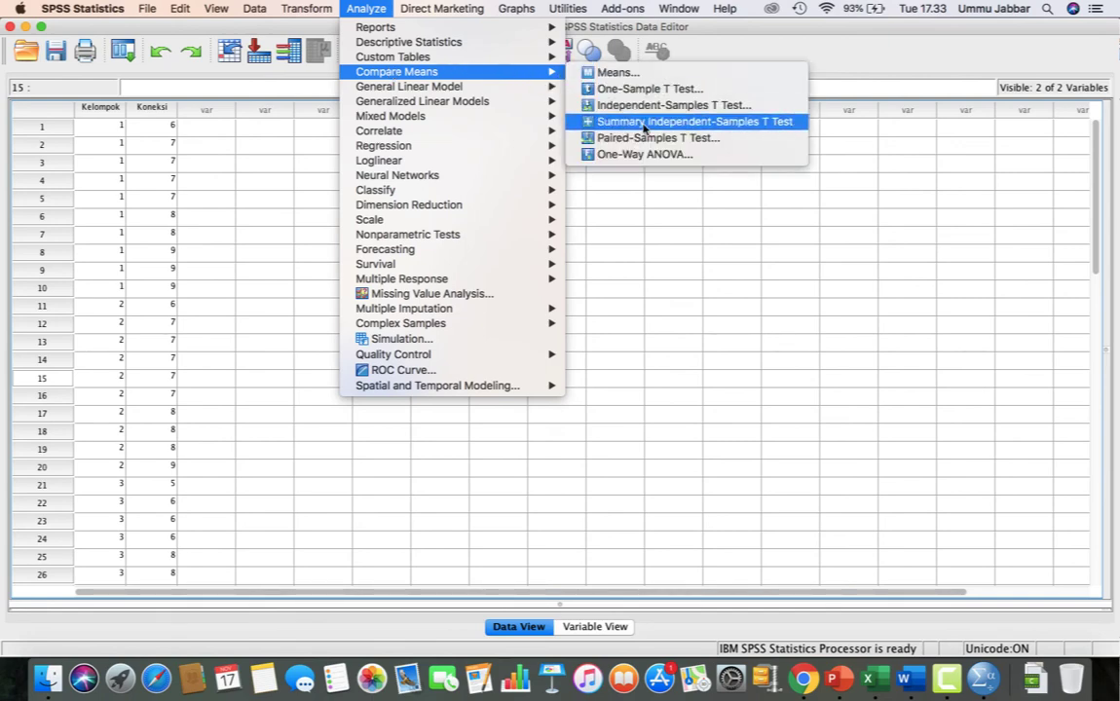
click(644, 154)
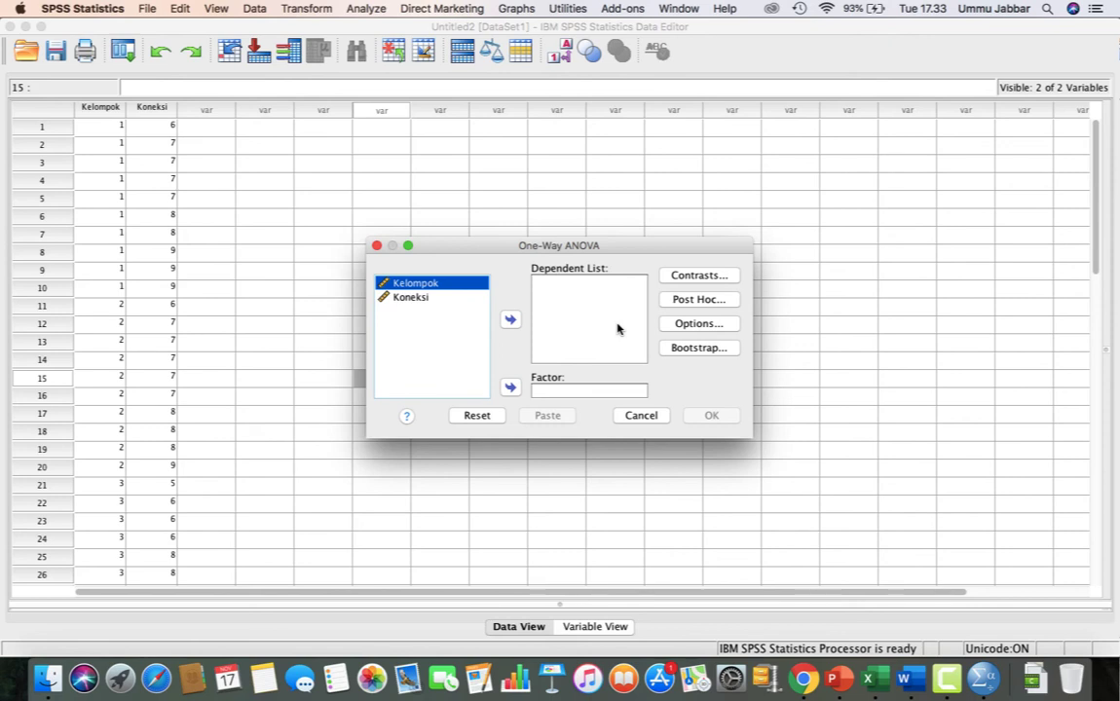
click(417, 298)
click(513, 322)
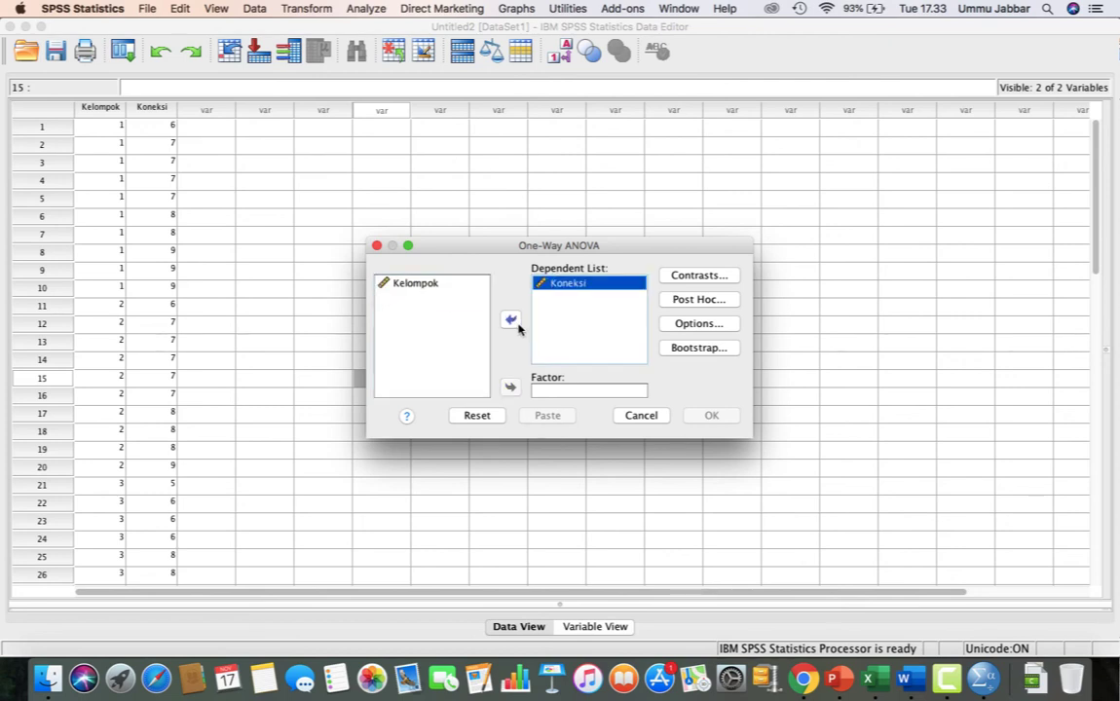
click(420, 283)
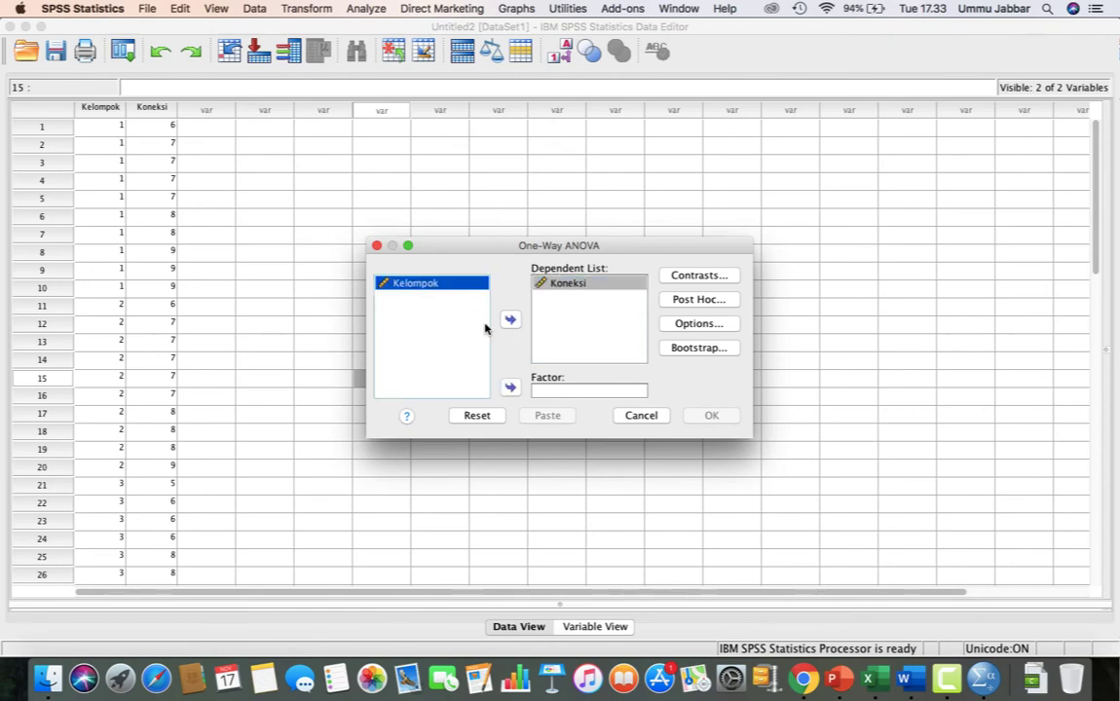
click(510, 386)
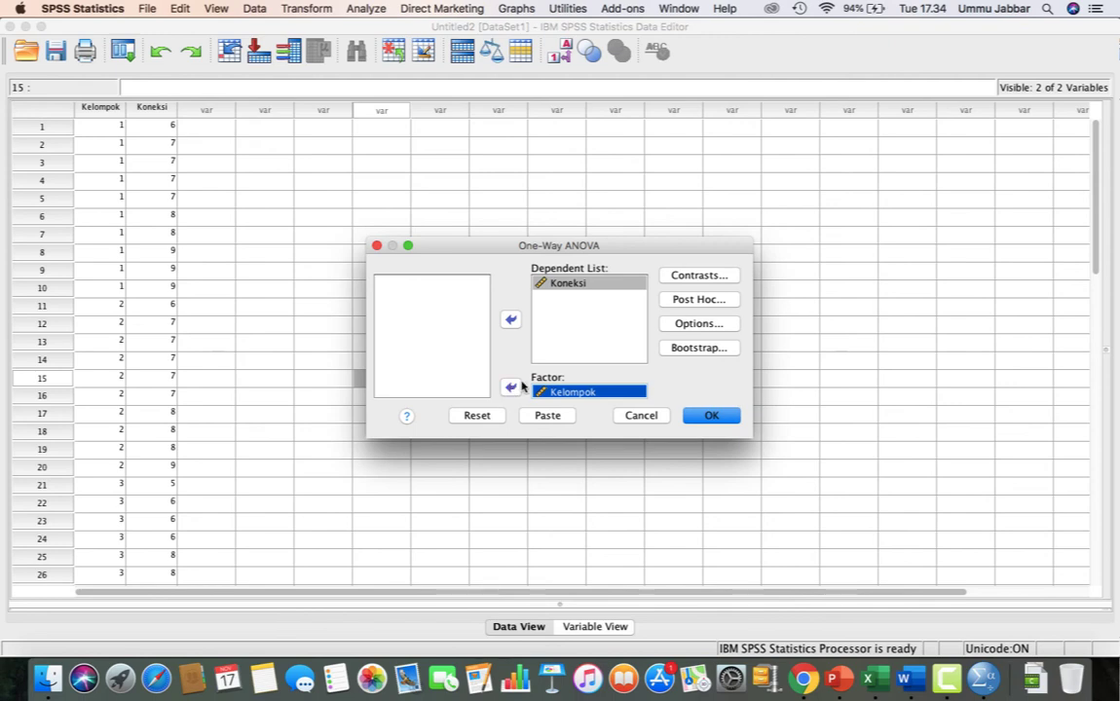
Request the homogeneity of variance test in the One-Way ANOVA options and run the analysis
click(687, 326)
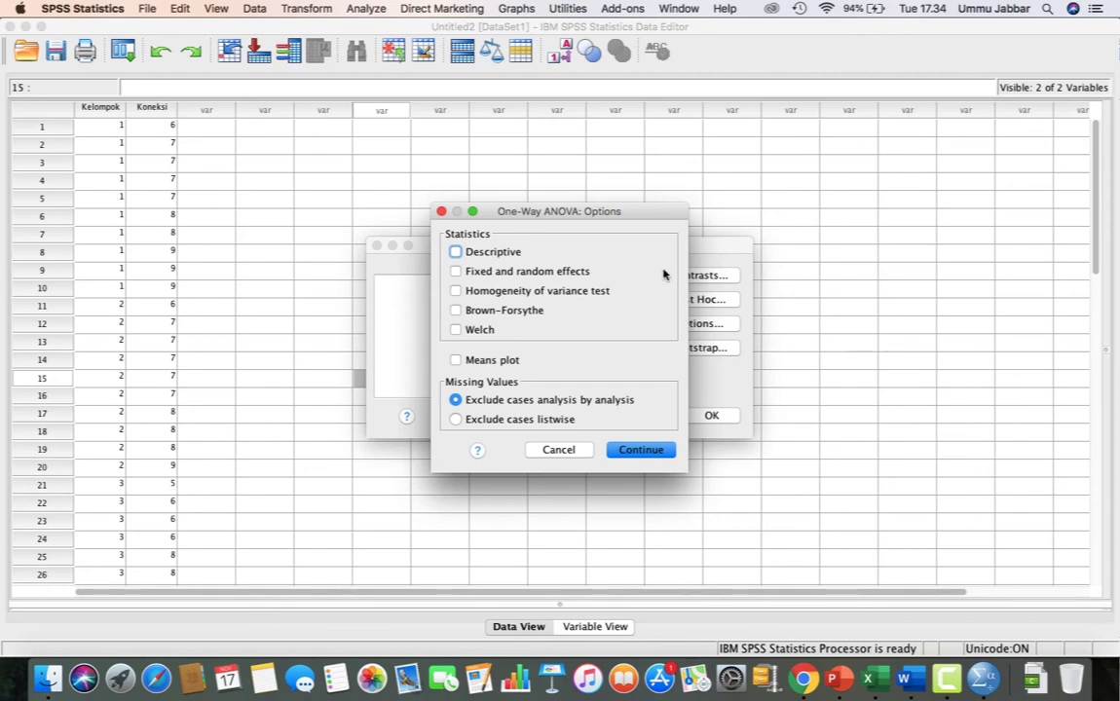
click(548, 297)
click(654, 451)
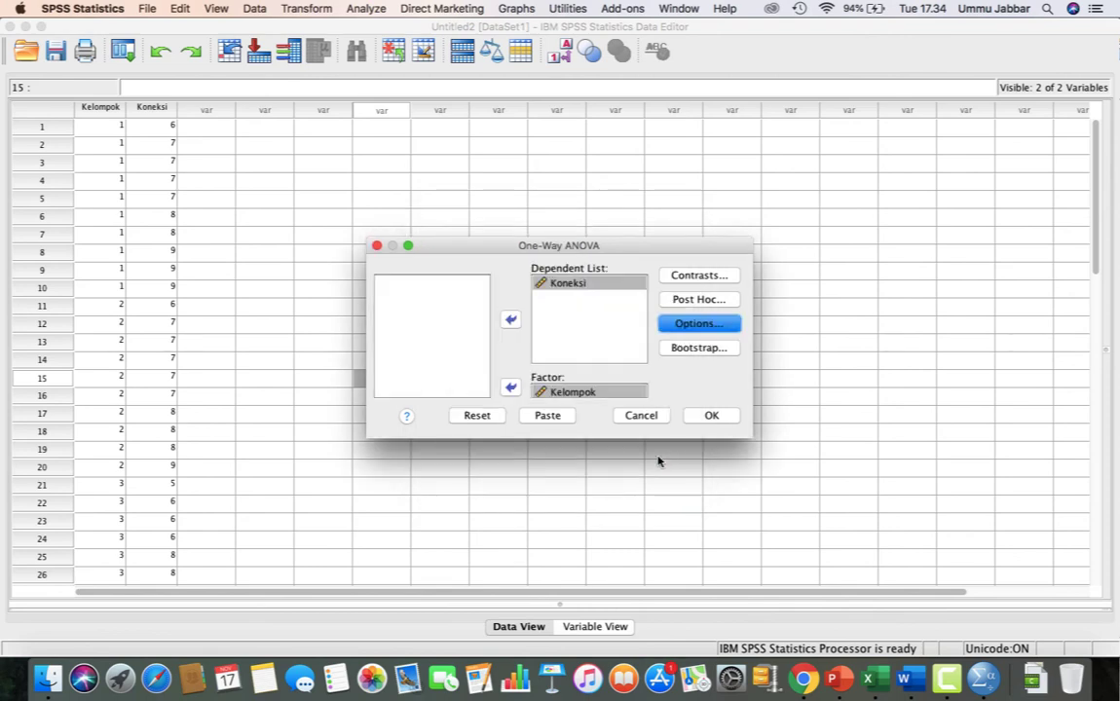
click(710, 417)
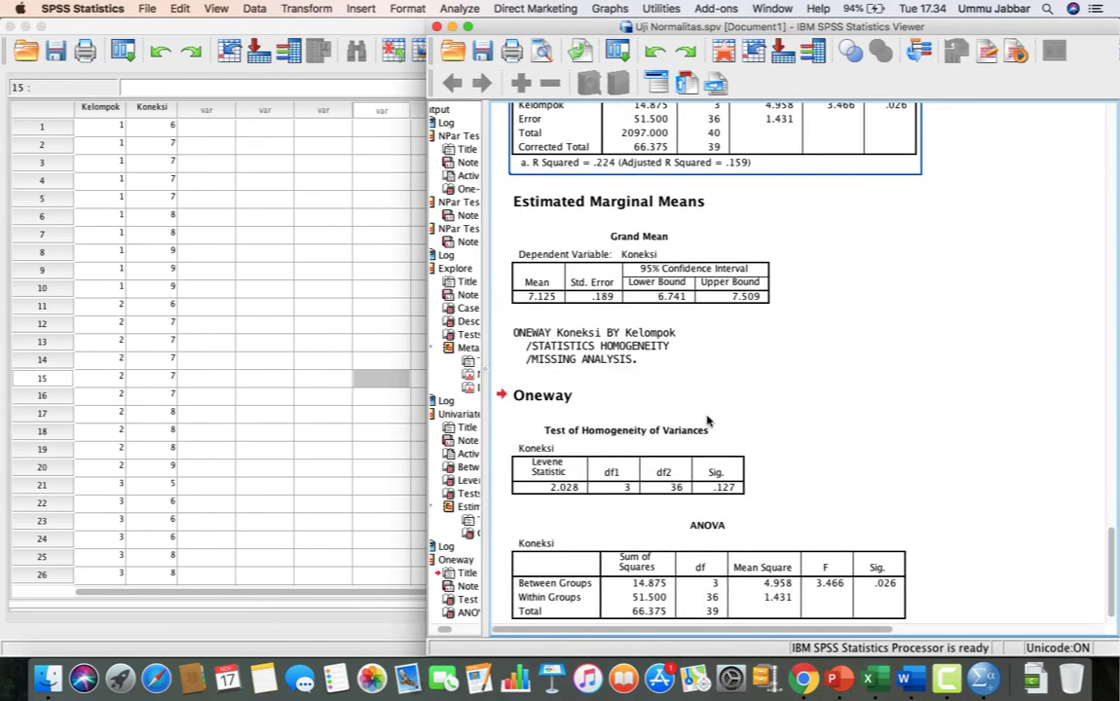
Examine the Oneway output, comparing the significance values in the Test of Homogeneity of Variances and ANOVA tables for Koneksi
click(707, 420)
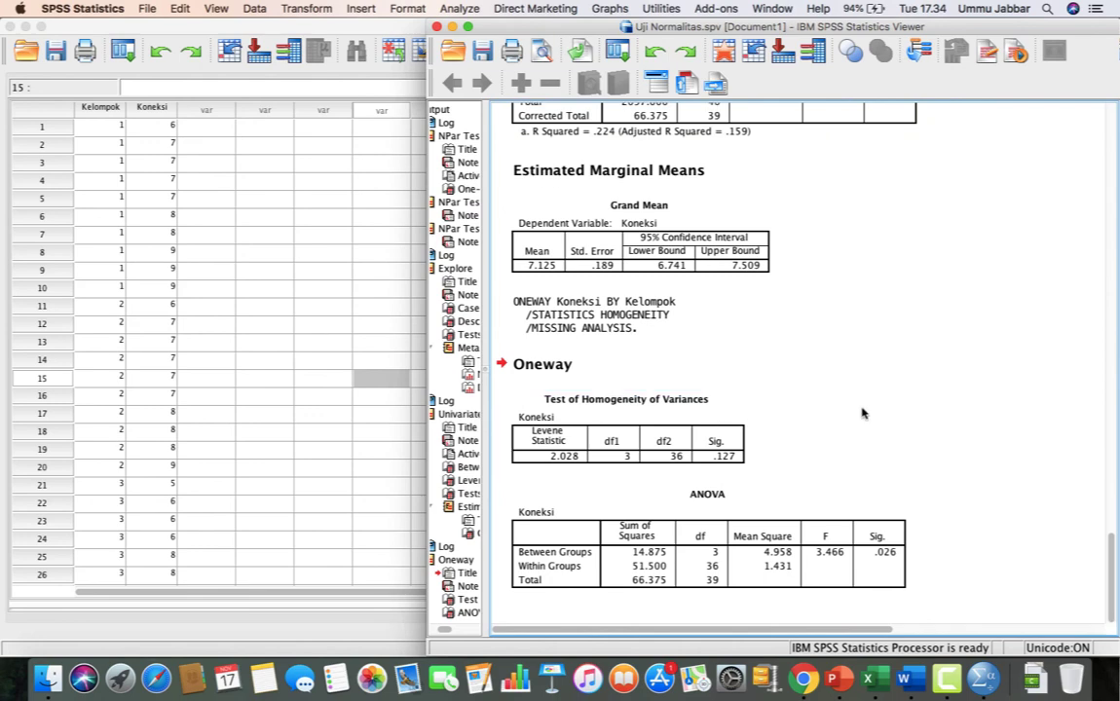
click(722, 451)
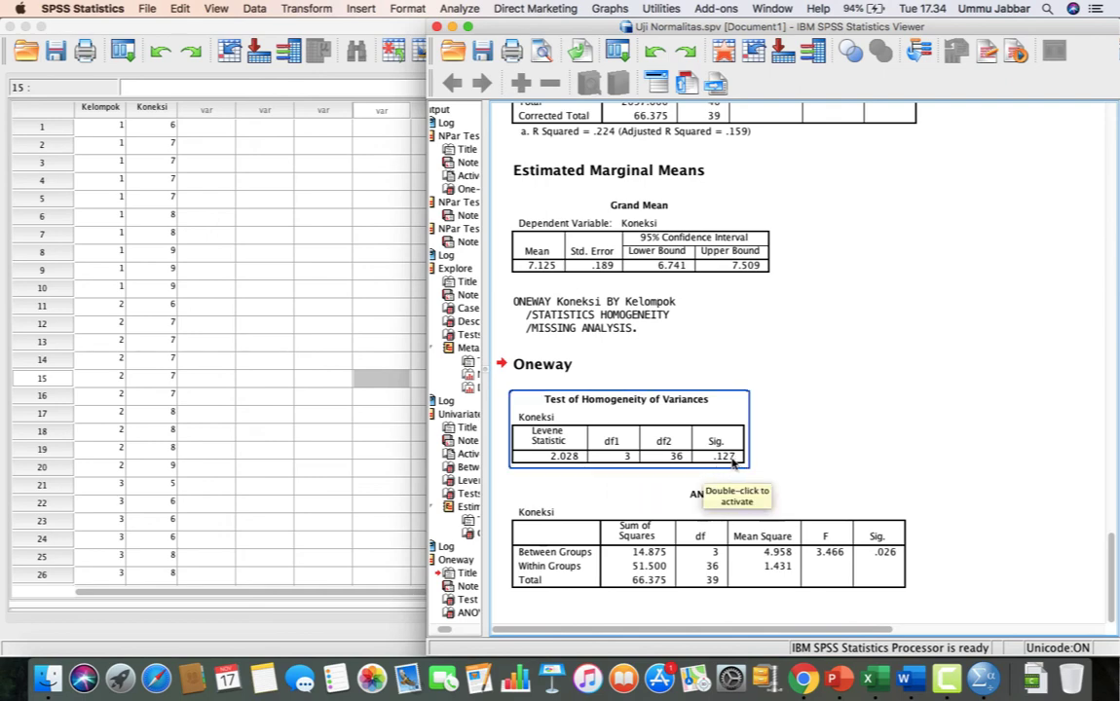
click(619, 518)
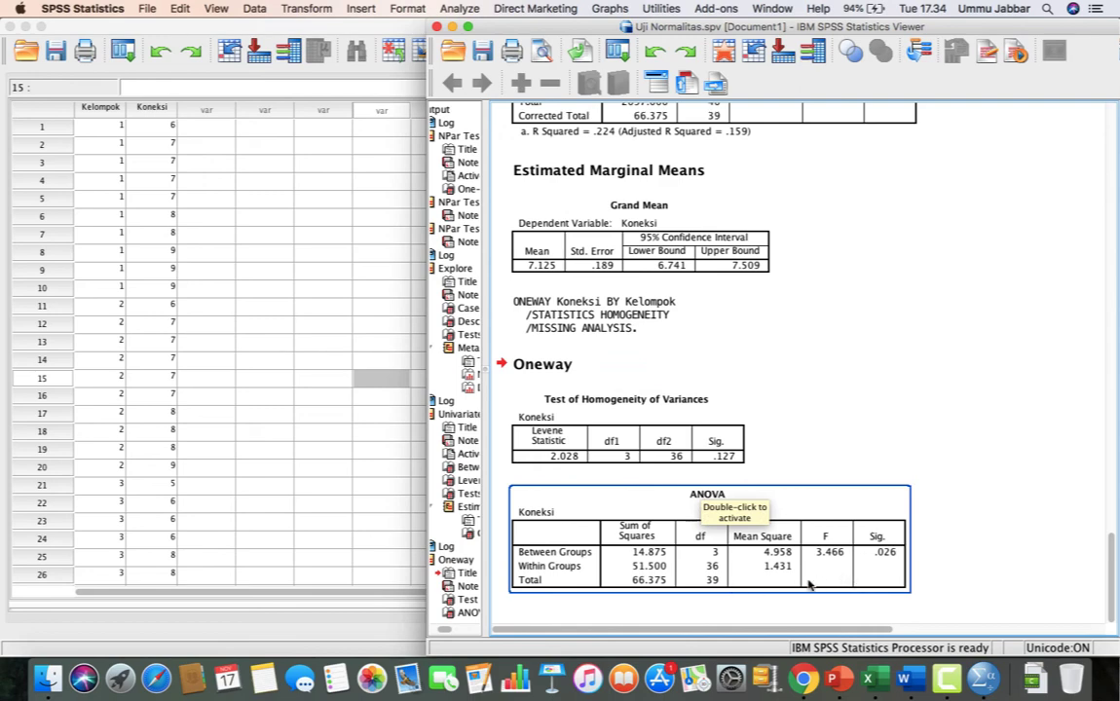
click(686, 450)
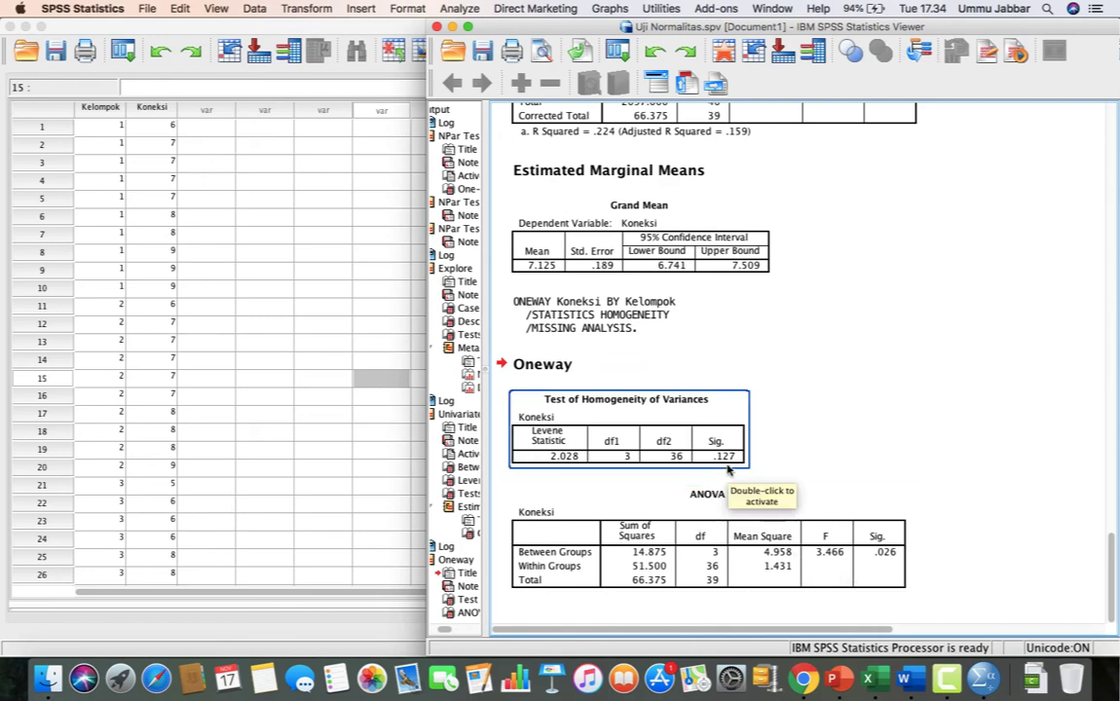
click(942, 373)
click(647, 441)
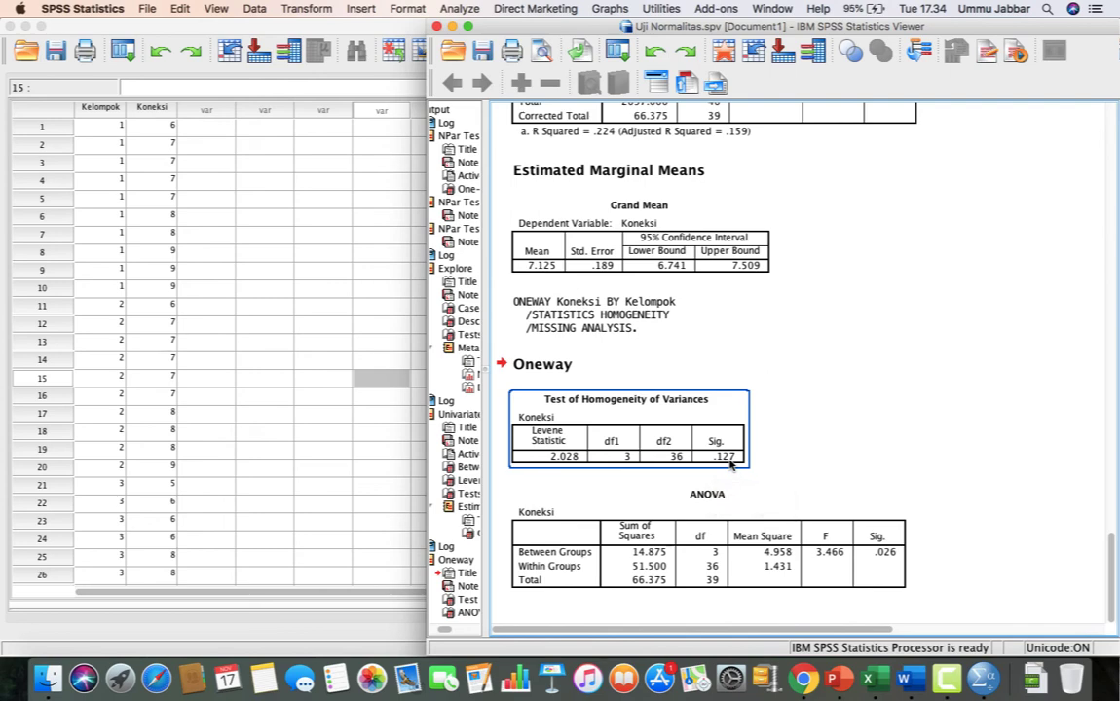
click(697, 541)
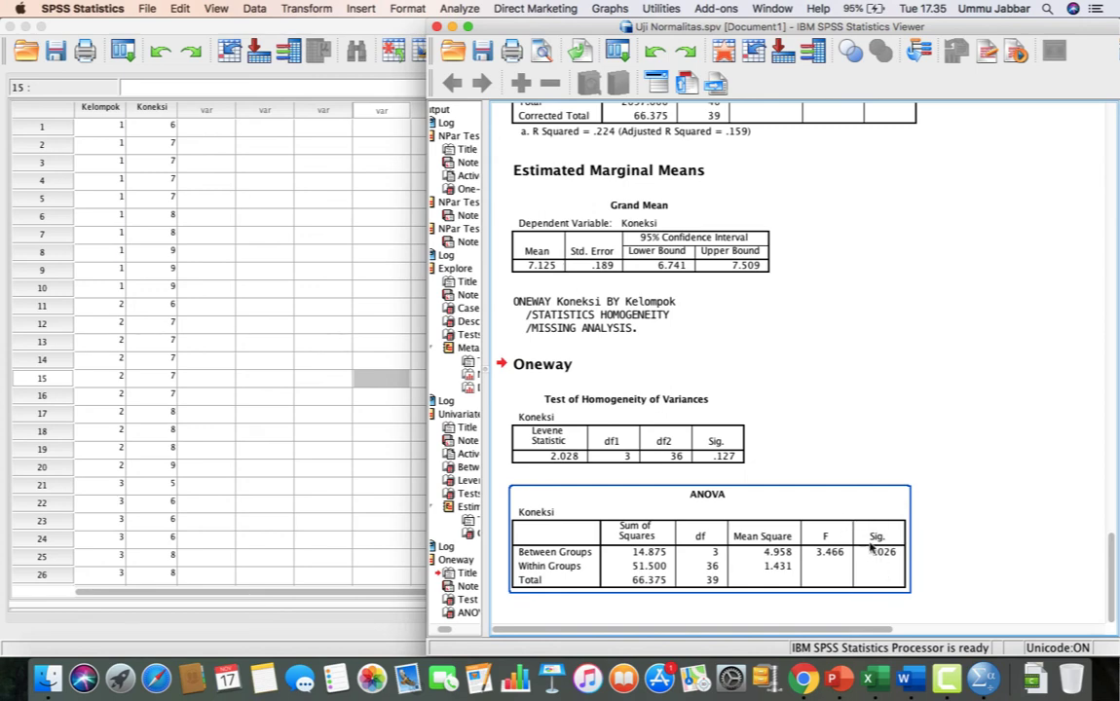
click(704, 435)
click(942, 560)
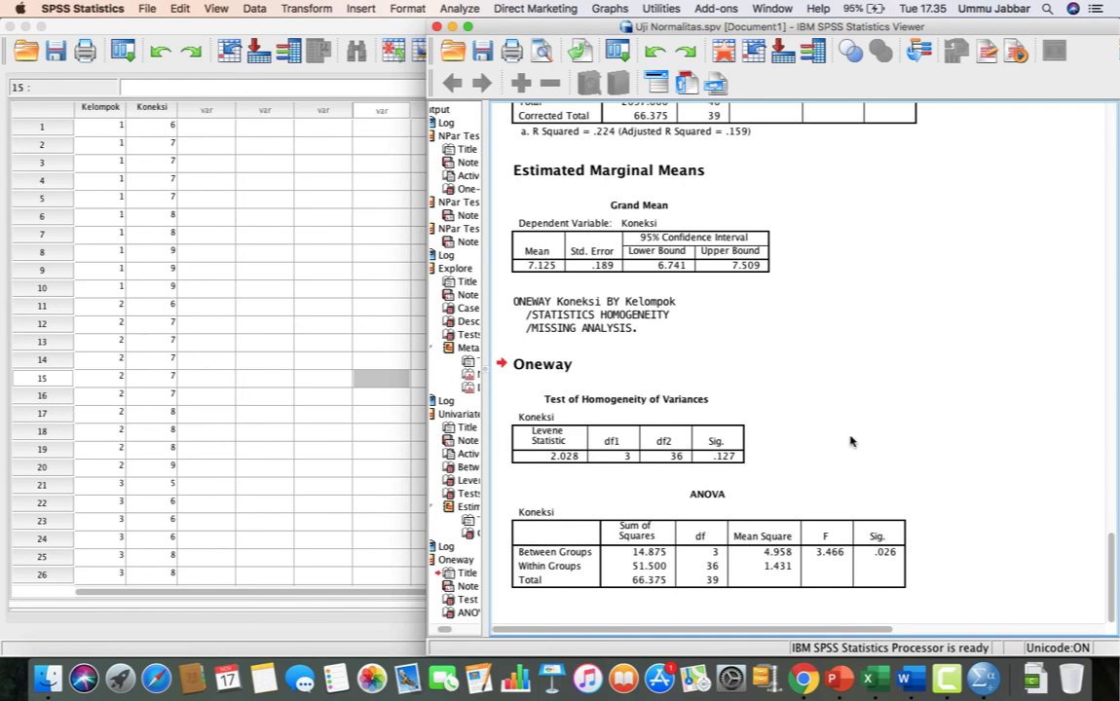
Return to the Data Editor and create a new, empty syntax file for DataSet1
click(309, 179)
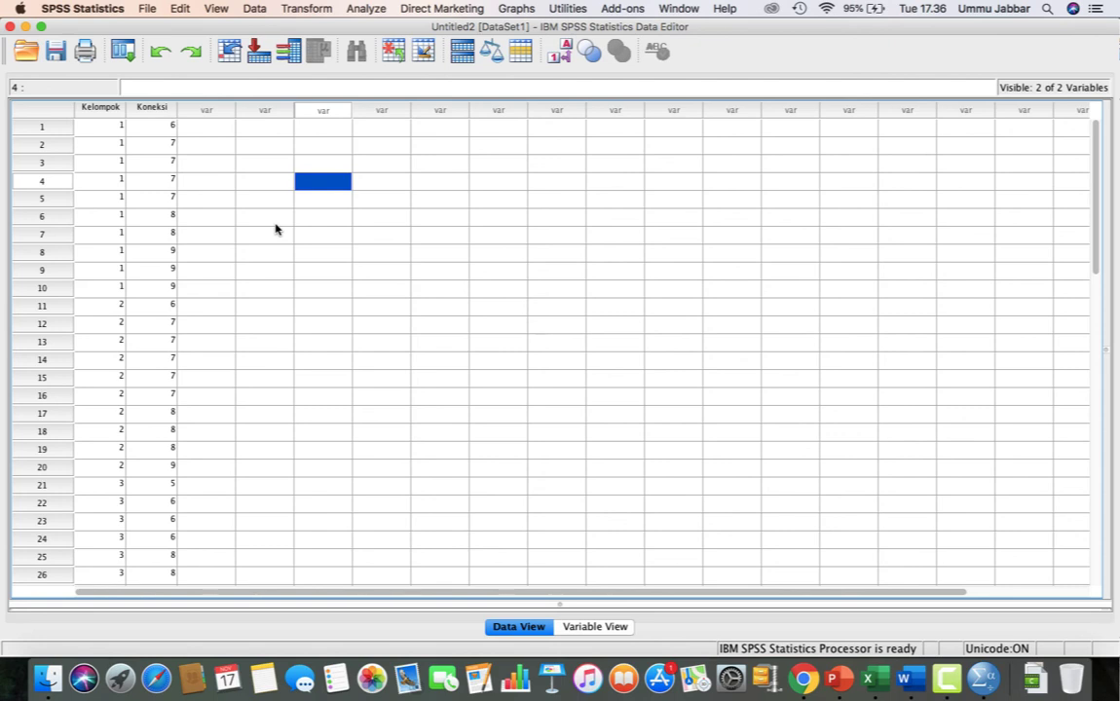
click(251, 214)
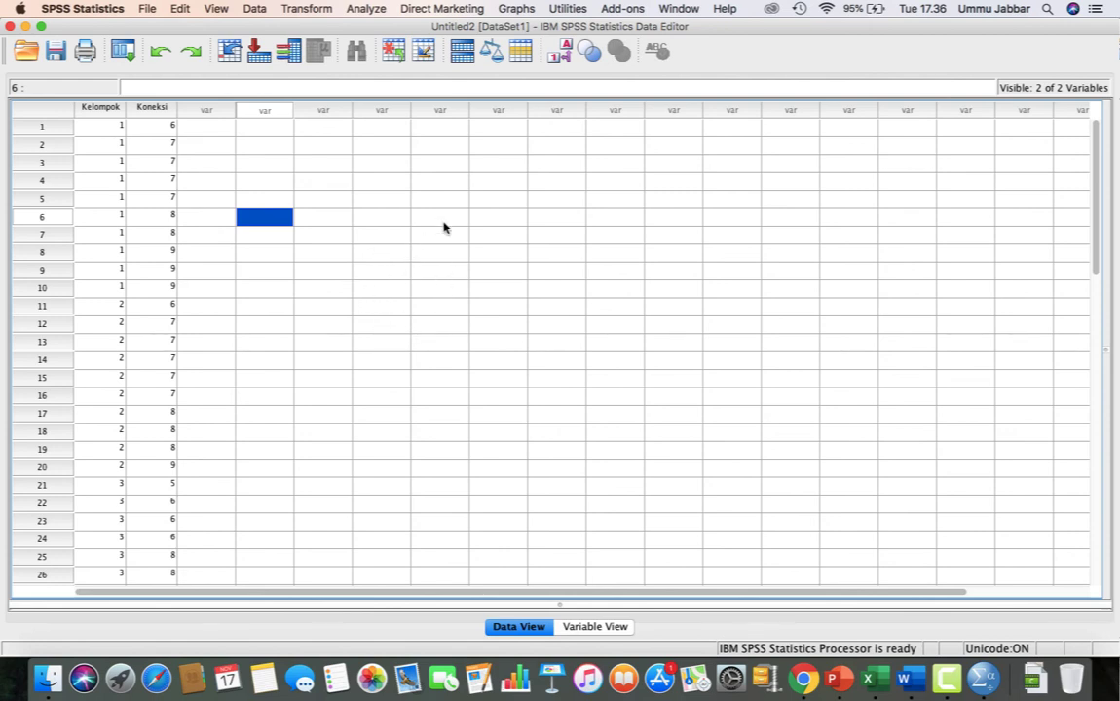
click(148, 9)
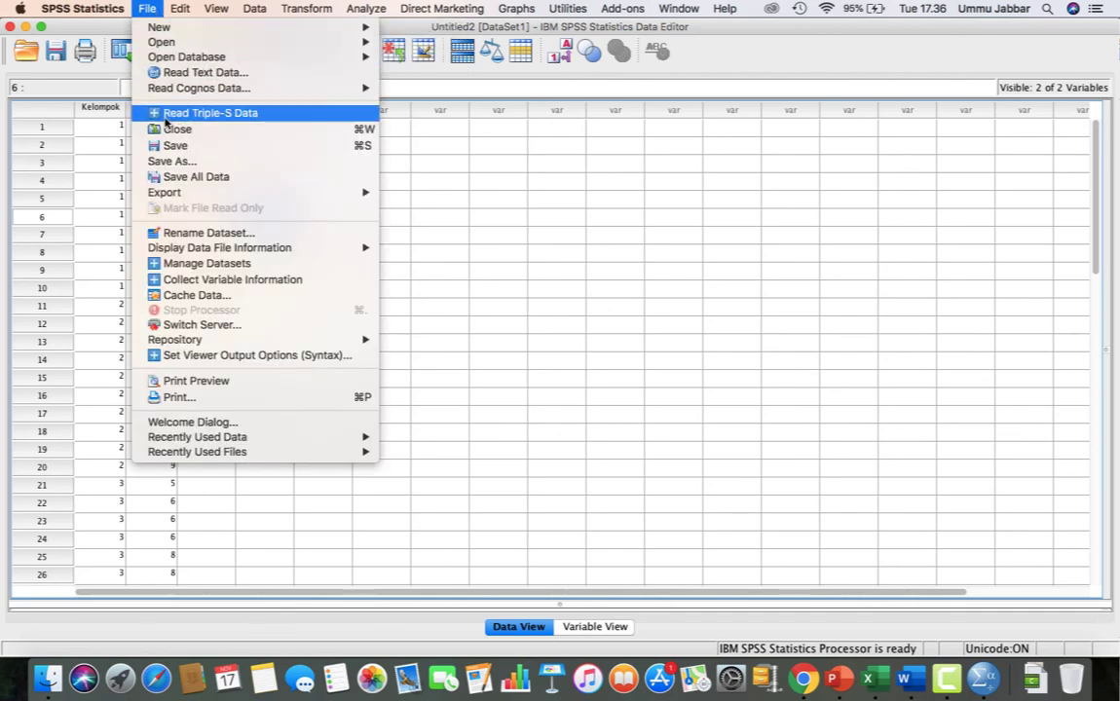
mouse_move(180, 24)
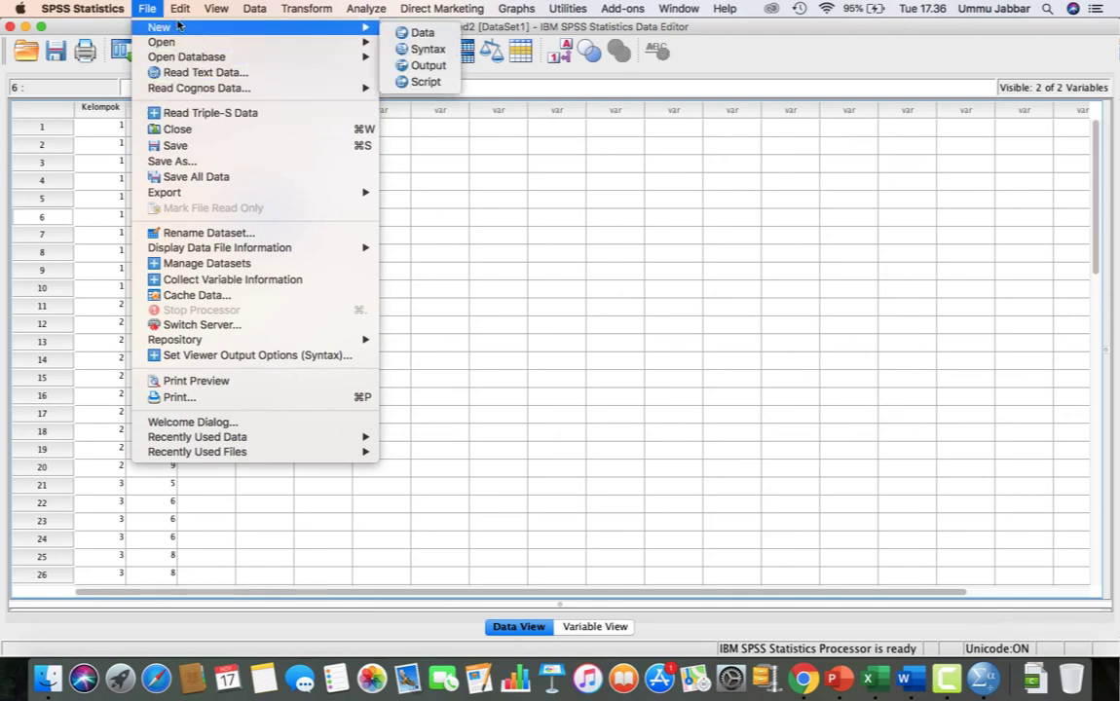
click(419, 50)
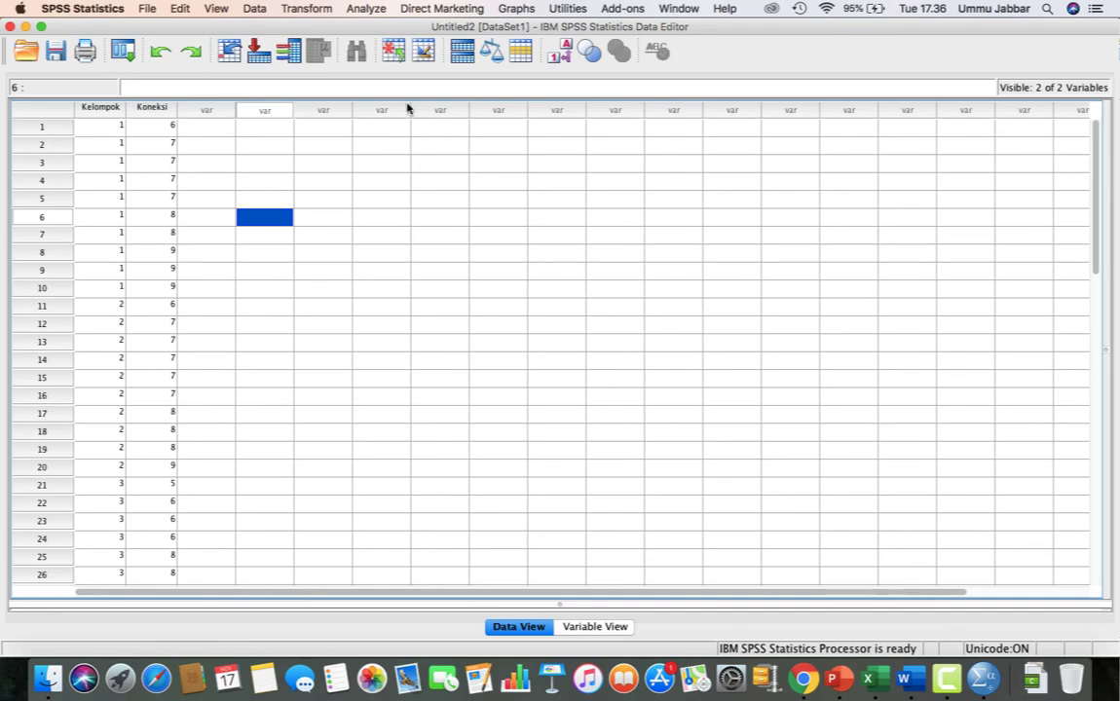
click(146, 9)
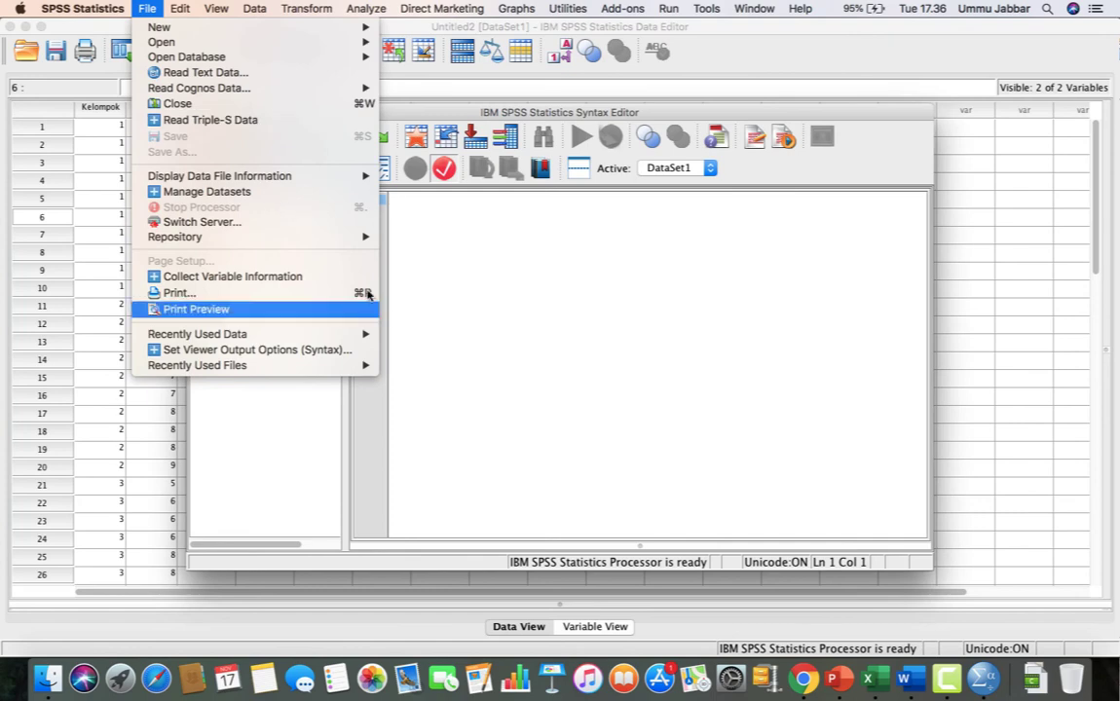
click(447, 268)
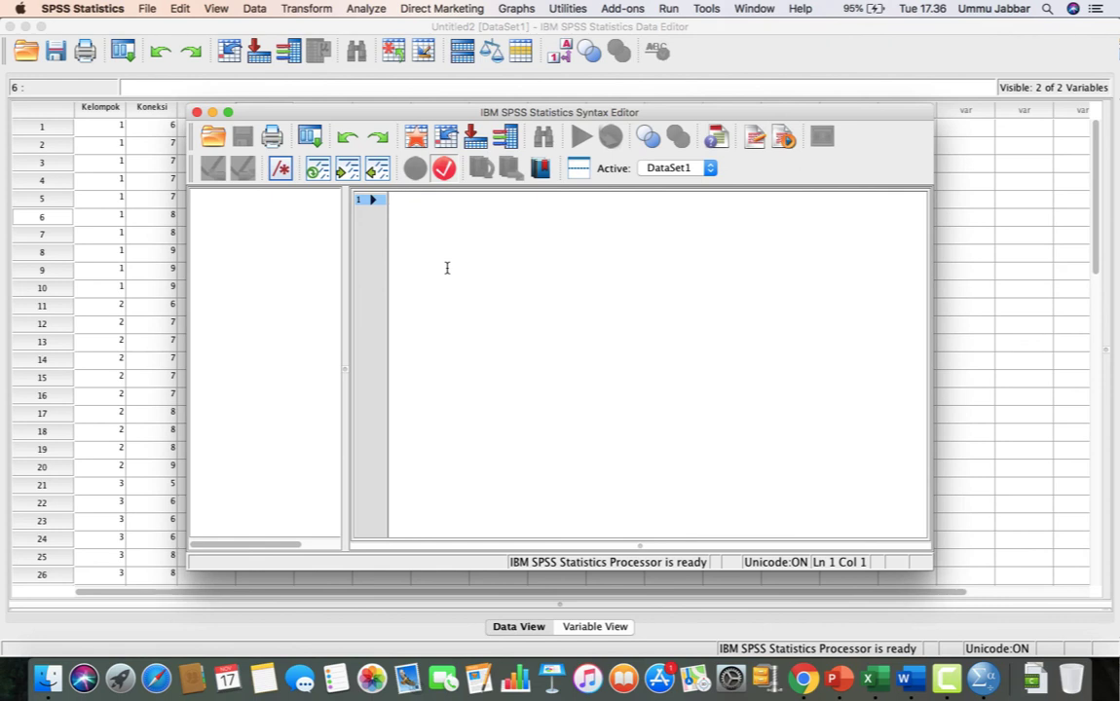
Write the UNIANOVA command on the first syntax line and the model specification "Koneksi BY Kelompok" on the second
key(Caps_Lock)
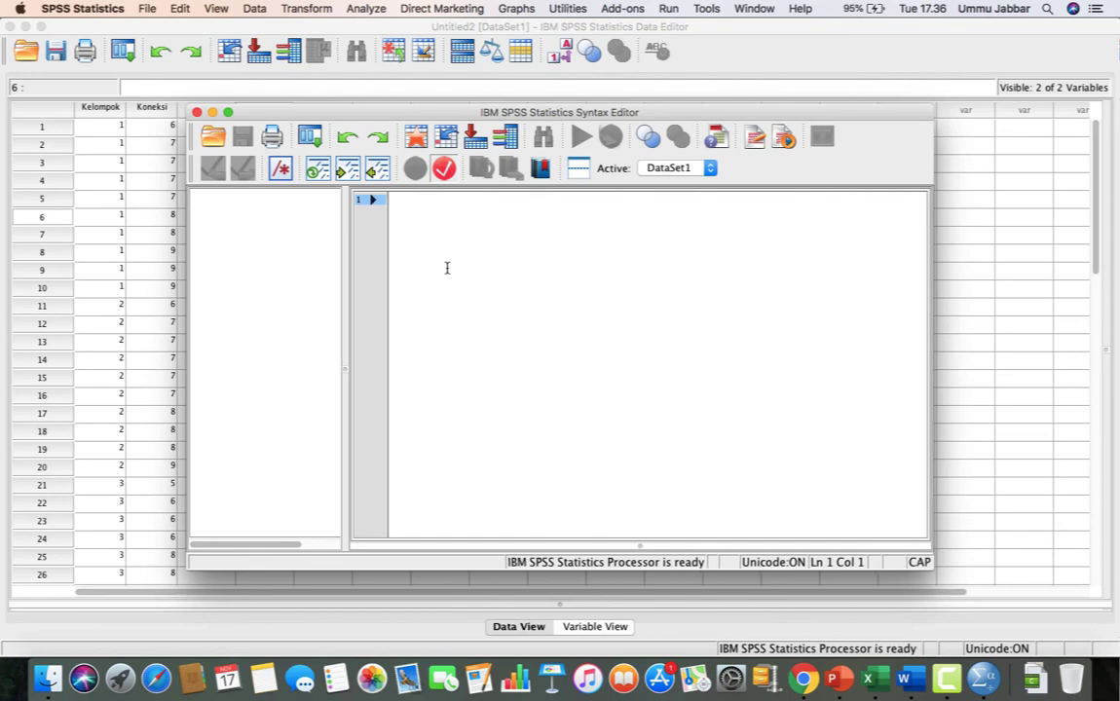
text(UNI)
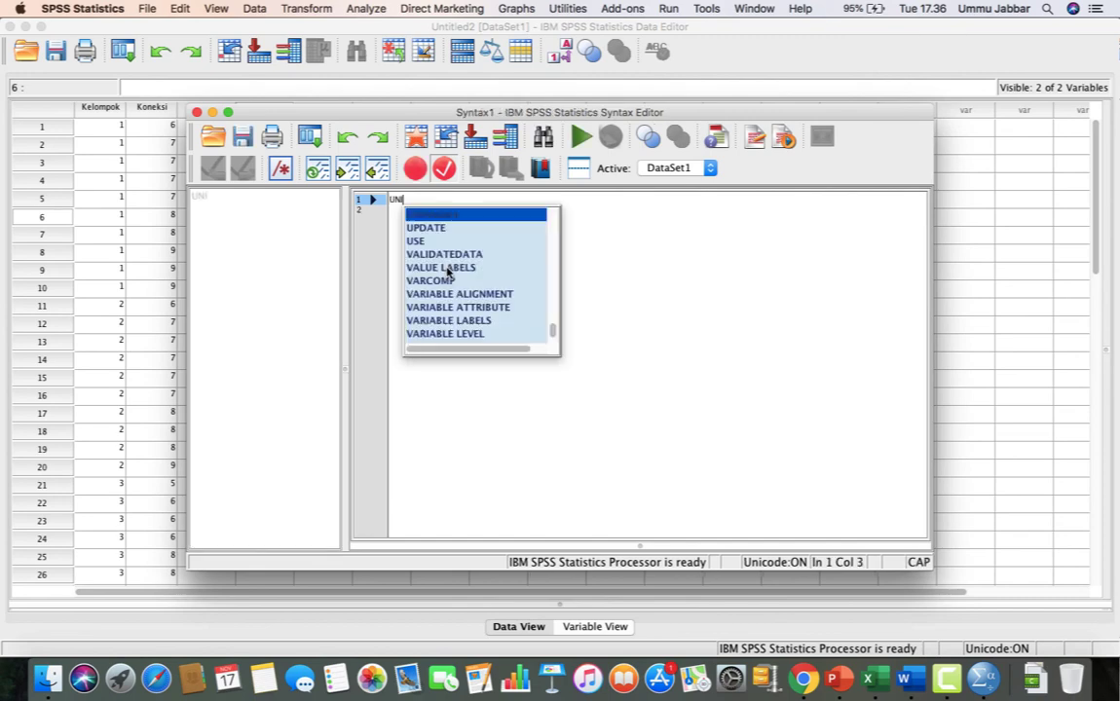
text(ANOVA)
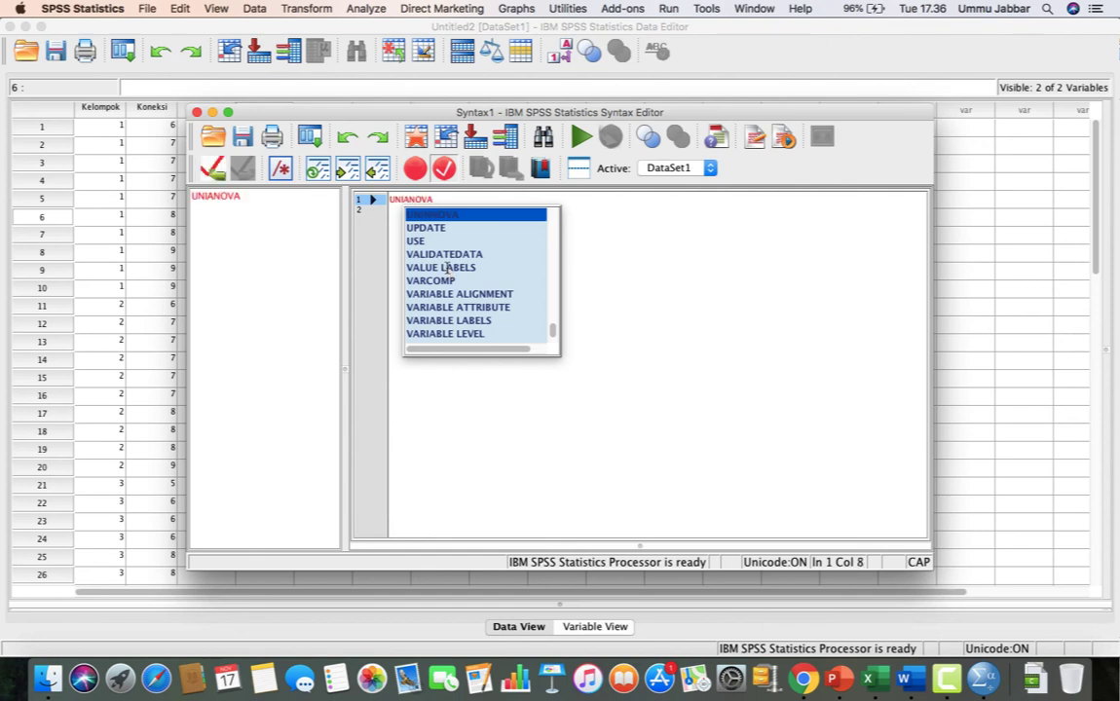
key(Escape)
key(Return)
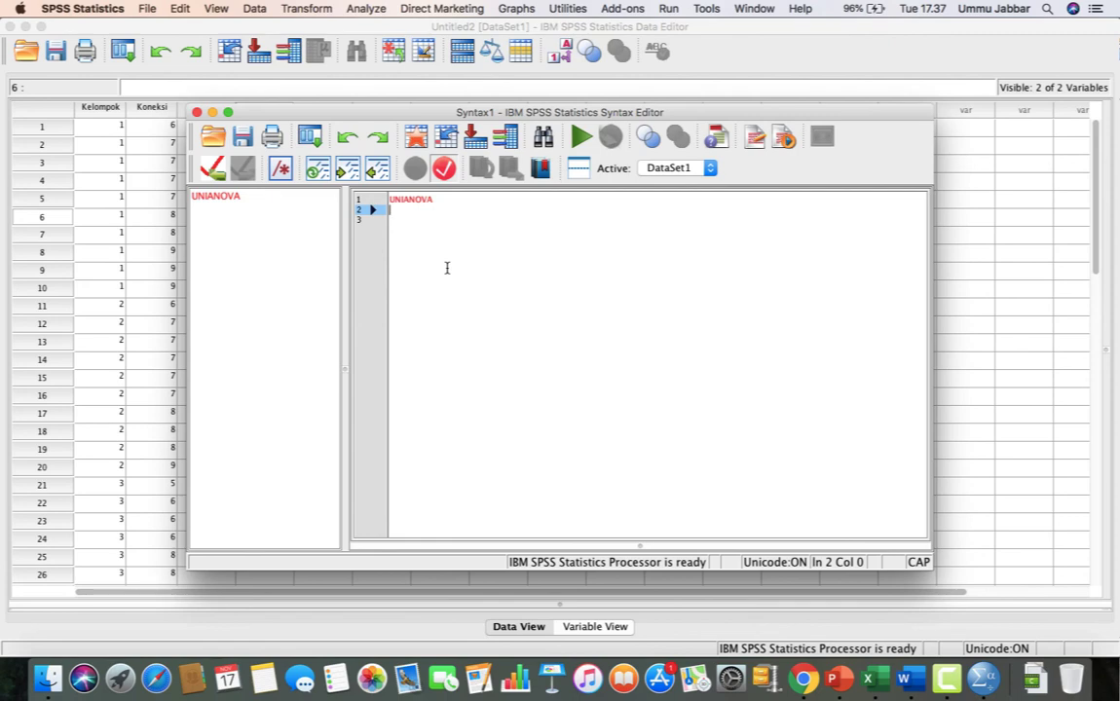
text(Koneksi BY)
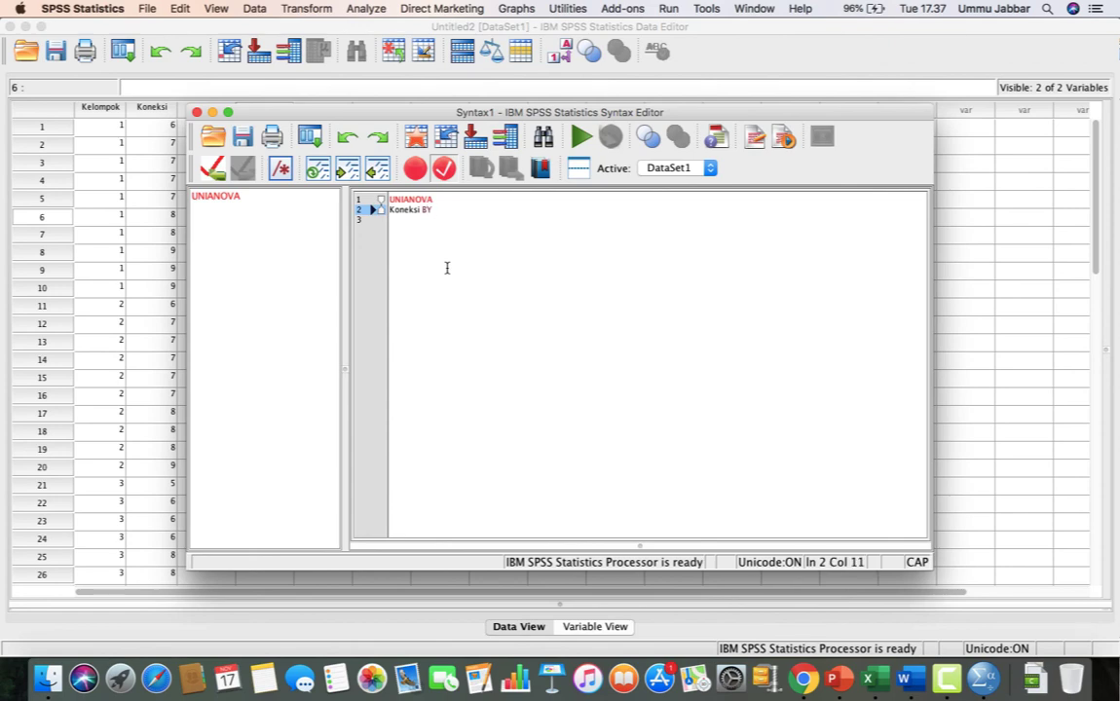
text( Kelompok)
key(Return)
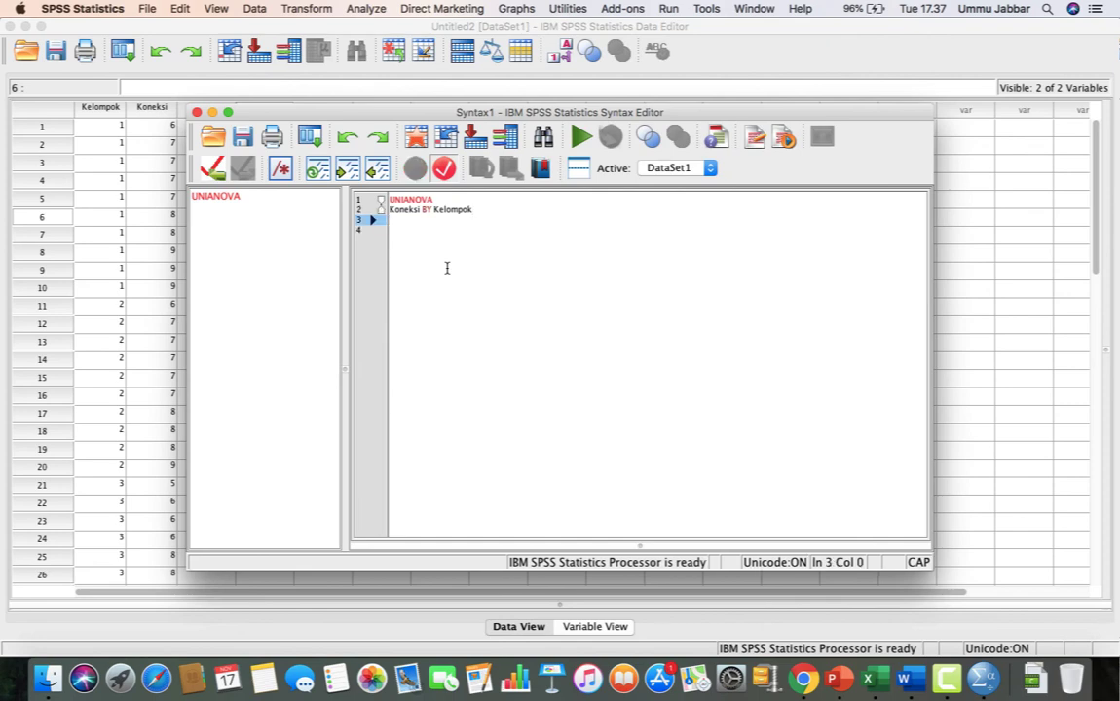
Add the subcommand /METHOD=SSTYPE(1) on the third line of the UNIANOVA syntax
text(/ME)
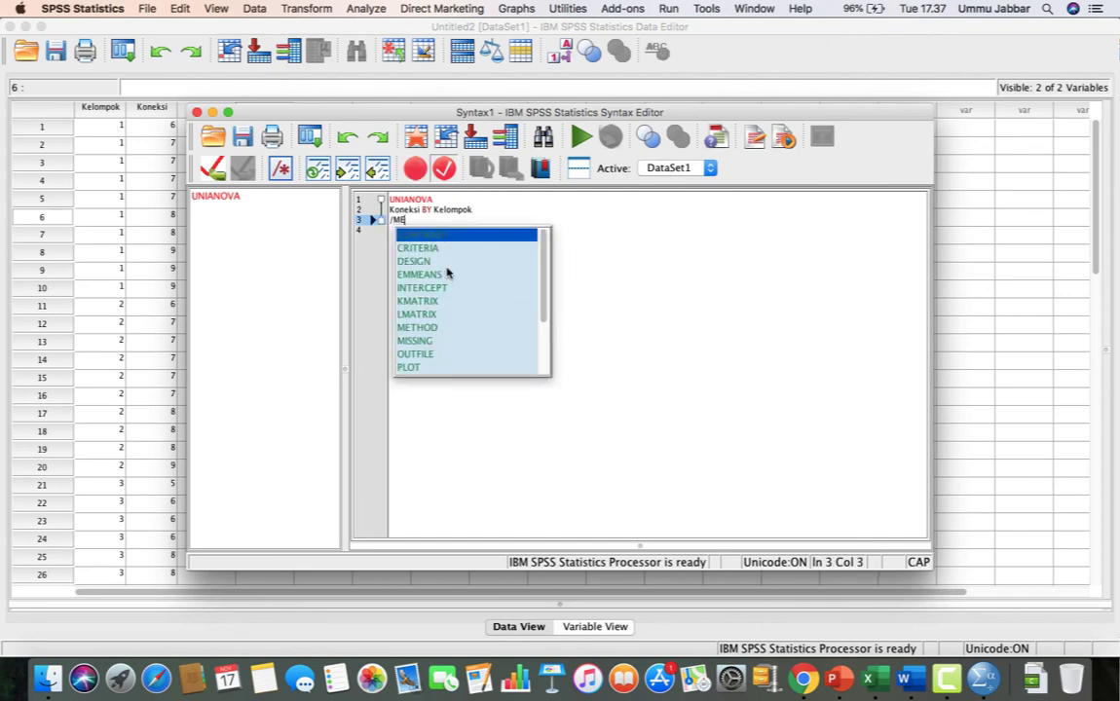
text(TH)
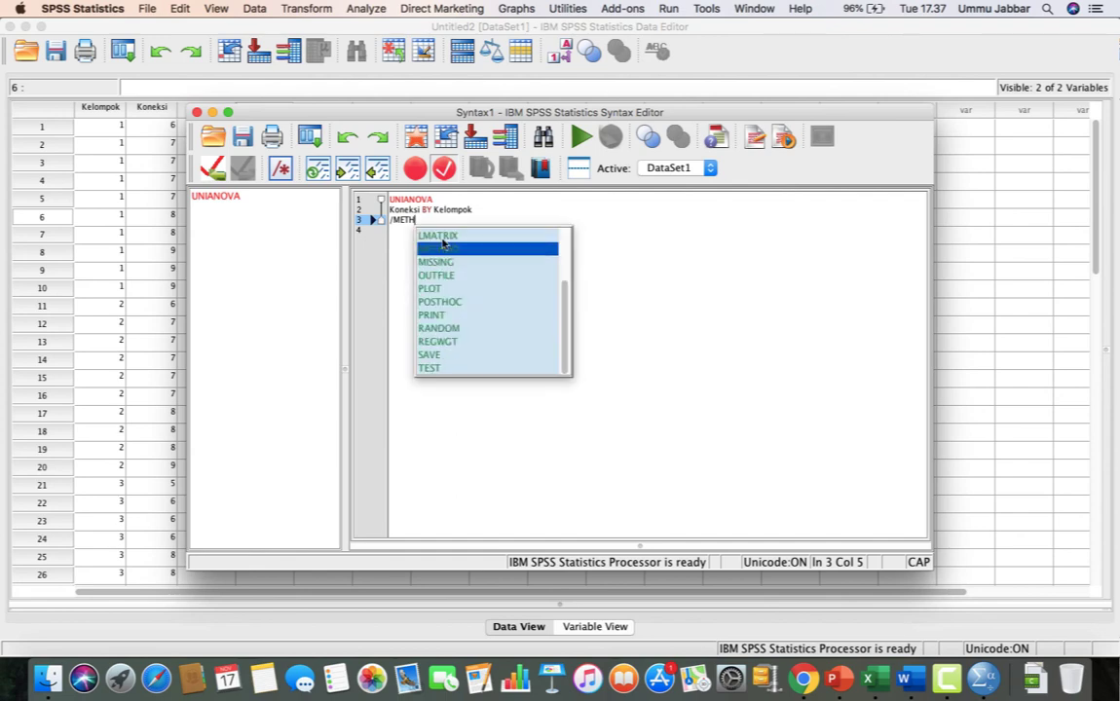
click(442, 248)
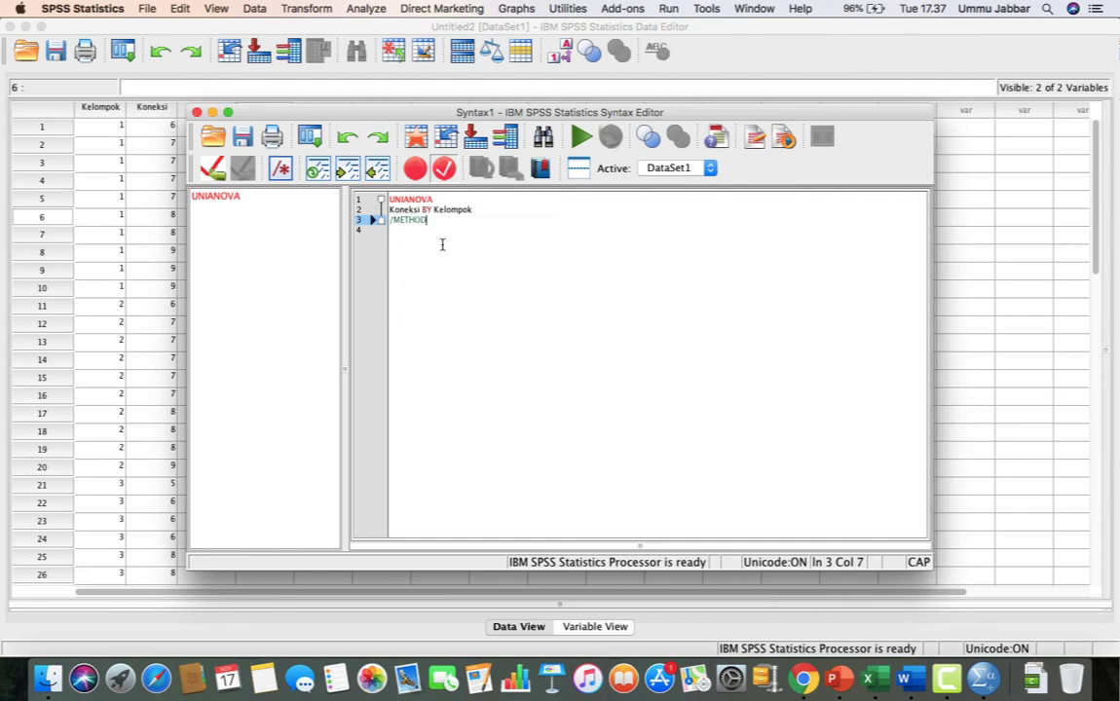
text(=)
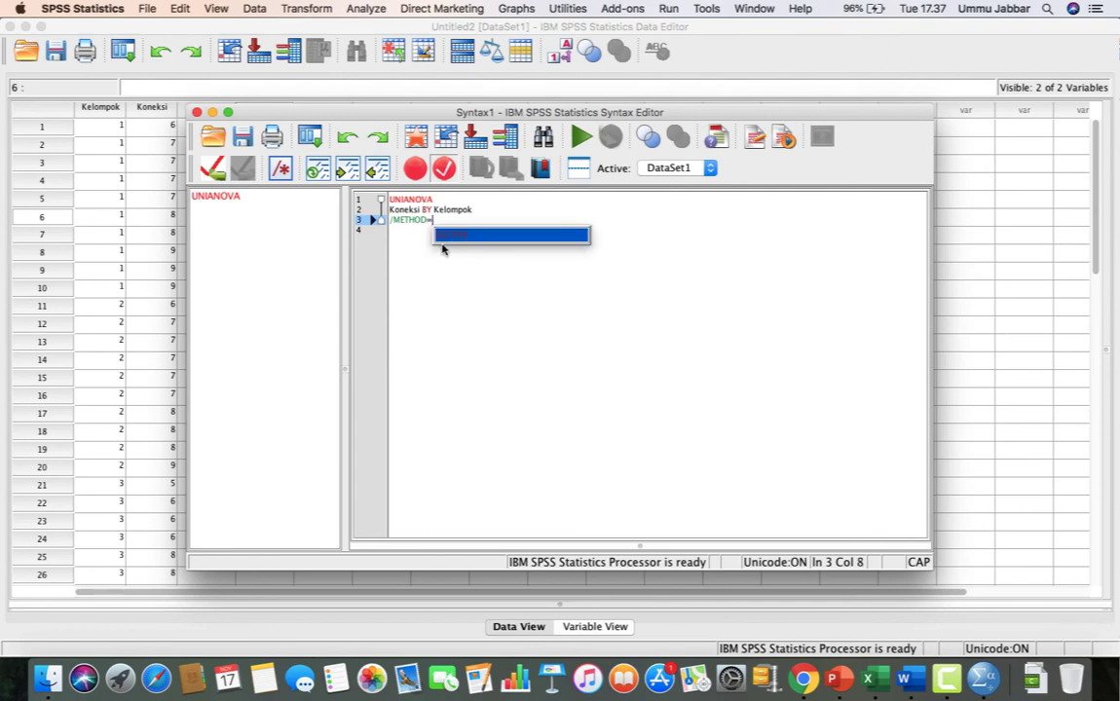
text(SS)
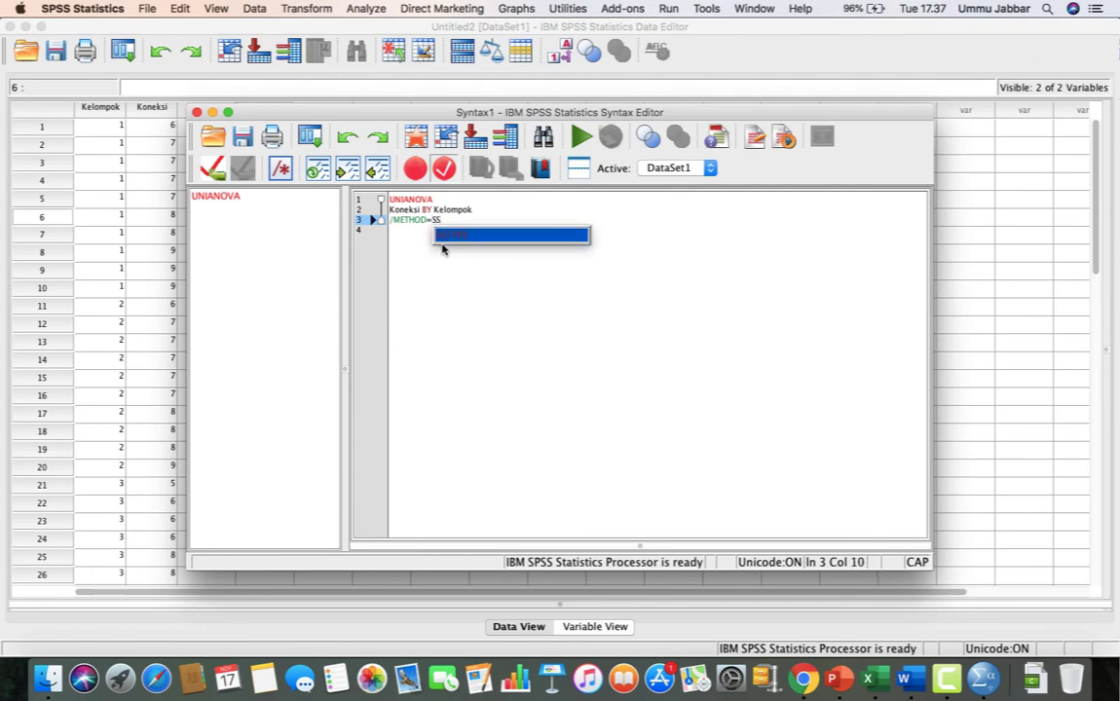
click(443, 236)
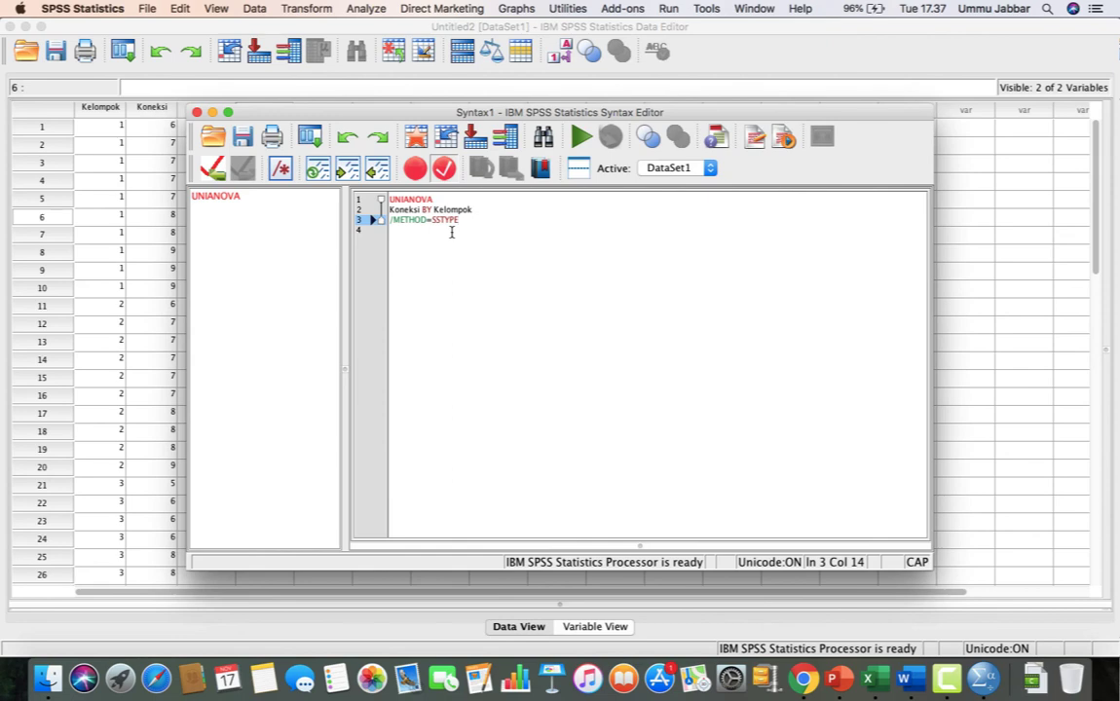
text((1))
key(Return)
Add the subcommand /INTERCEPT=INCLUDE on the fourth line of the syntax
text(/IN)
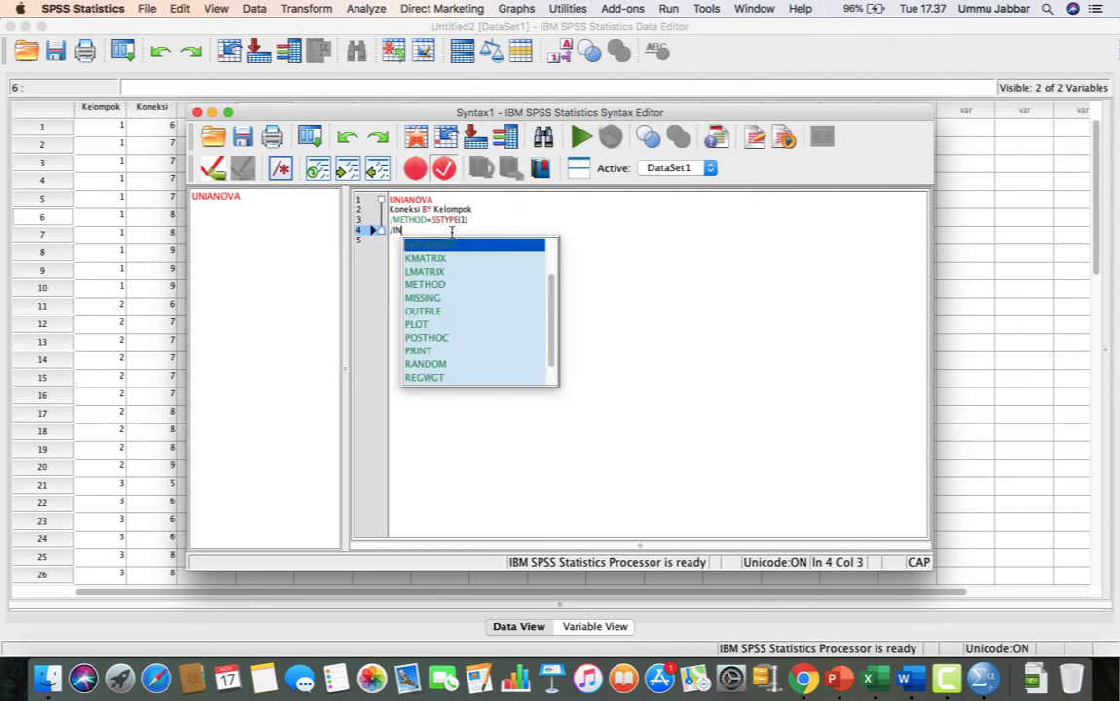
click(445, 245)
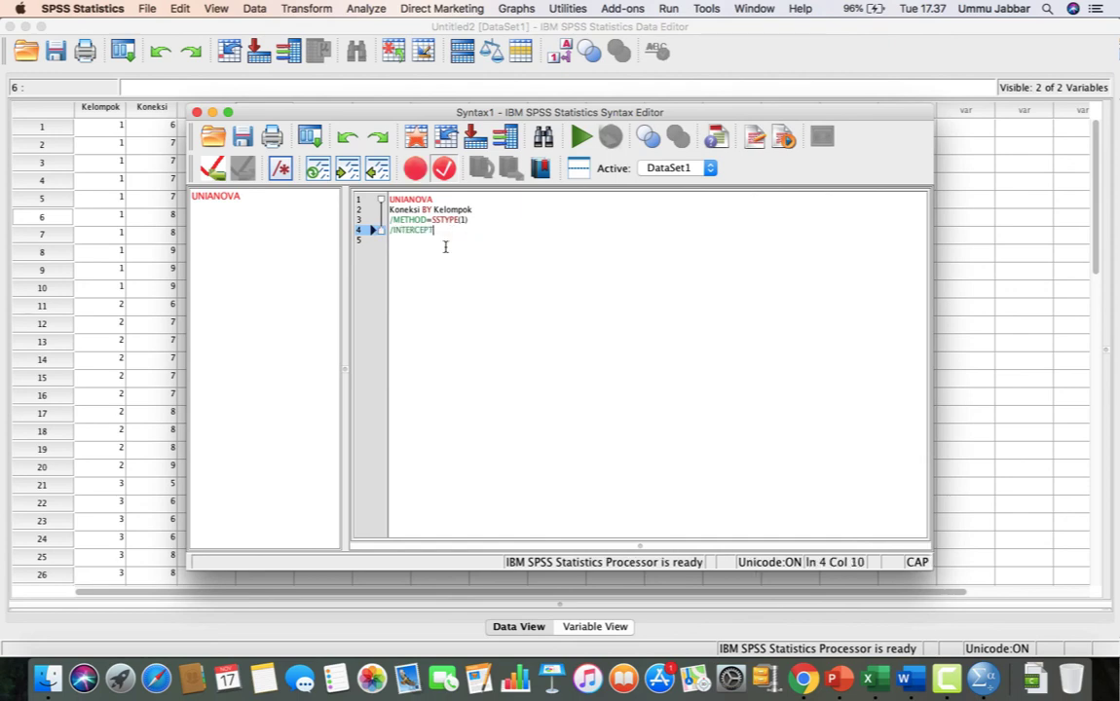
text(=)
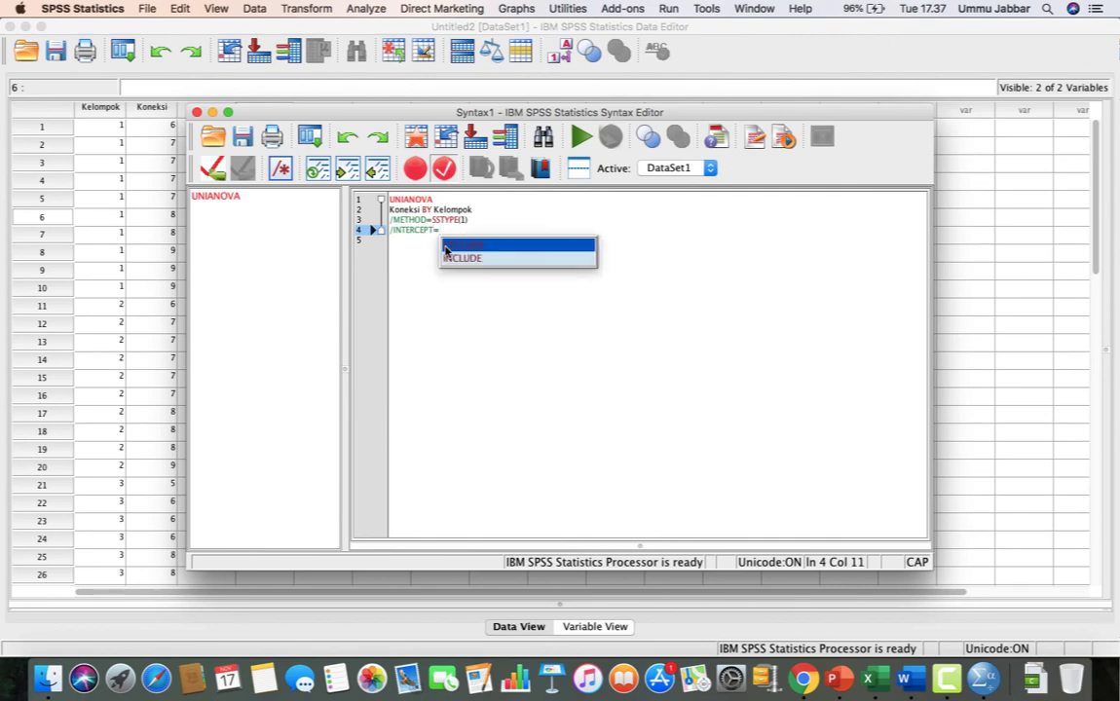
text(IN)
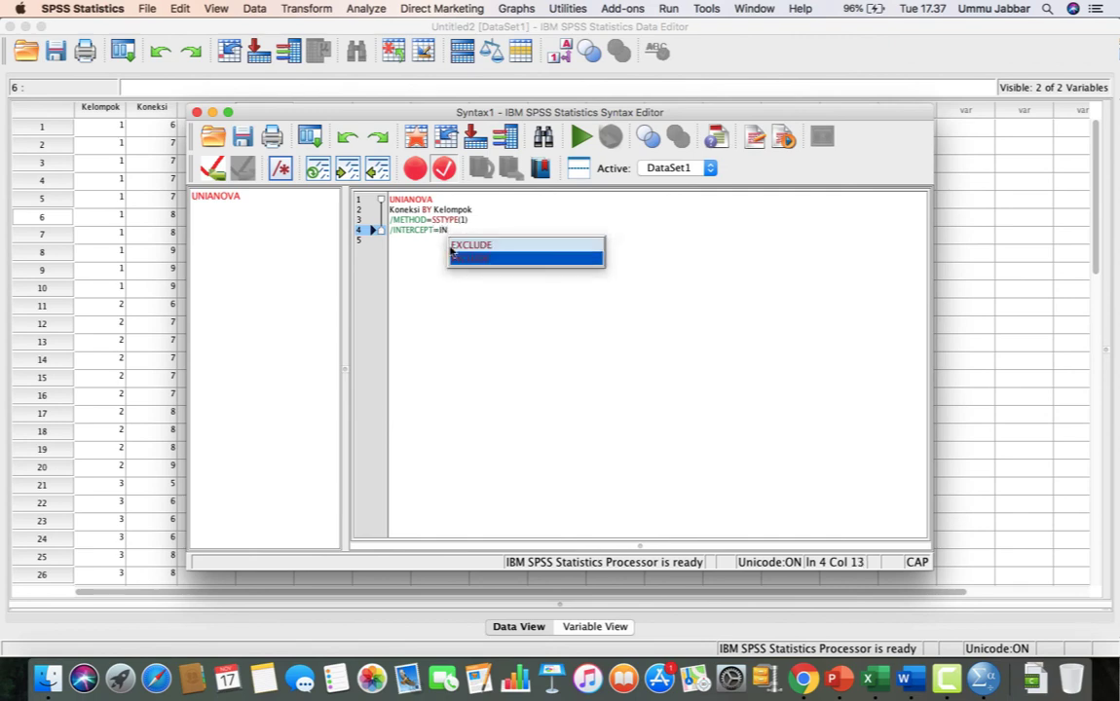
click(463, 253)
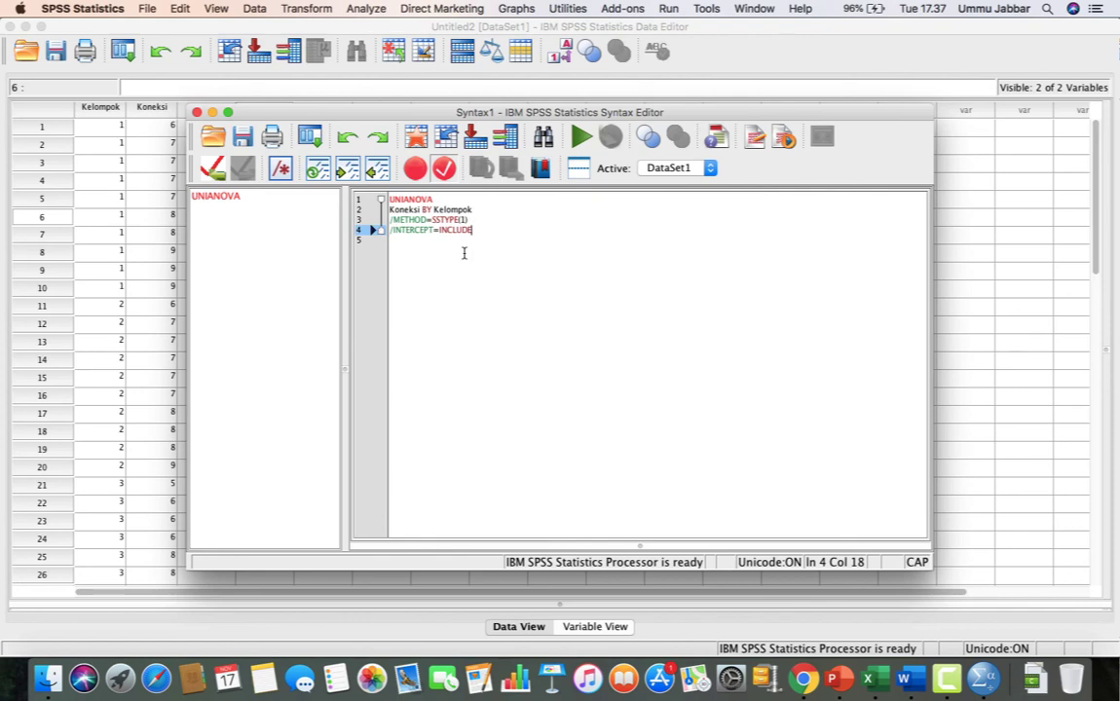
key(Return)
Add the subcommand /PRINT=DESCRIPTIVE PARAMETER HOMOGENEITY on the fifth line of the syntax
text(/P)
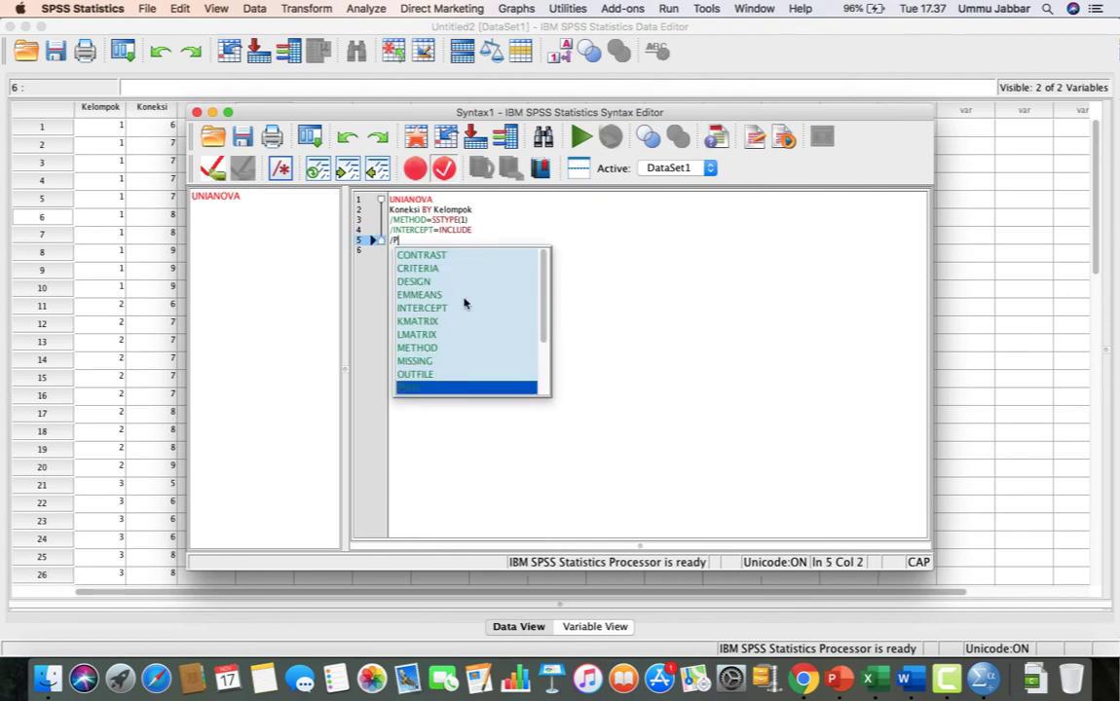
text(R)
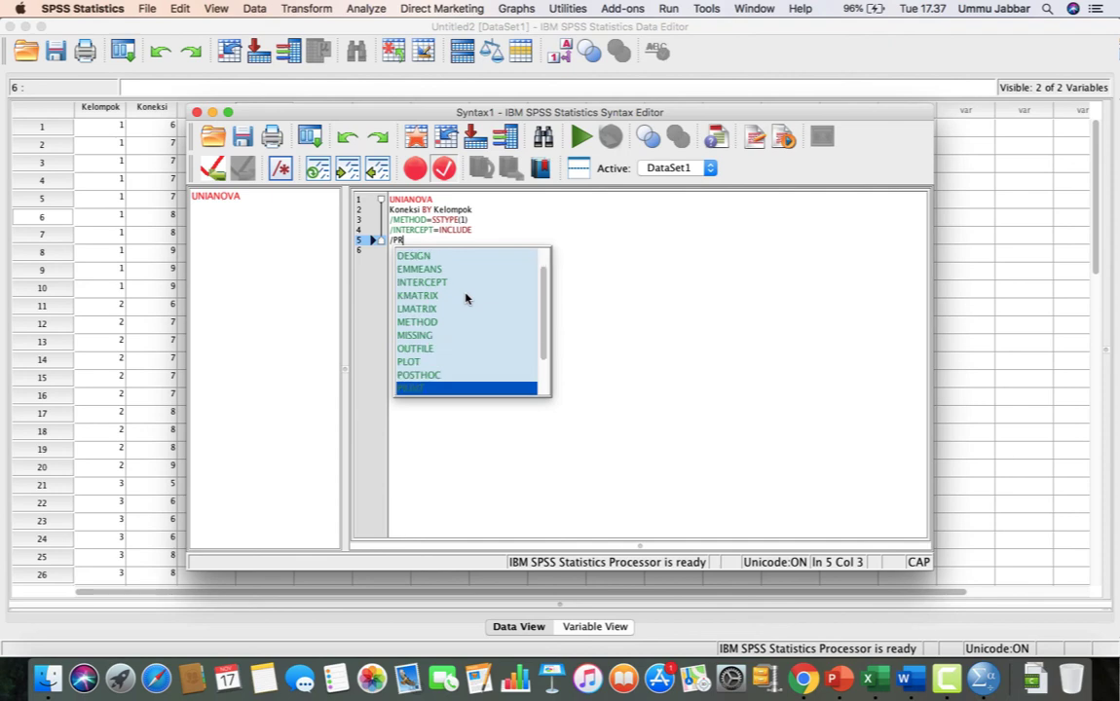
text(INT)
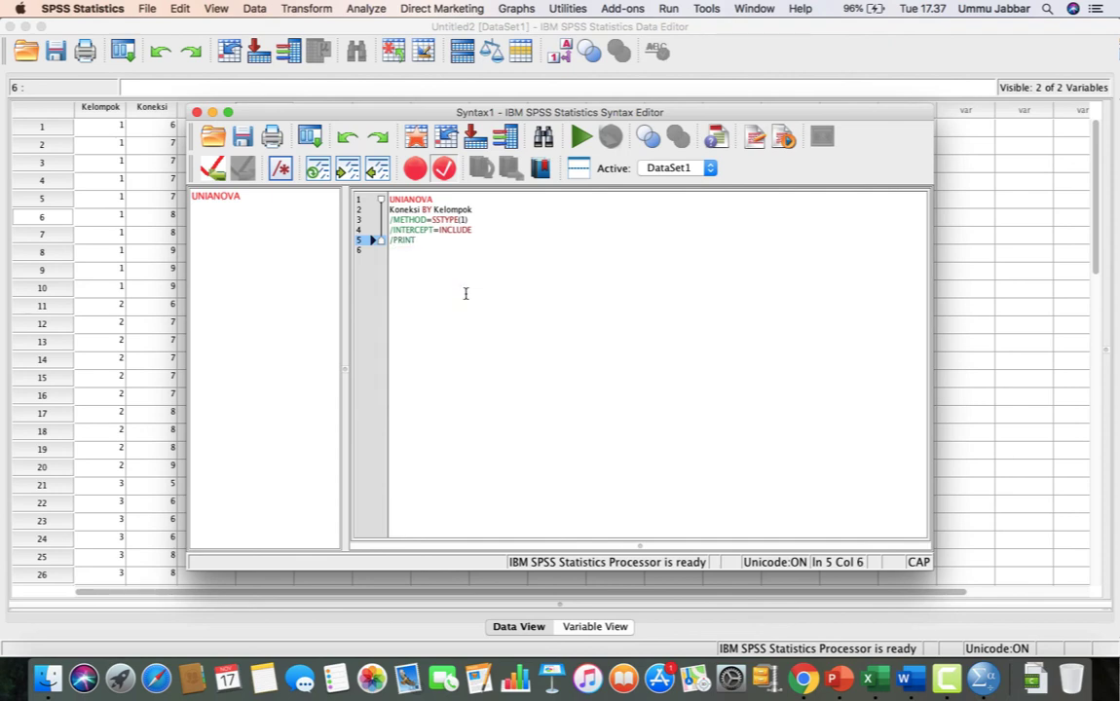
text(=)
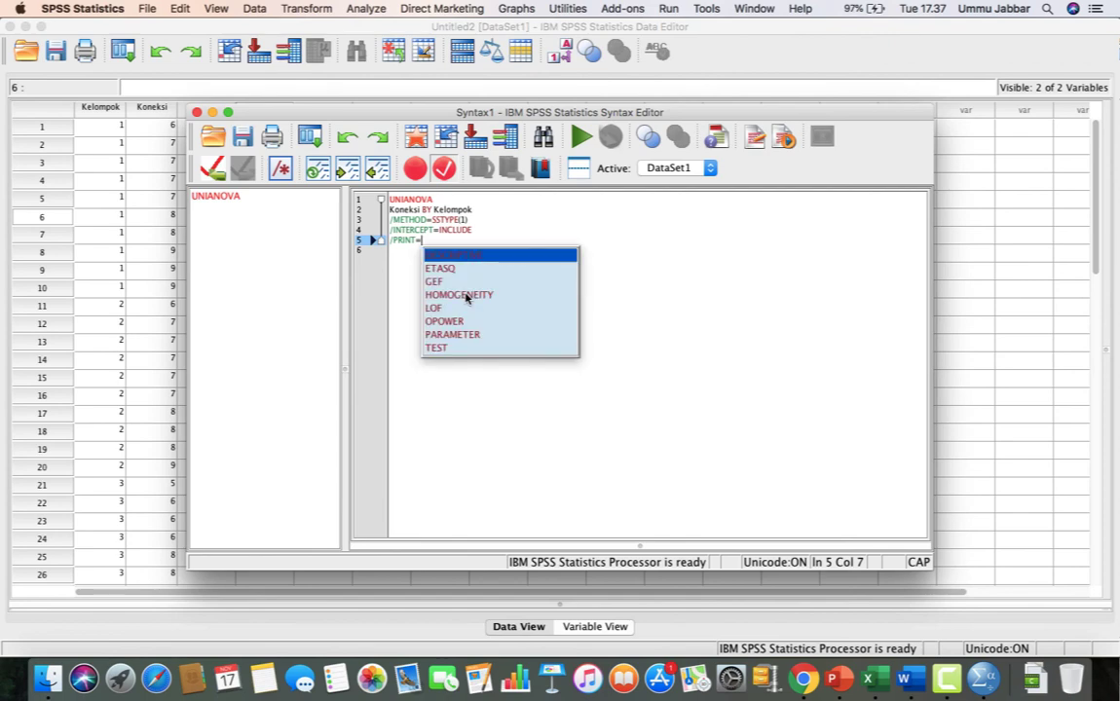
click(468, 255)
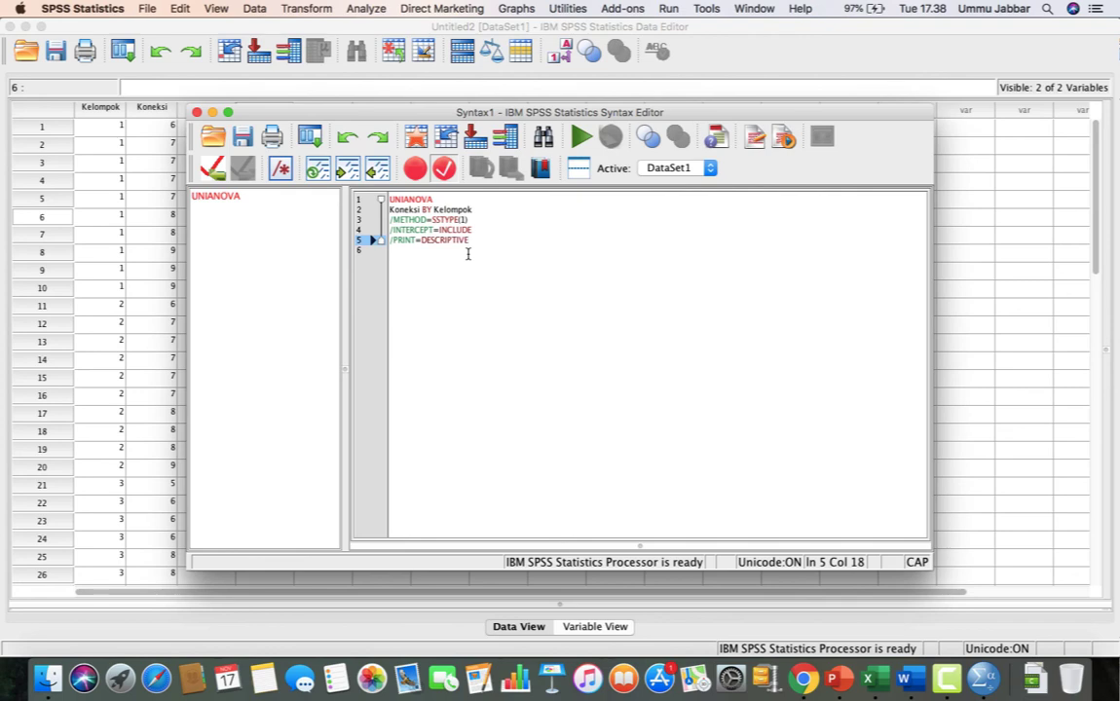
text(PARAMETER HO)
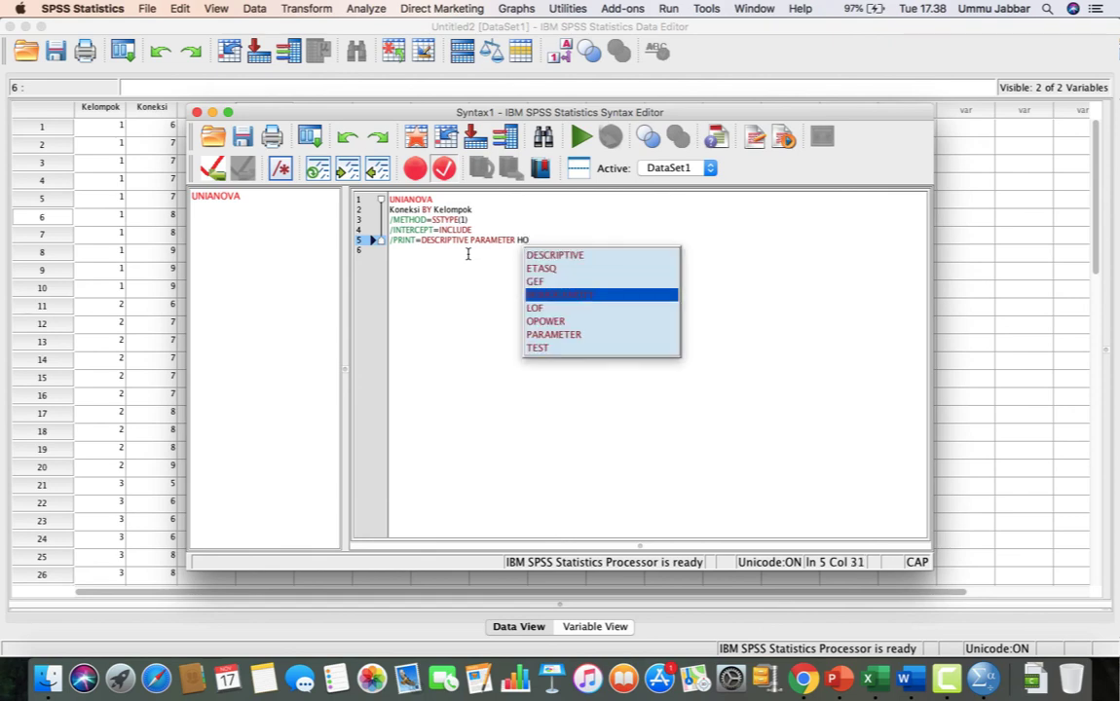
click(572, 295)
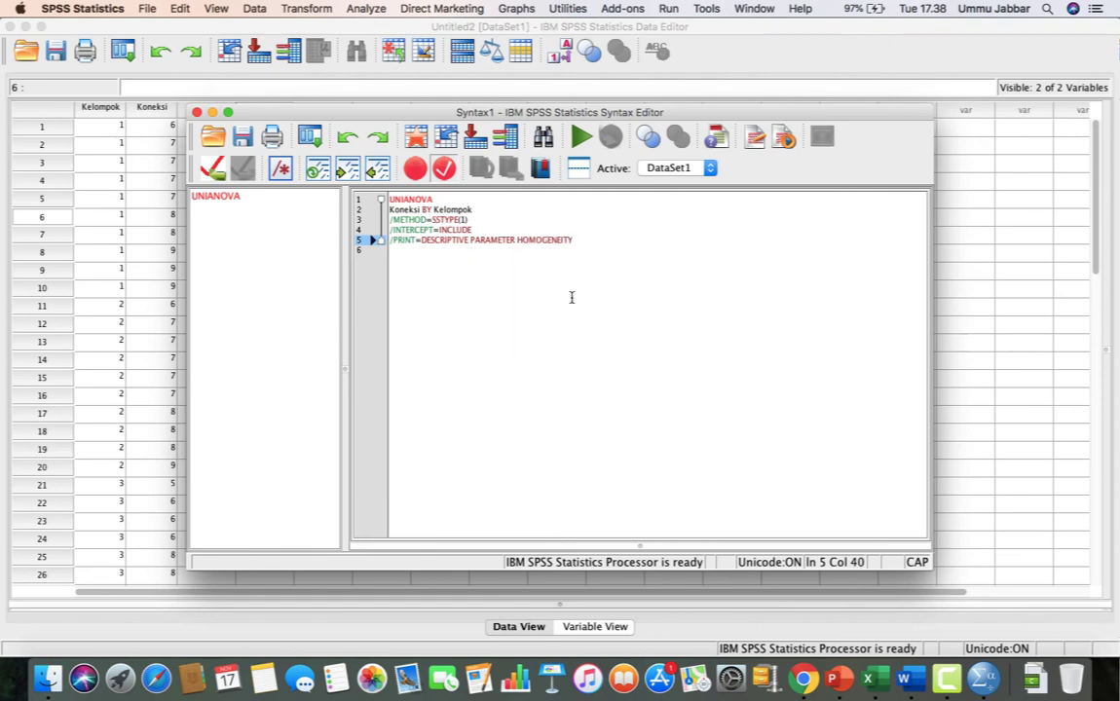
key(Return)
Add the subcommand /CRITERIA=ALPHA(0.05) on the sixth line of the syntax
text(/)
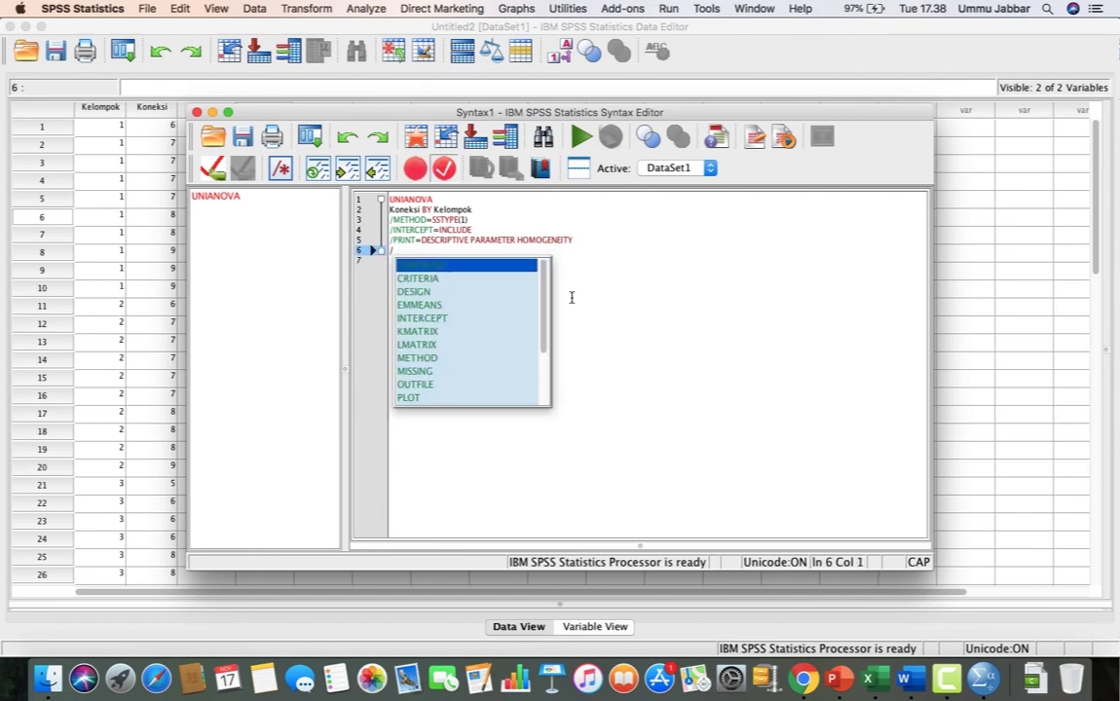
text(CRITERIA)
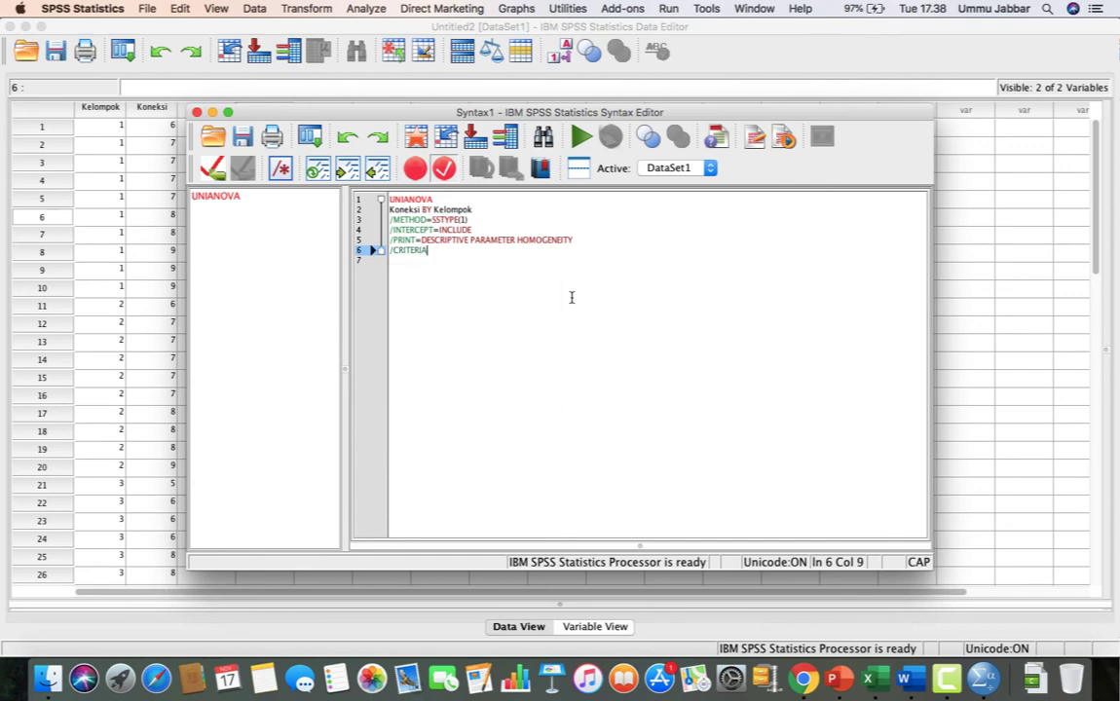
text(=ALP)
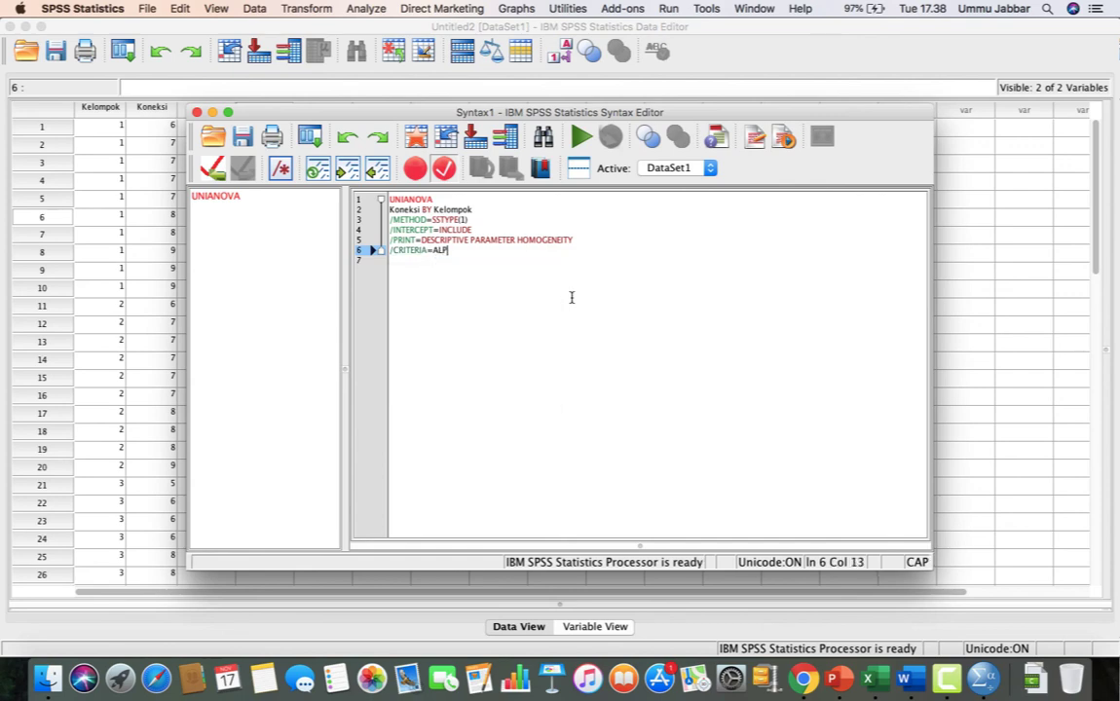
click(545, 268)
text((0.05))
key(Return)
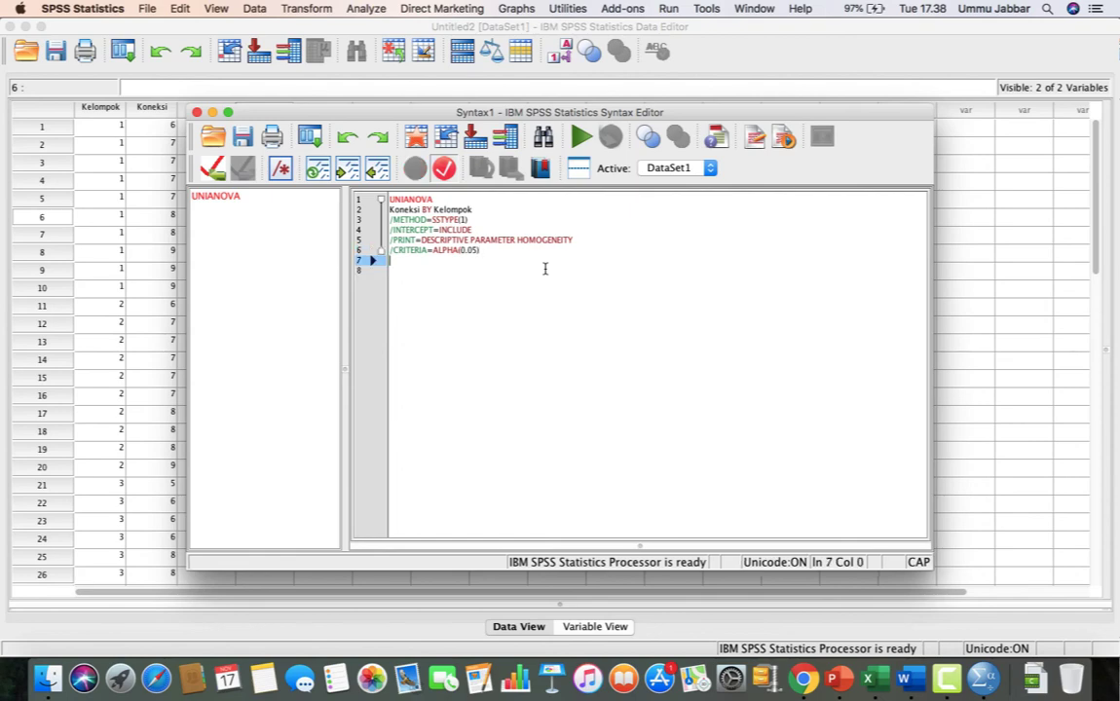
Complete the UNIANOVA command with /DESIGN=Kelompok on the seventh line, ending it with a period
text(/)
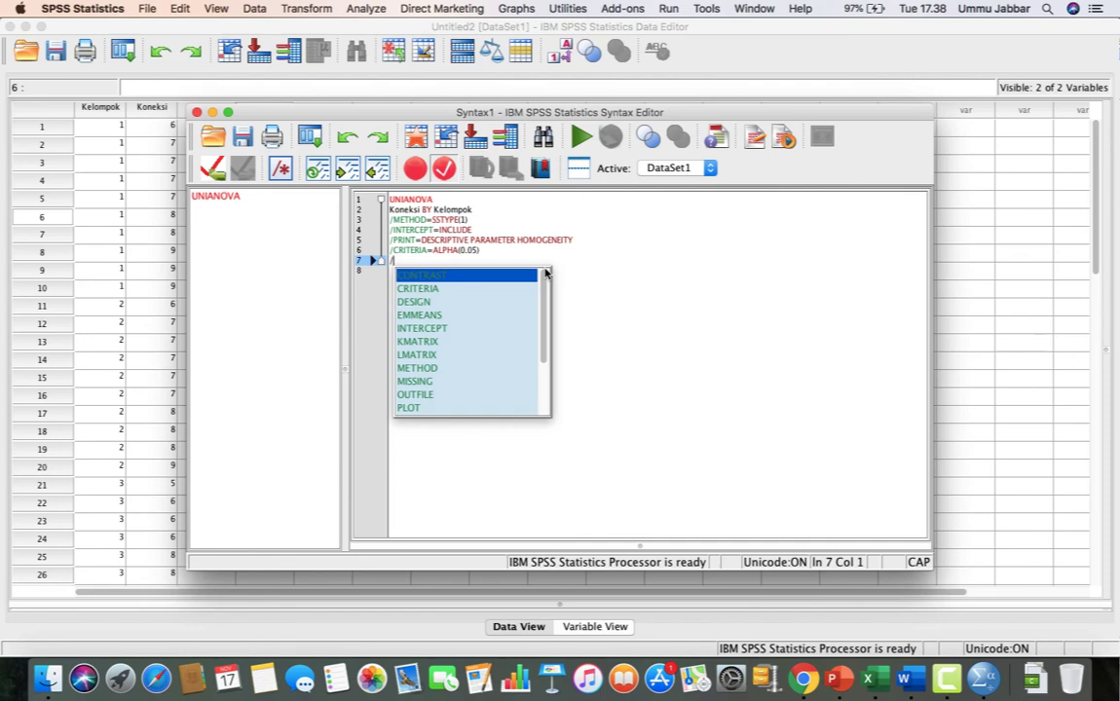
text(DE)
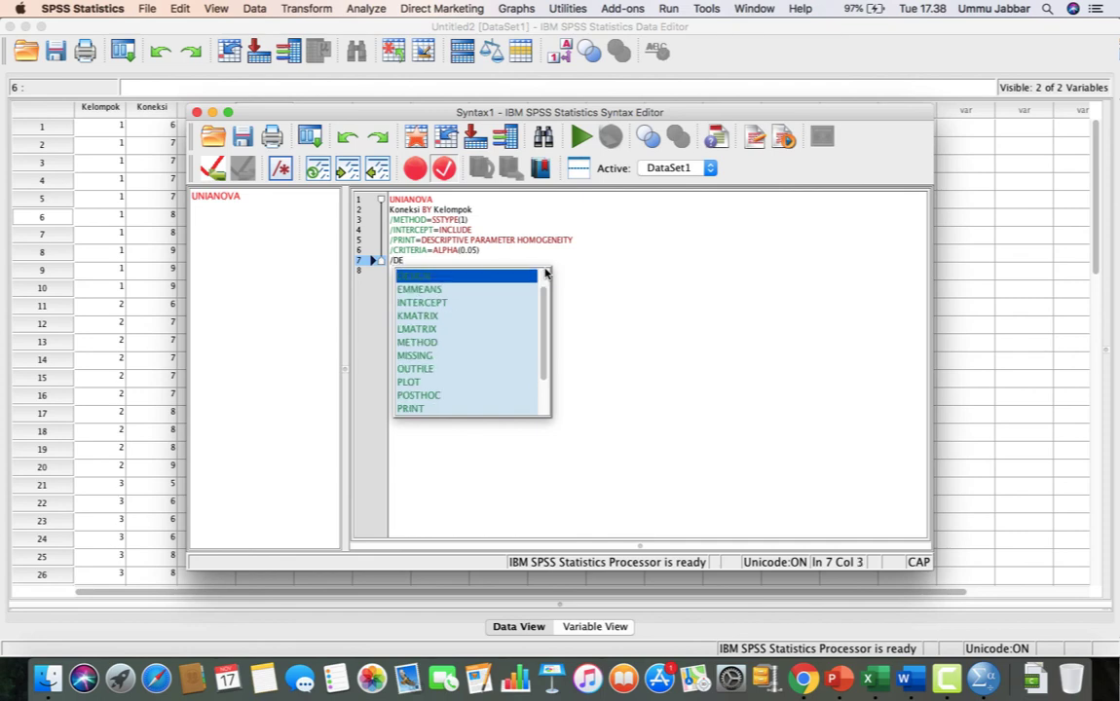
double_click(492, 277)
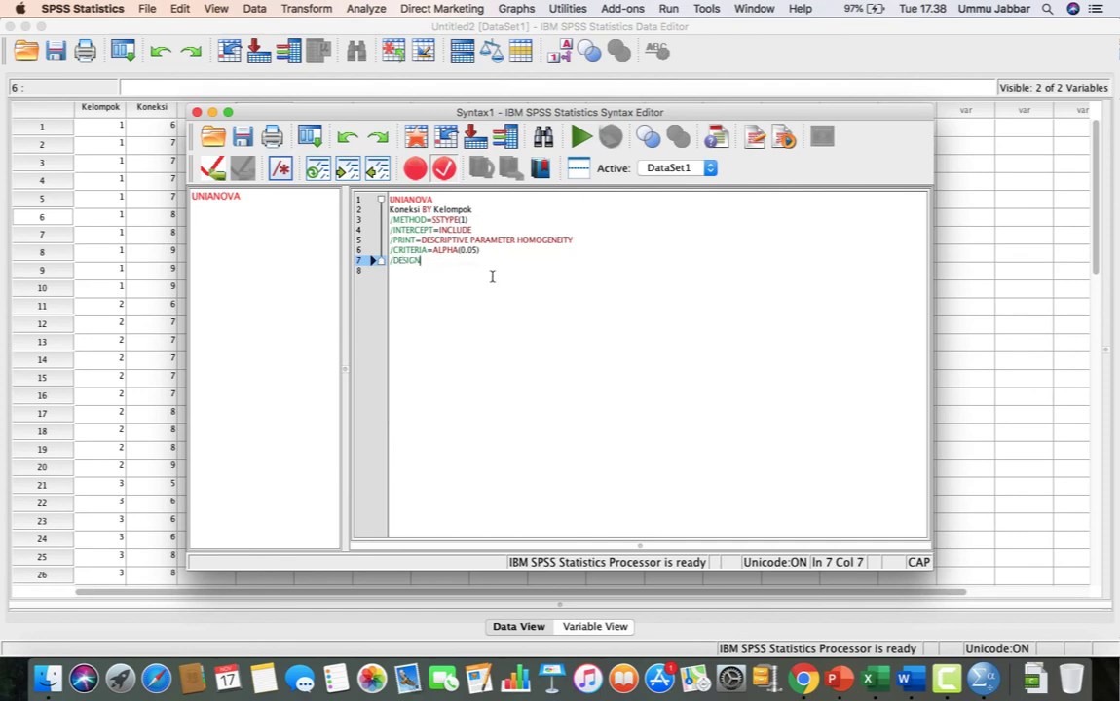
text(=Kelompok)
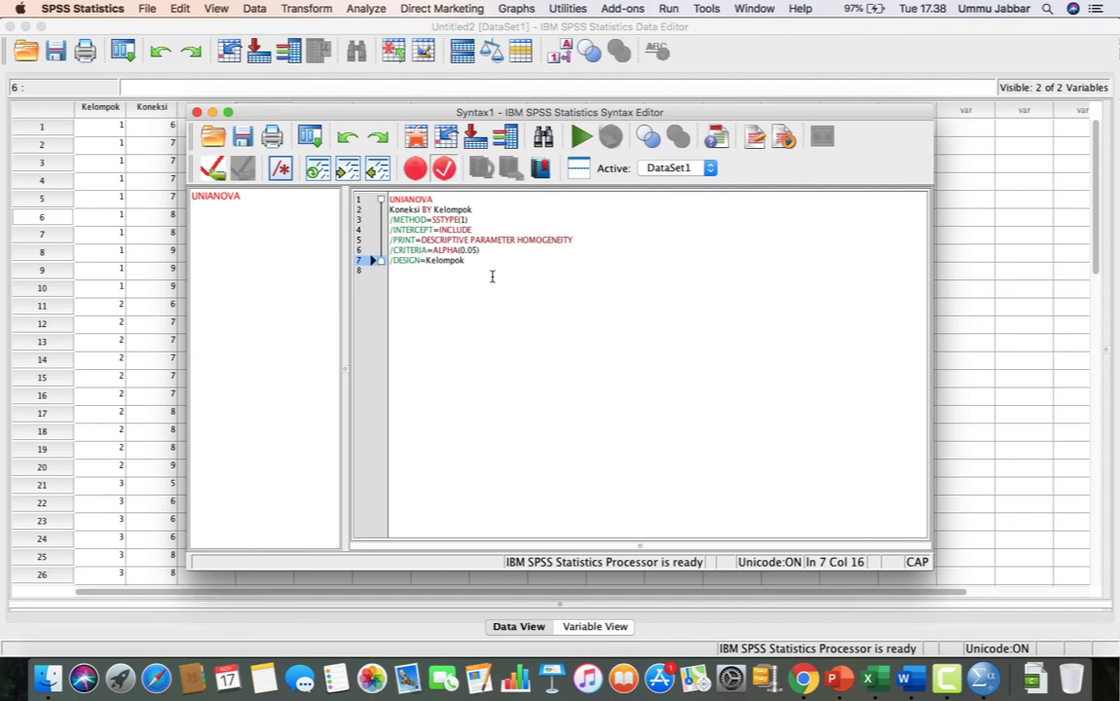
text(.)
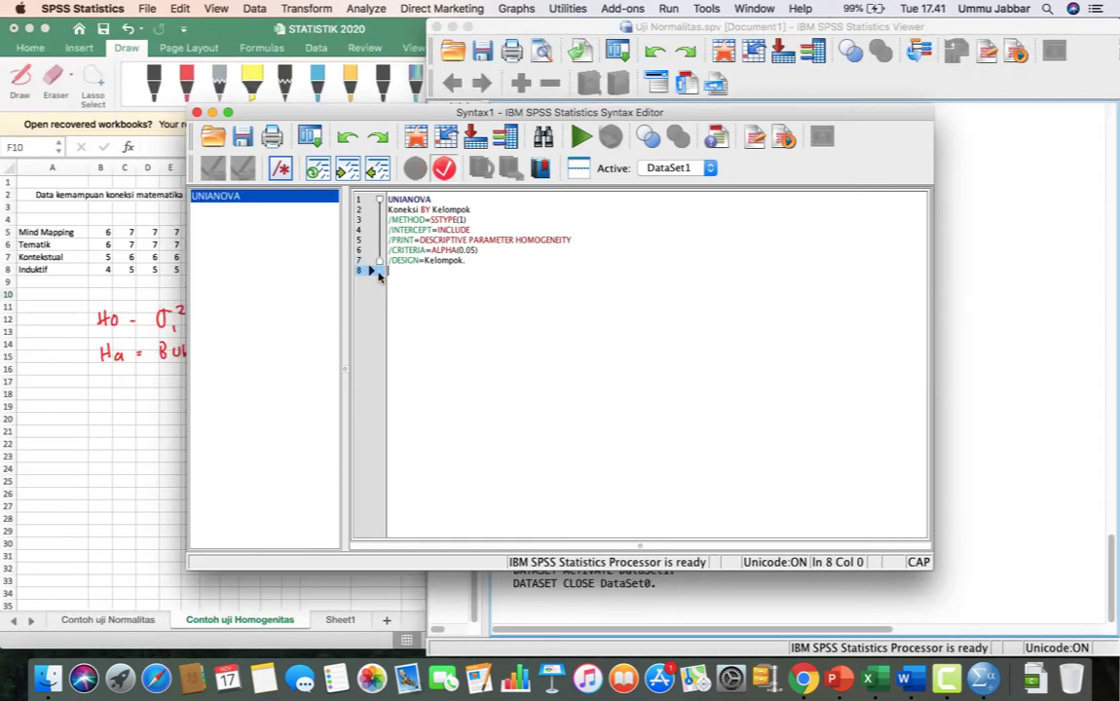
click(376, 271)
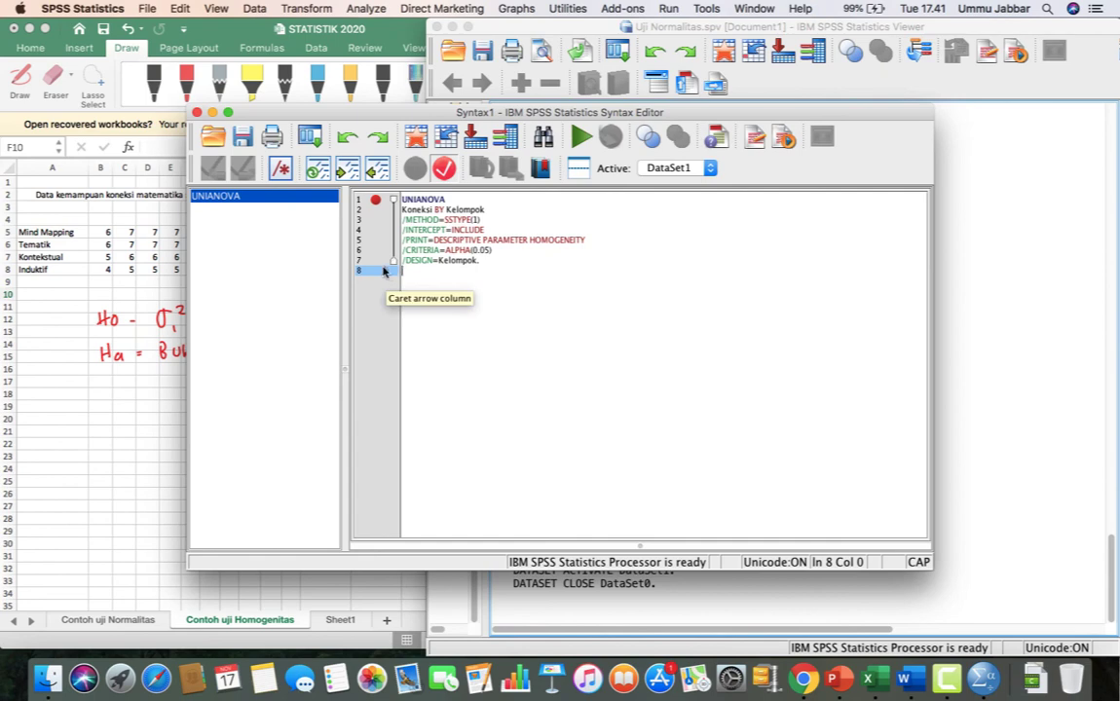
right_click(385, 271)
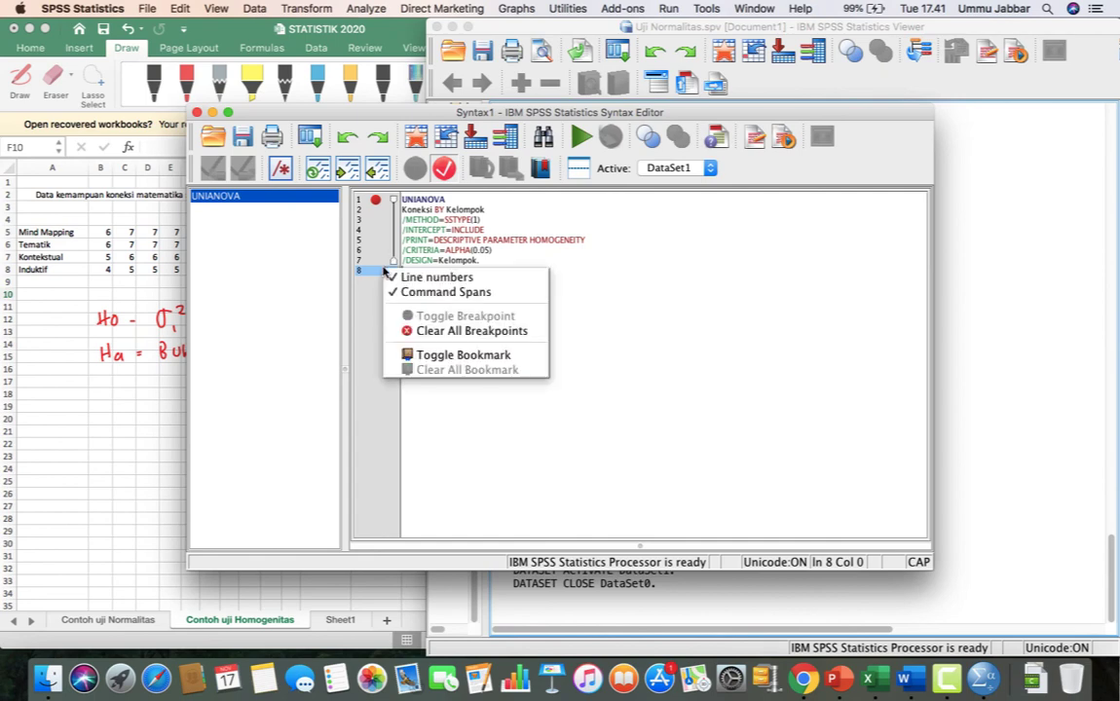
click(611, 325)
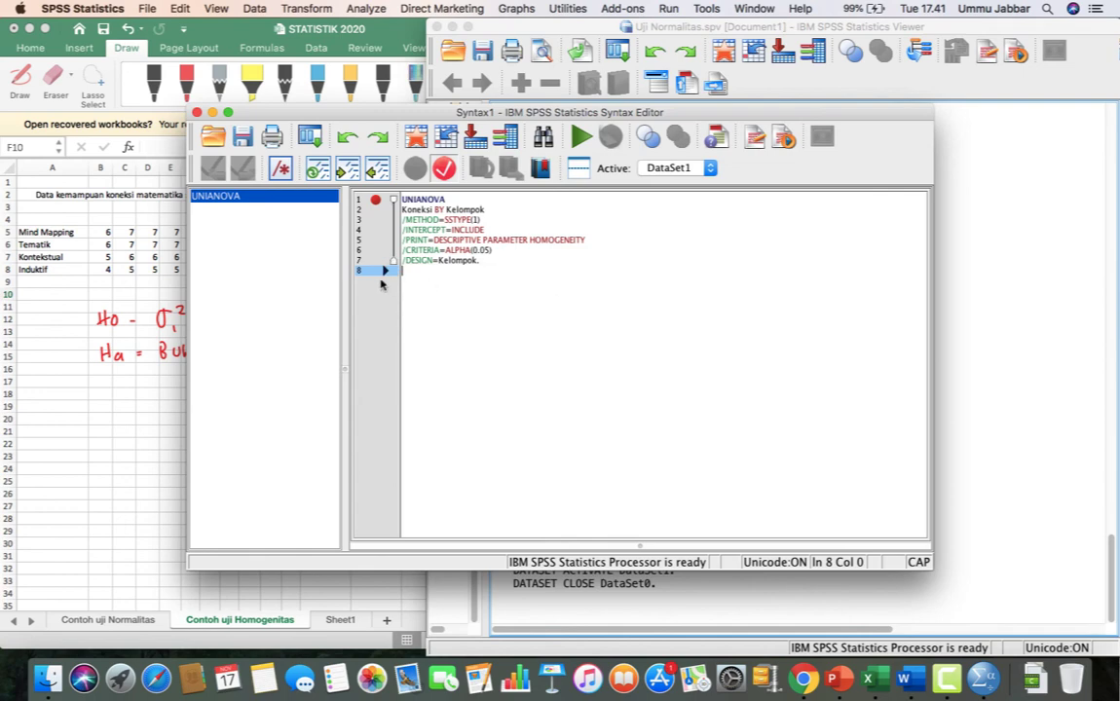
click(370, 263)
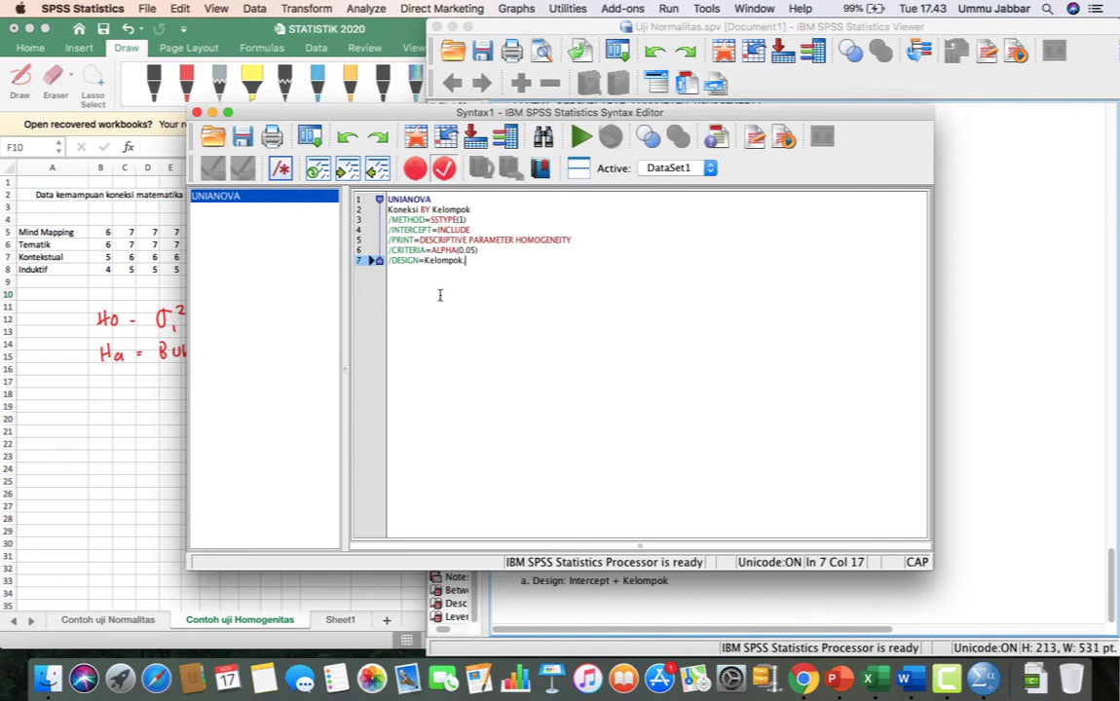
Run the entire UNIANOVA syntax and review the Descriptive Statistics and Levene's test tables for Koneksi in the output
key(super+a)
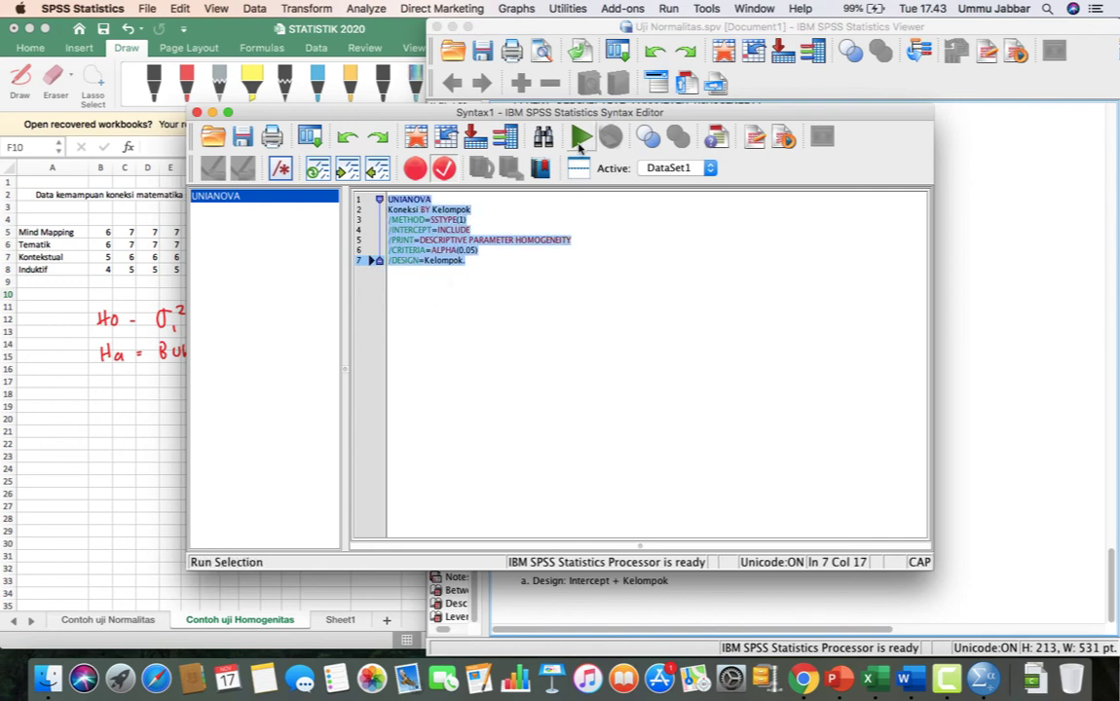
click(580, 142)
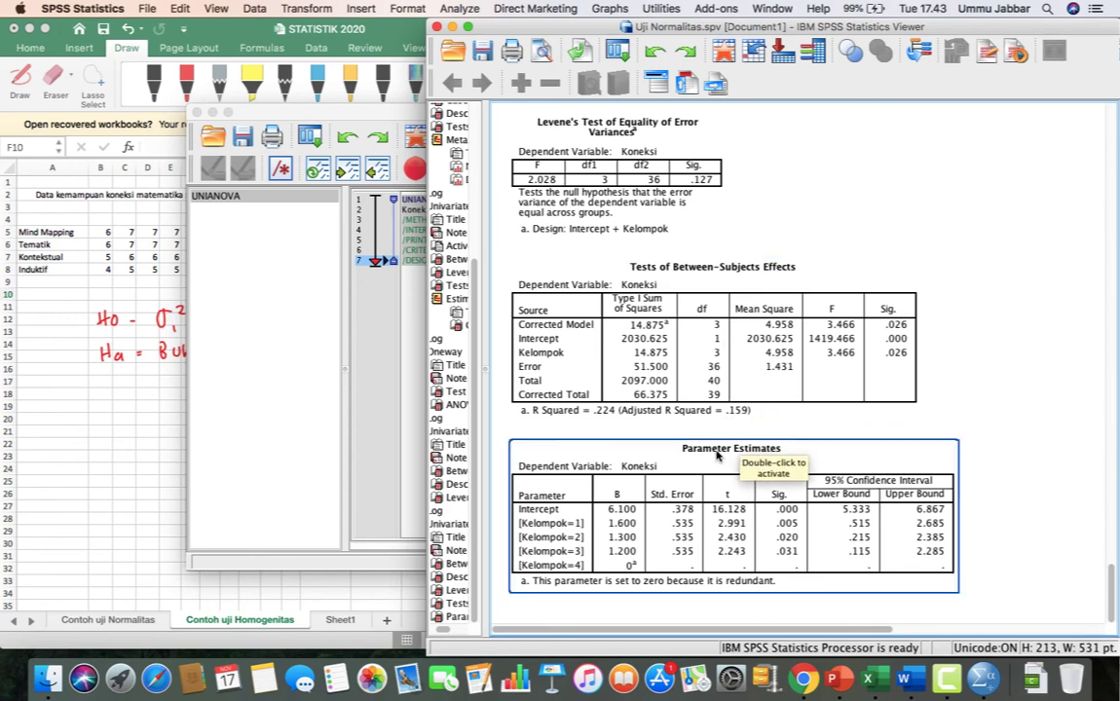
scroll(716, 292, up, 5)
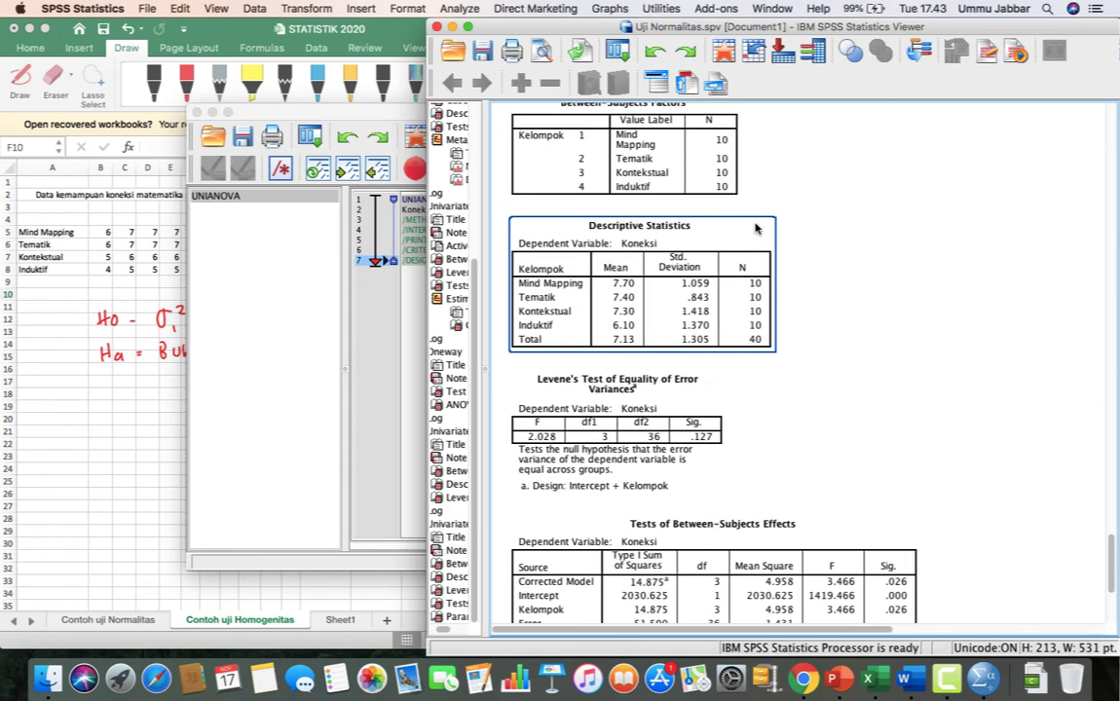
scroll(756, 227, up, 1)
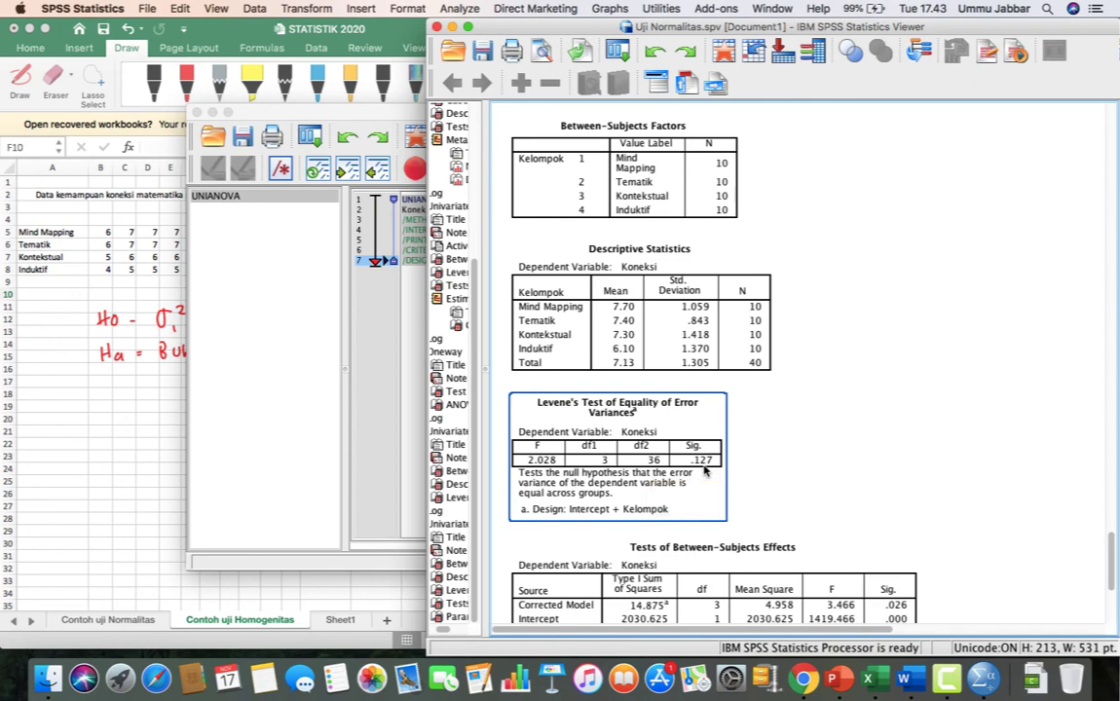
Compare Levene's test in the univariate output with the Oneway homogeneity and ANOVA tables for Koneksi, and maximize the output viewer window
click(746, 456)
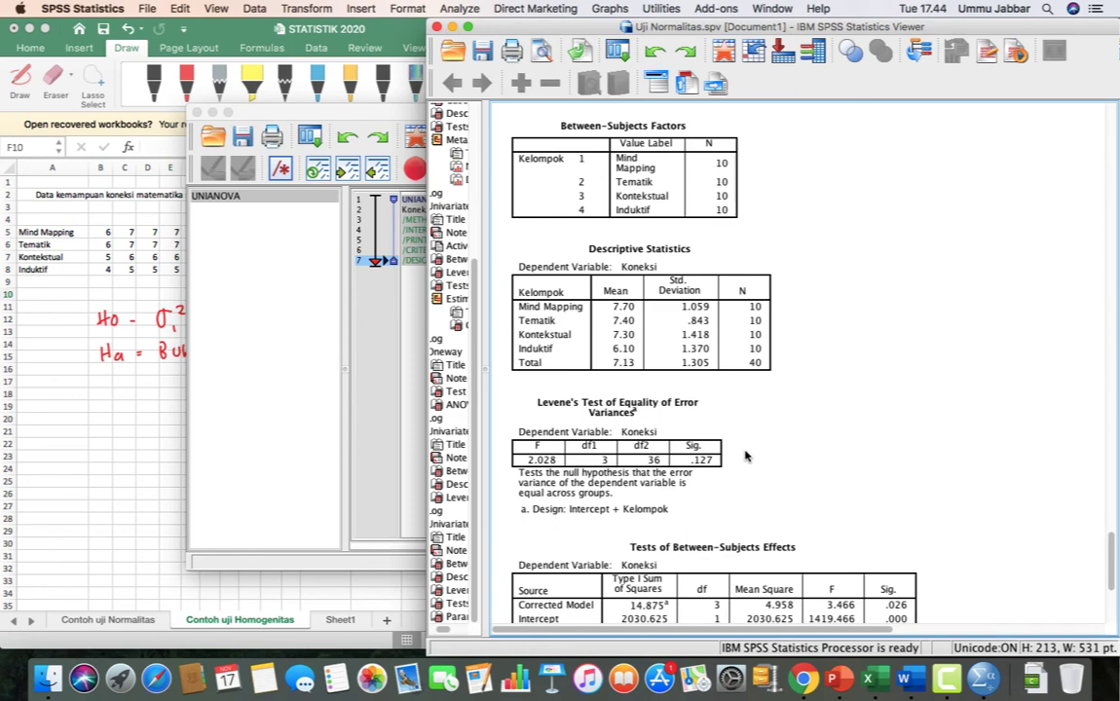
scroll(745, 456, up, 5)
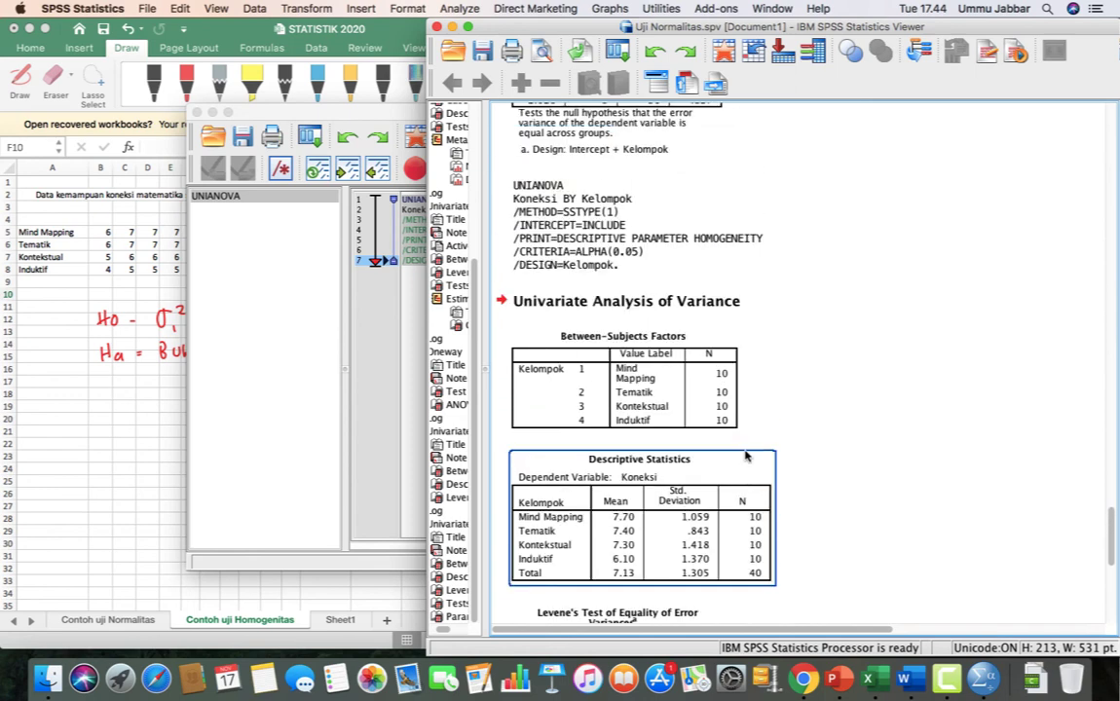
scroll(745, 455, down, 4)
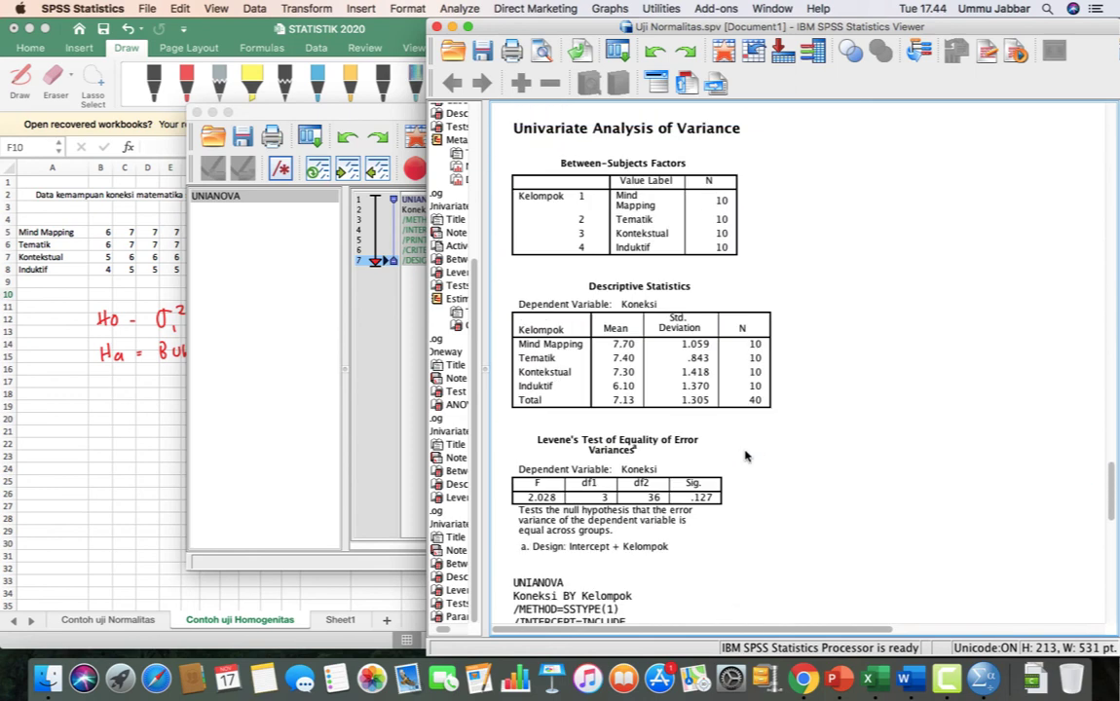
scroll(745, 456, down, 8)
scroll(745, 456, up, 15)
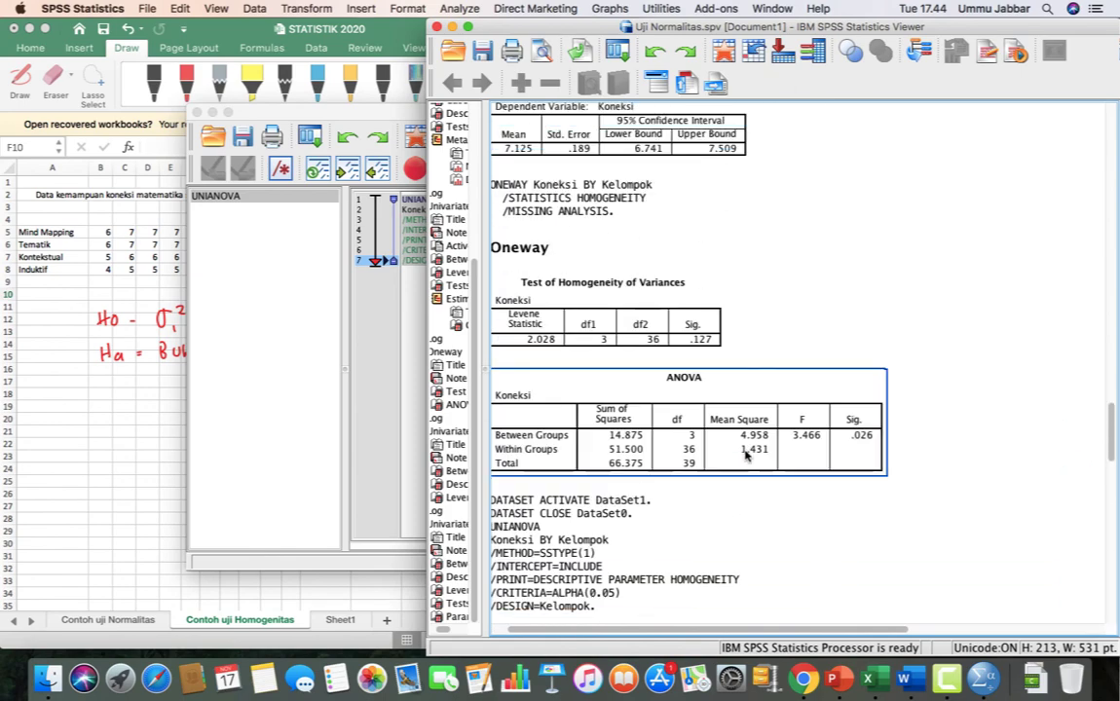
scroll(745, 455, left, 2)
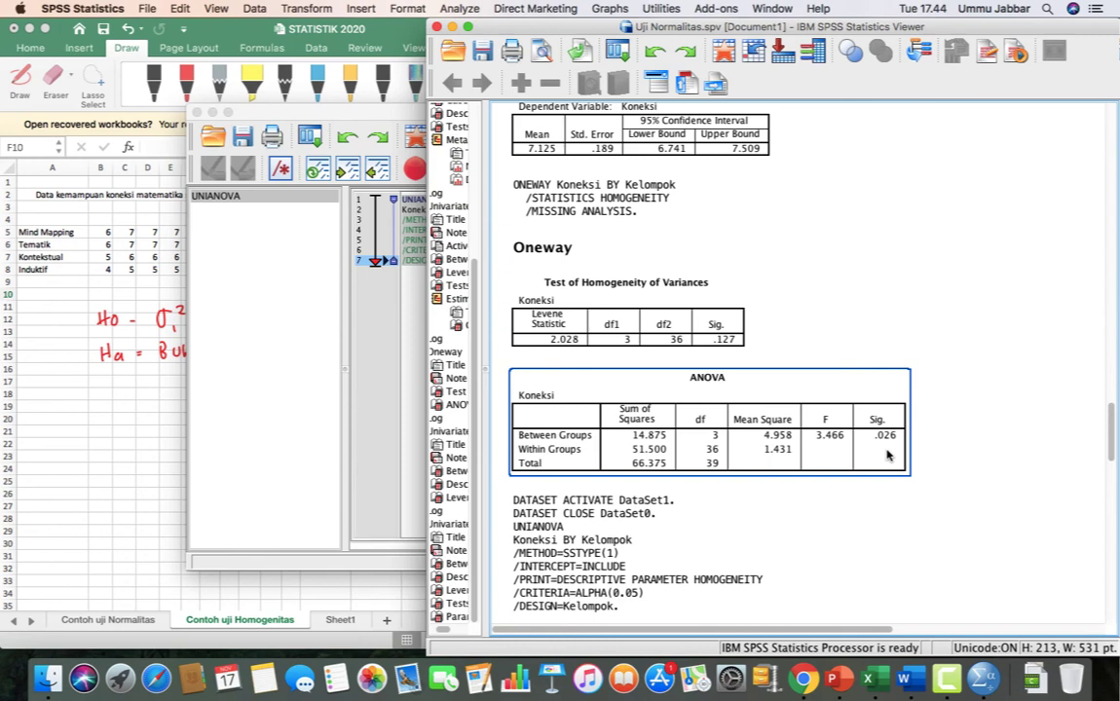
click(782, 384)
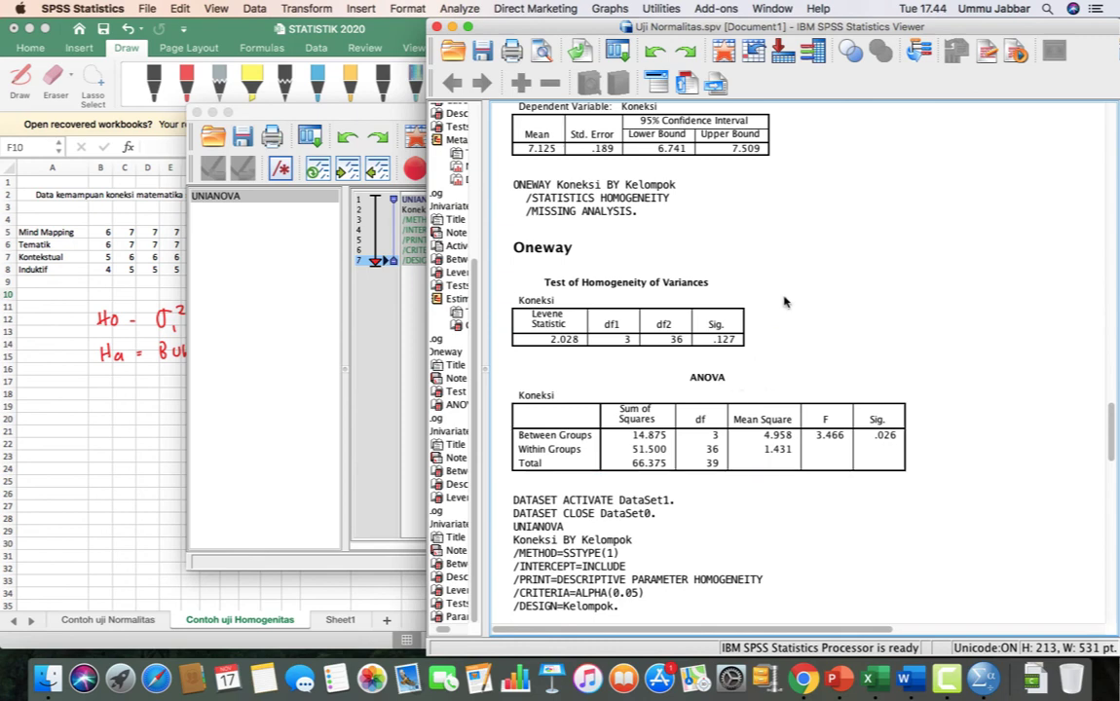
click(779, 450)
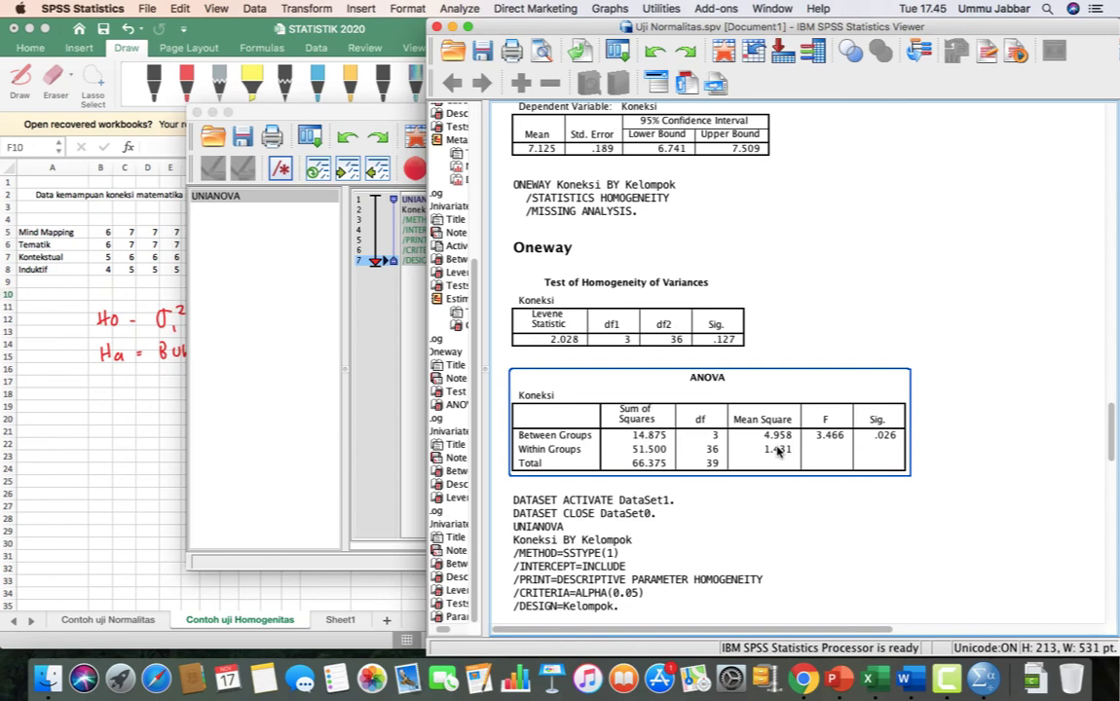
click(859, 274)
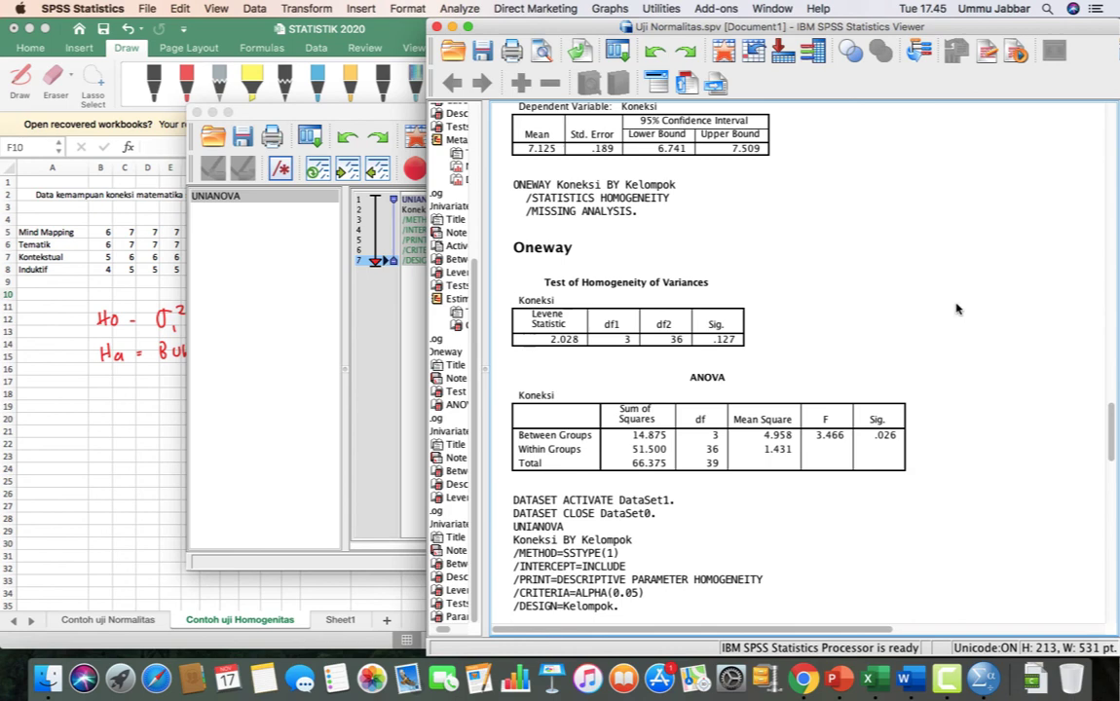
click(468, 29)
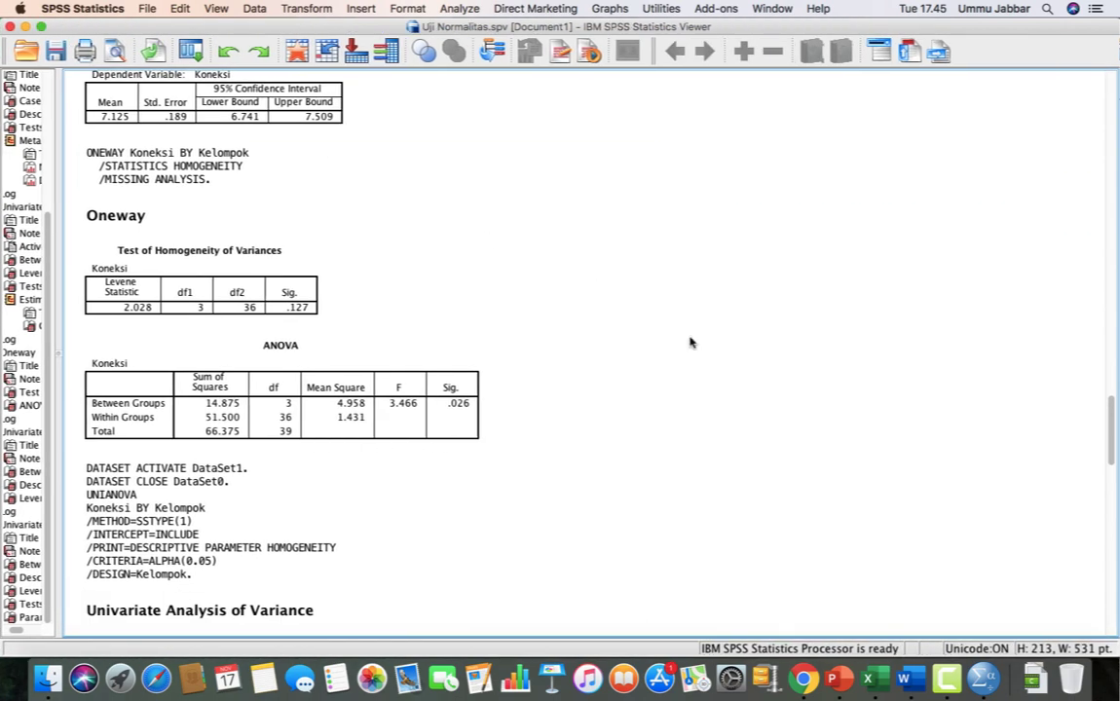